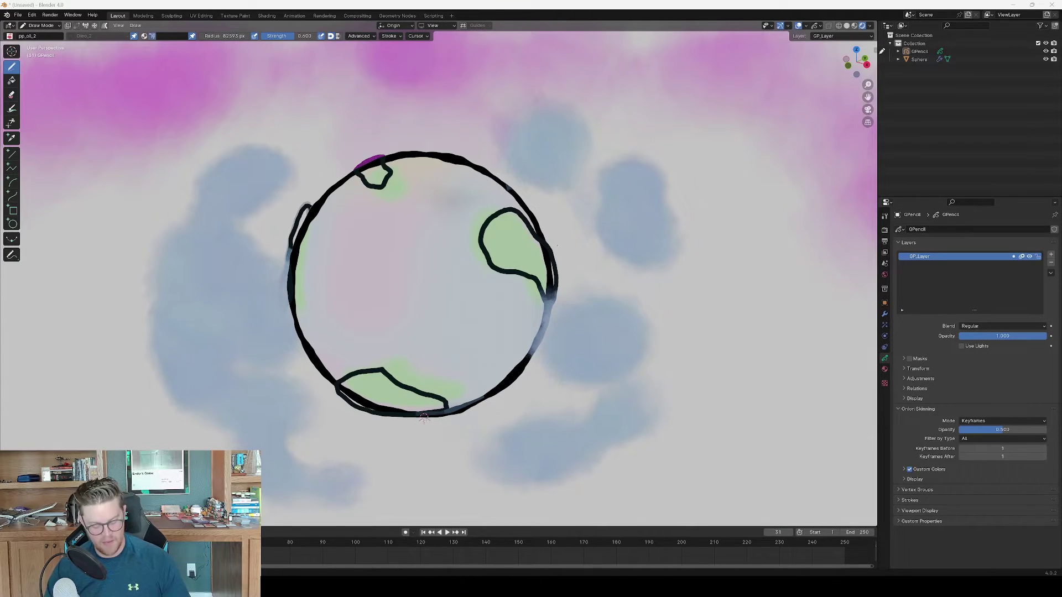
Step: Zoom and orbit the viewport around the scene
{"action": "scroll", "coordinate": [423, 424], "scroll_direction": "up", "scroll_amount": 2}
{"action": "scroll", "coordinate": [423, 423], "scroll_direction": "down", "scroll_amount": 5}
{"action": "middle_click_drag", "start_coordinate": [423, 423], "coordinate": [425, 393]}
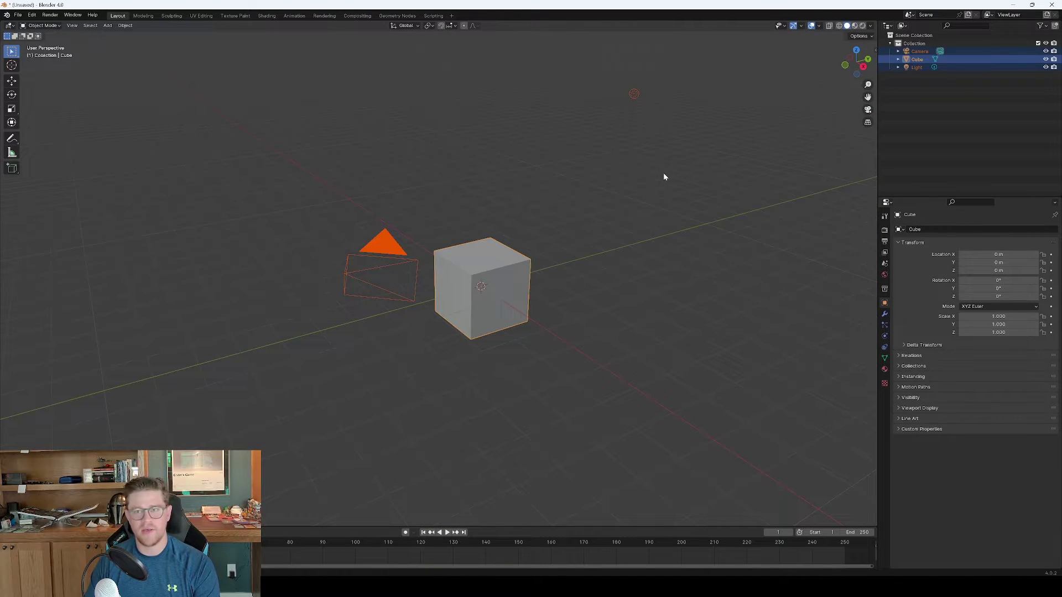
Step: Delete the default camera, cube and light, then add a UV sphere
{"action": "key", "text": "Delete"}
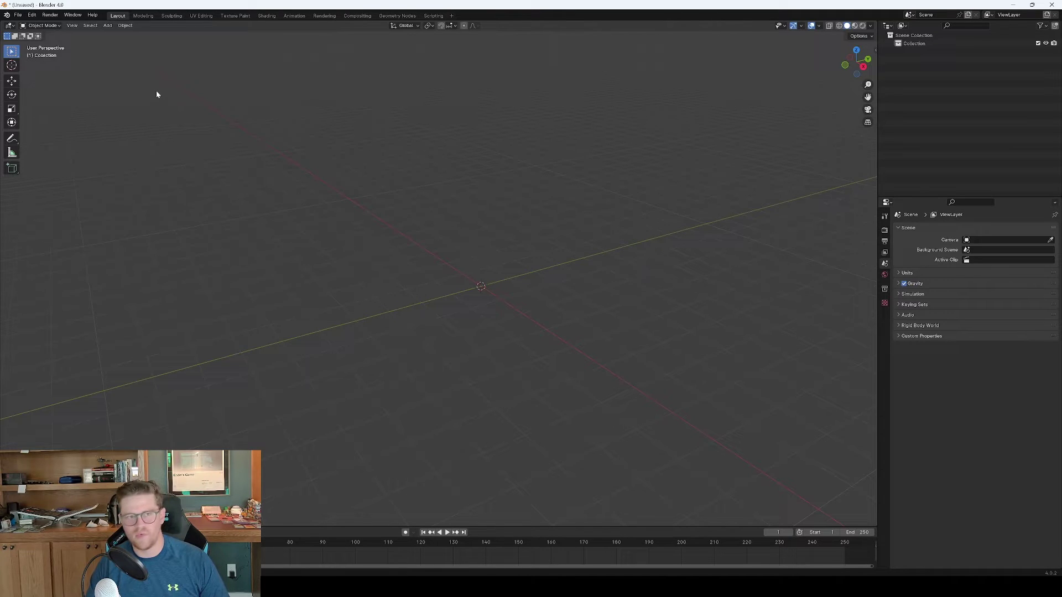
{"action": "left_click", "coordinate": [108, 27]}
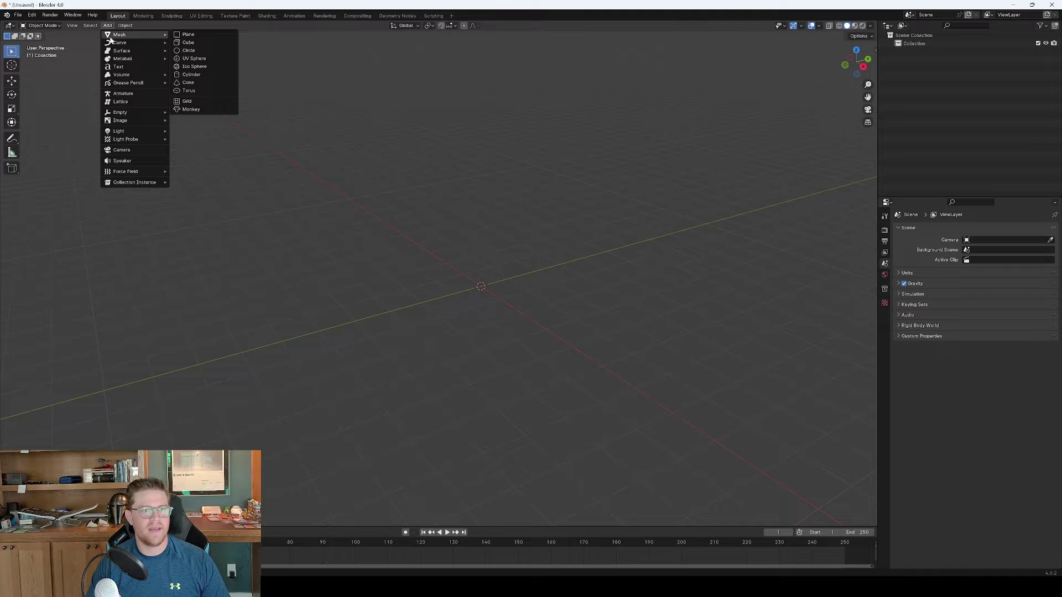
{"action": "mouse_move", "coordinate": [155, 37]}
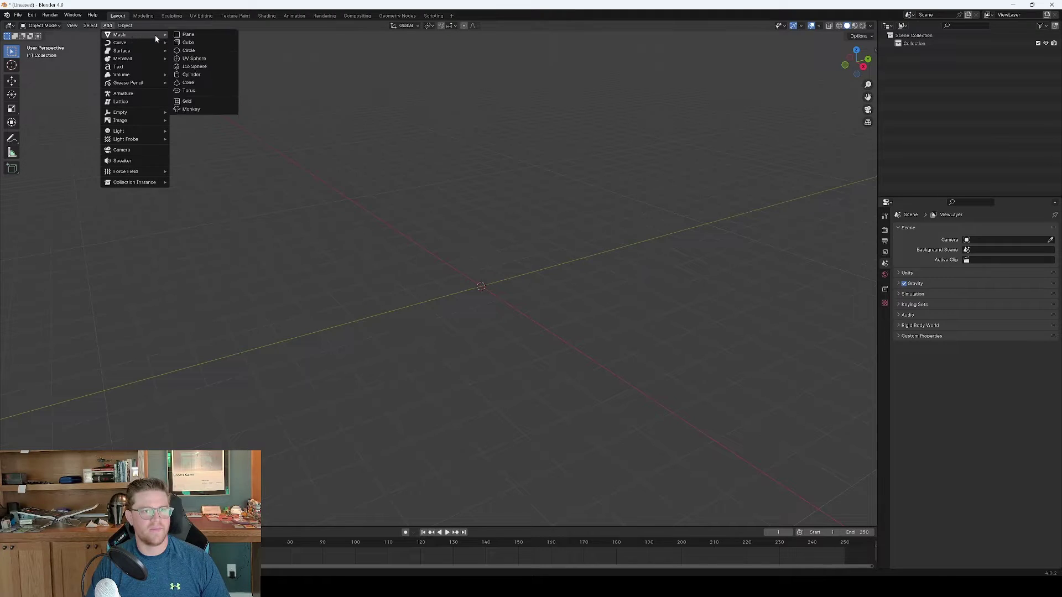
{"action": "left_click", "coordinate": [201, 59]}
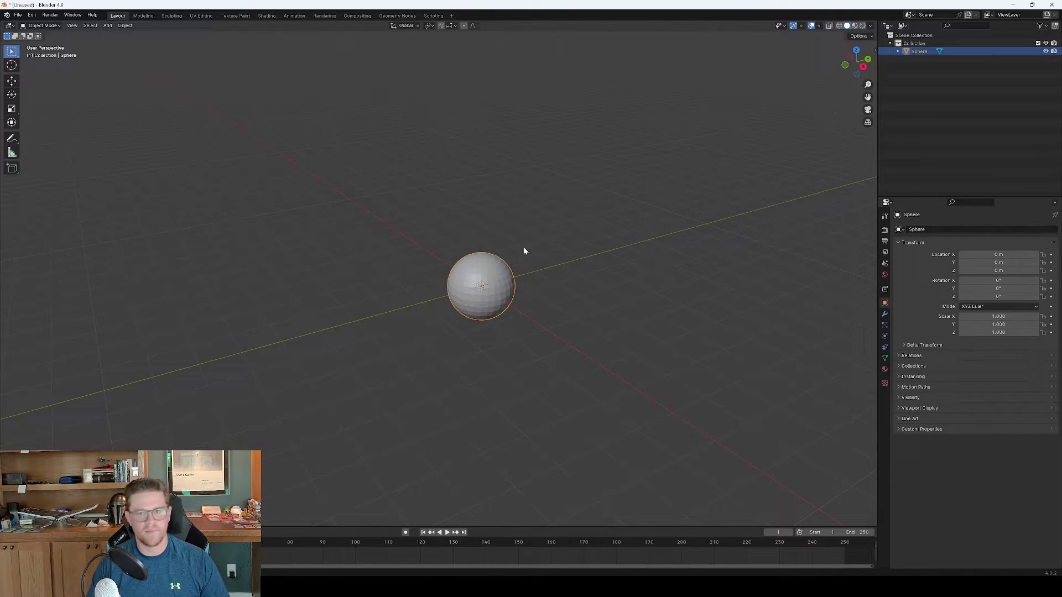
Step: Scale the UV sphere up by 4.4 and tilt the view flatter
{"action": "type", "text": "s4.4"}
{"action": "key", "text": "Return"}
{"action": "scroll", "coordinate": [712, 372], "scroll_direction": "down", "scroll_amount": 4}
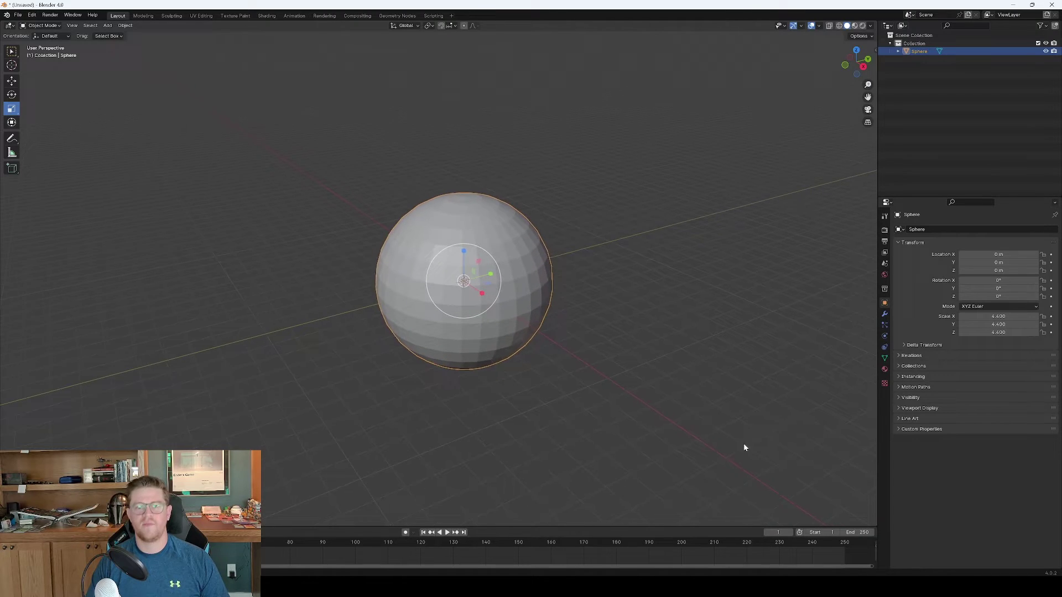
{"action": "middle_click_drag", "start_coordinate": [743, 443], "coordinate": [480, 248]}
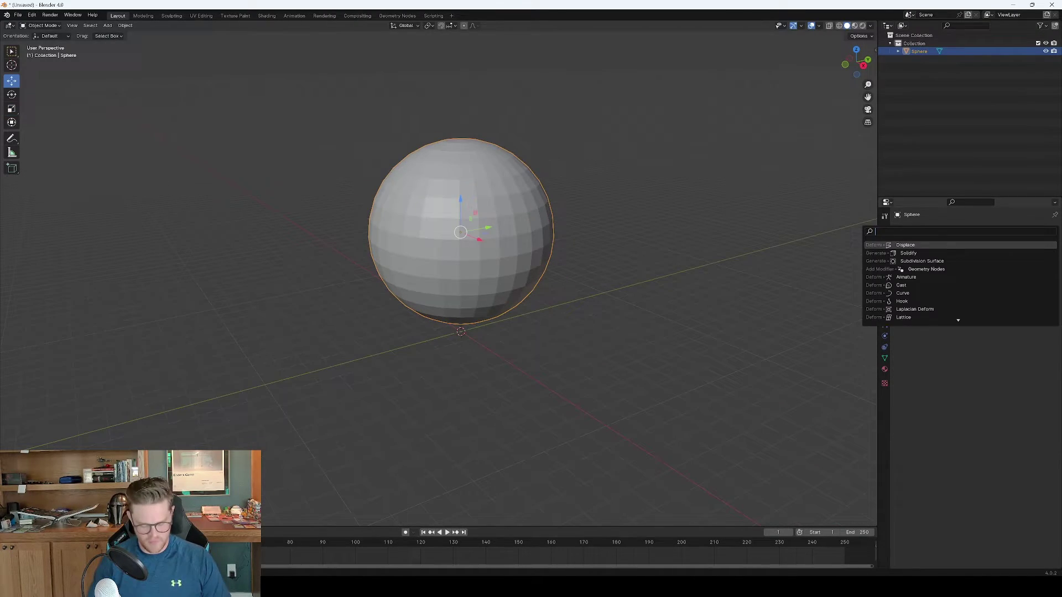
Step: Add a Subdivision Surface modifier with viewport and render levels set to 4
{"action": "type", "text": "subd"}
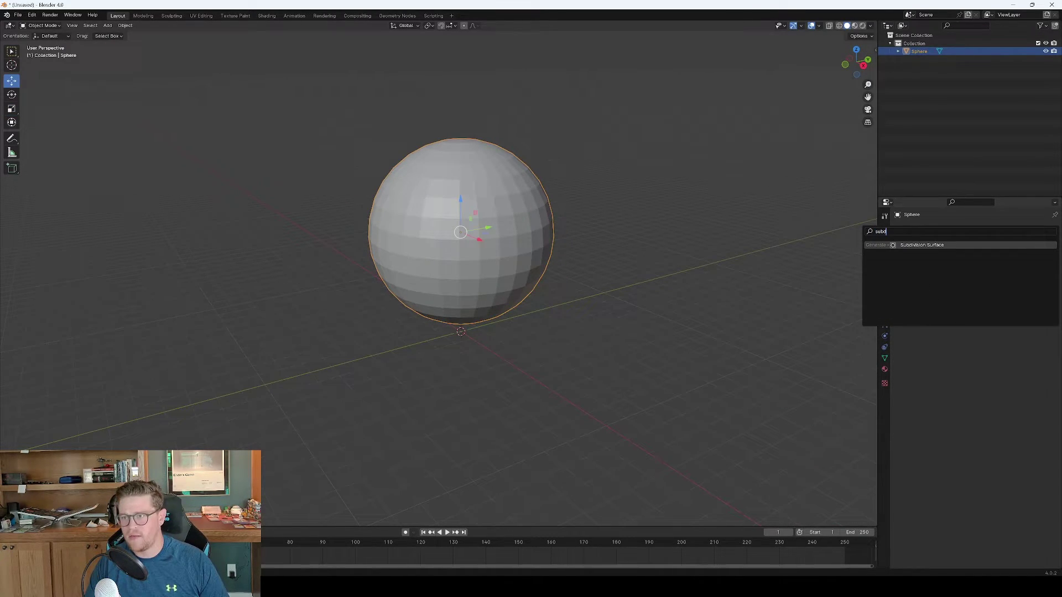
{"action": "key", "text": "Return"}
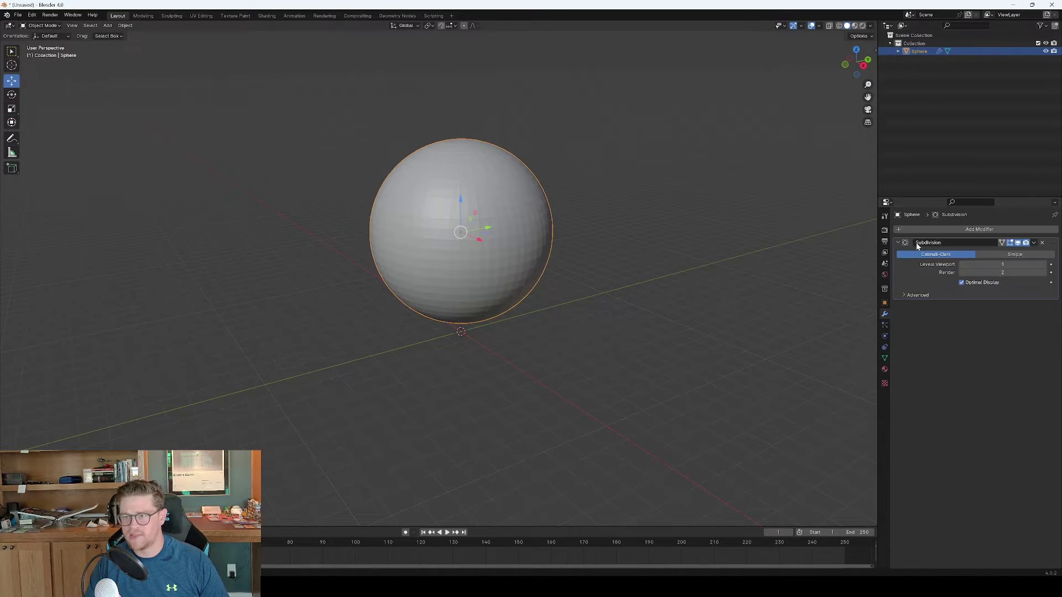
{"action": "left_click", "coordinate": [1007, 265]}
{"action": "type", "text": "4"}
{"action": "key", "text": "Return"}
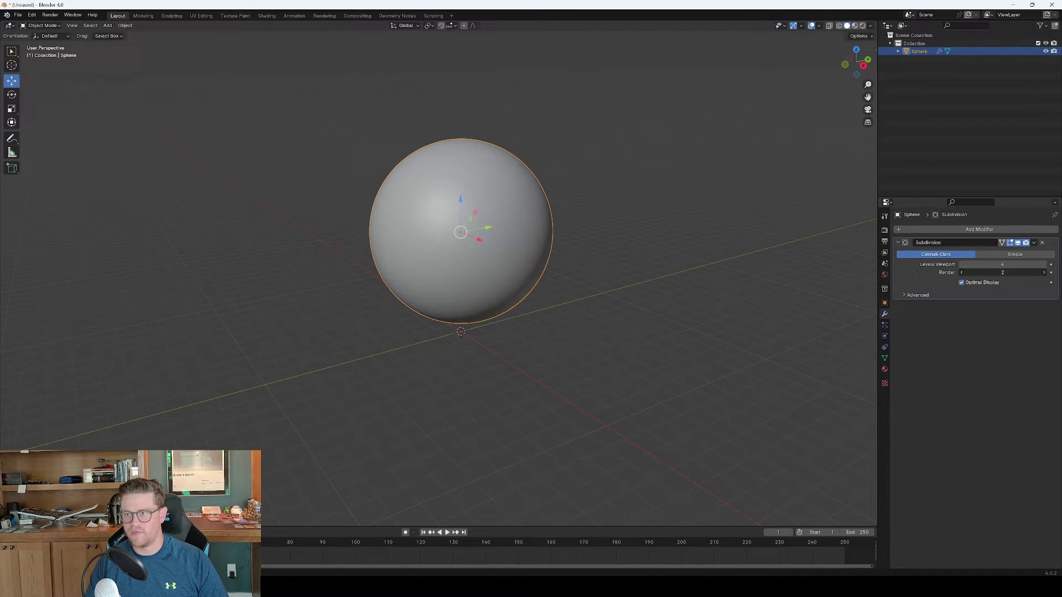
{"action": "left_click_drag", "start_coordinate": [964, 272], "coordinate": [996, 272]}
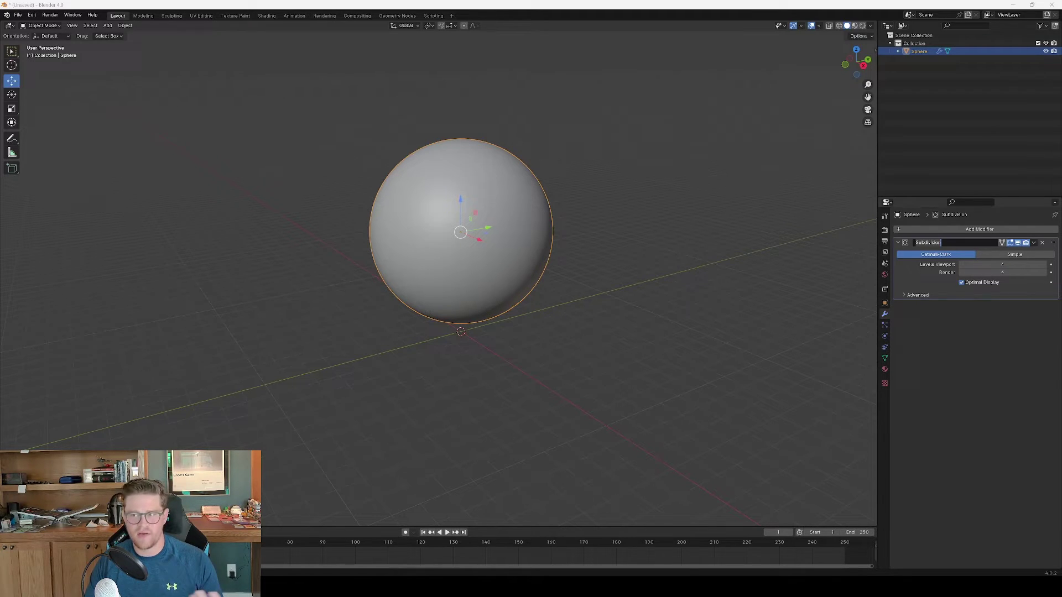
{"action": "key", "text": "Return"}
Step: Apply the Subdivision modifier permanently to the sphere mesh
{"action": "left_click", "coordinate": [1034, 242]}
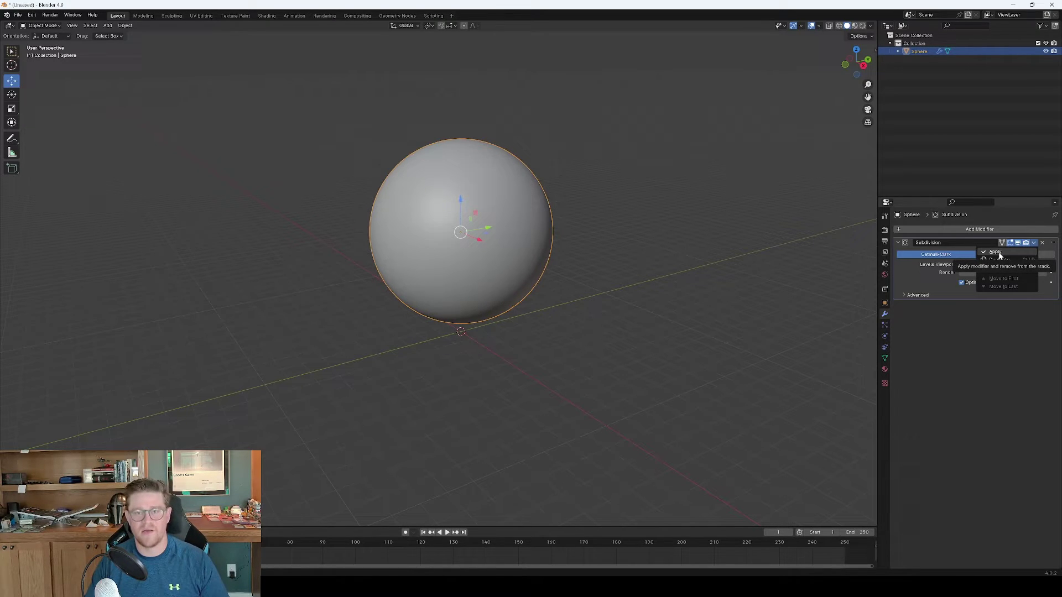
{"action": "left_click", "coordinate": [1034, 242]}
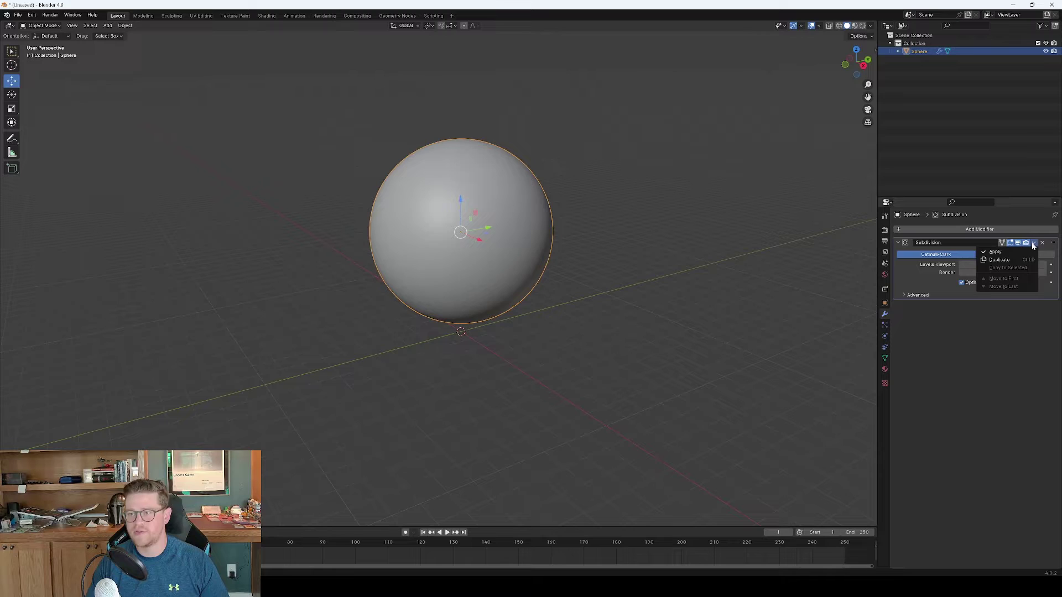
{"action": "left_click", "coordinate": [995, 253]}
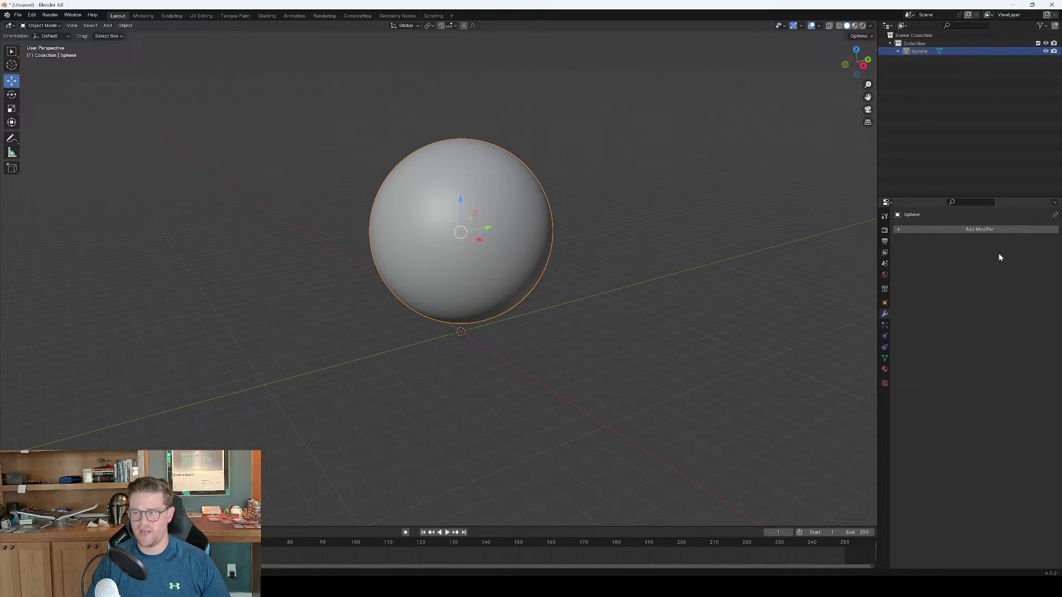
Step: Add a Solidify modifier to the sphere and switch to Material Preview shading
{"action": "left_click", "coordinate": [904, 231]}
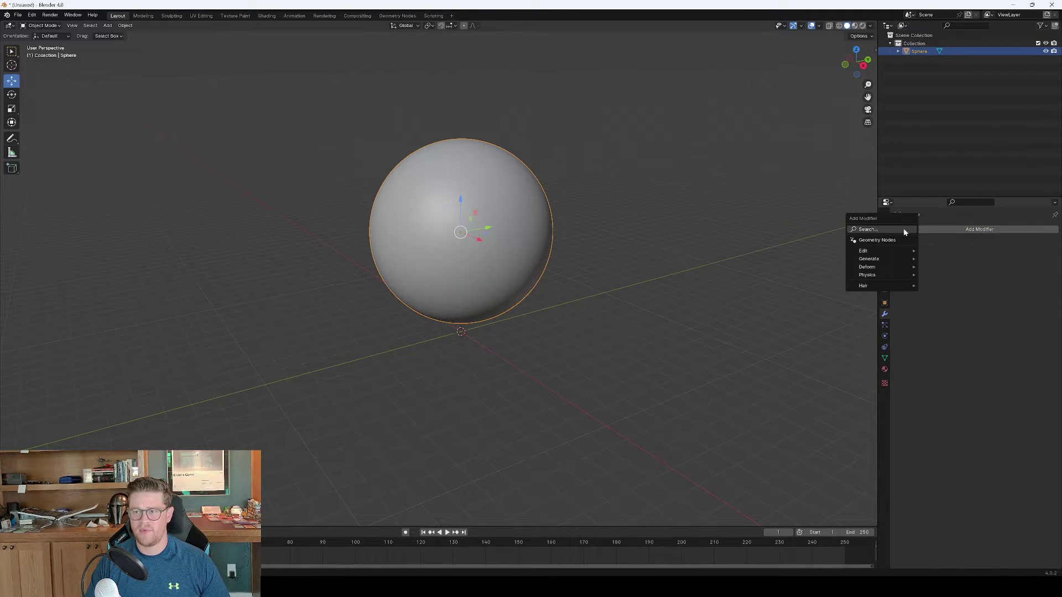
{"action": "left_click", "coordinate": [882, 228]}
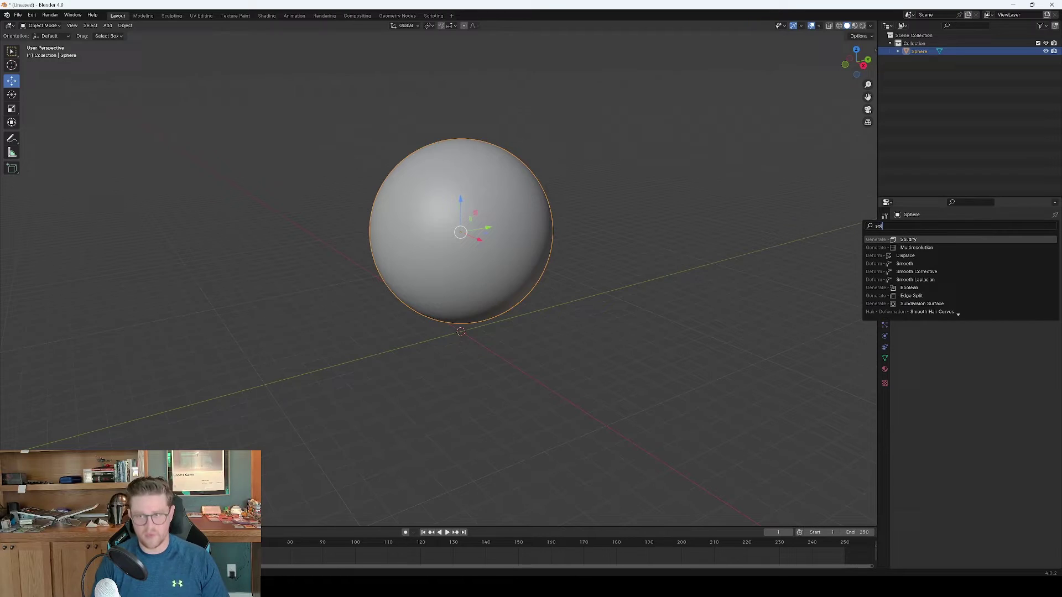
{"action": "type", "text": "solid"}
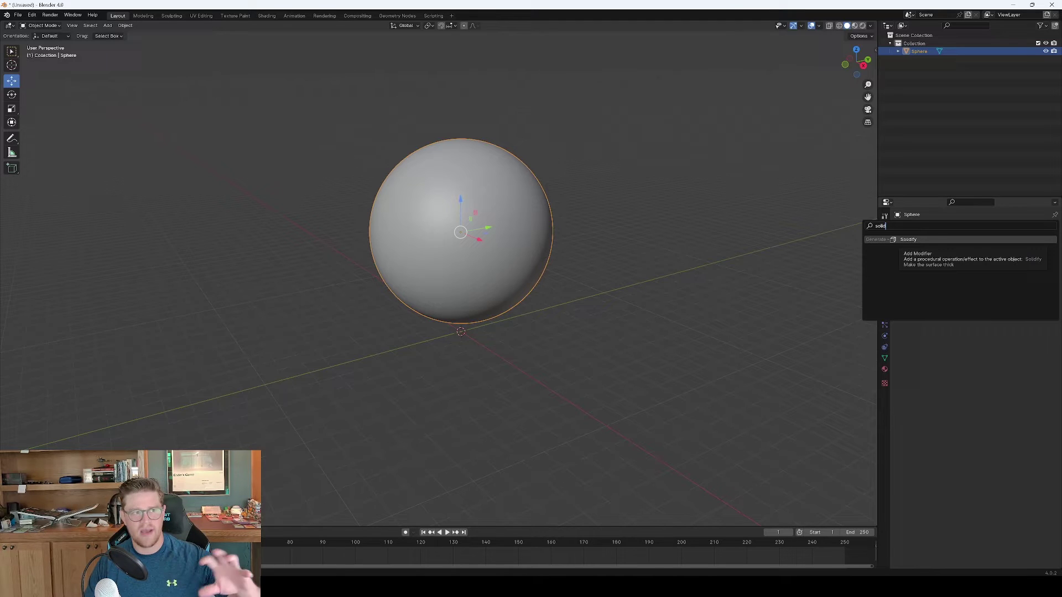
{"action": "left_click", "coordinate": [910, 239]}
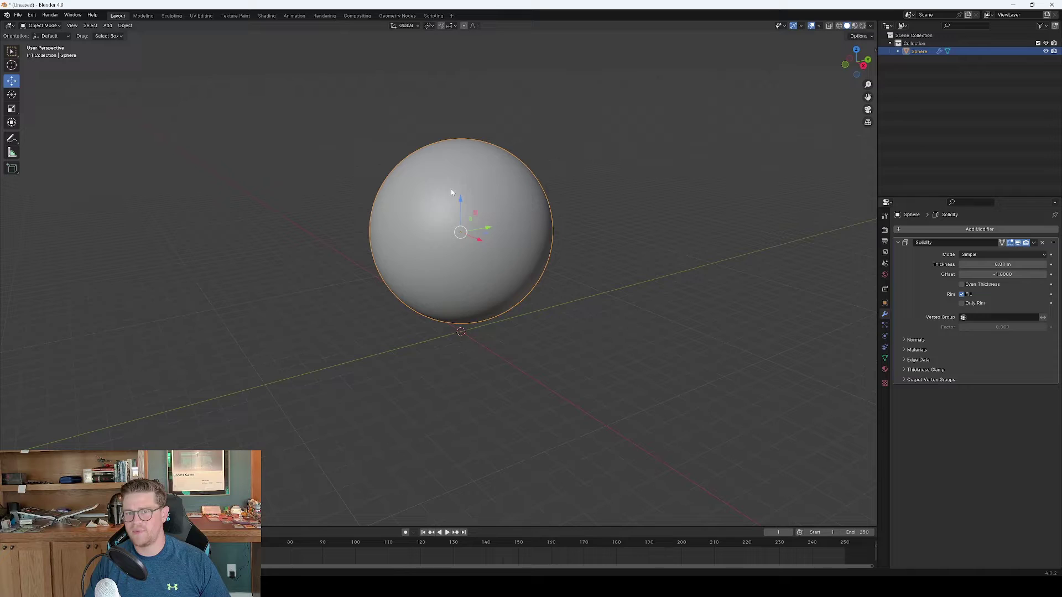
{"action": "left_click", "coordinate": [854, 26]}
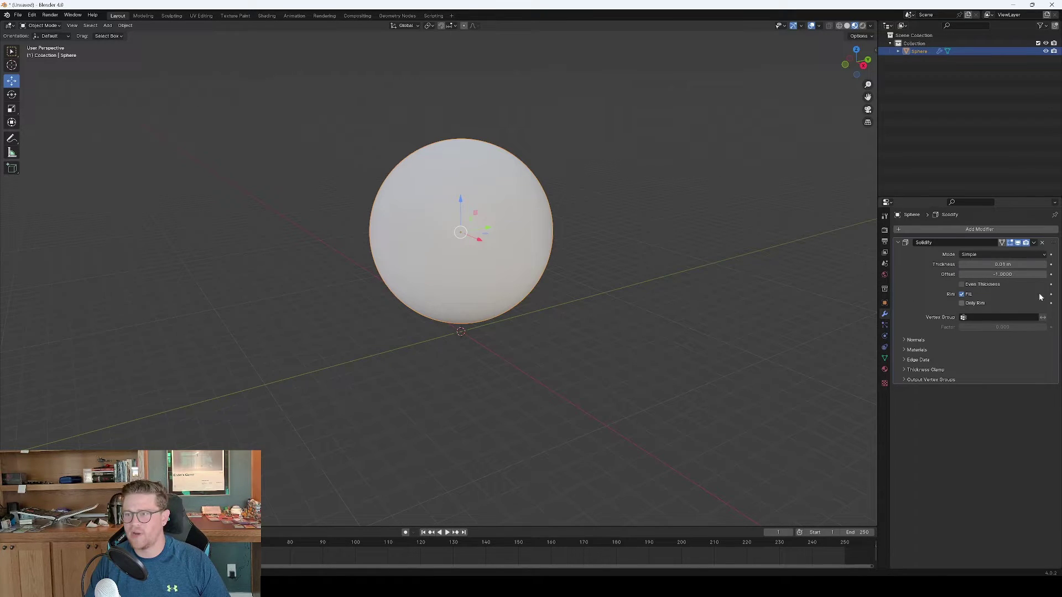
Step: Set the Solidify to flipped normals, 0.05 m thickness and material offset 1
{"action": "left_click", "coordinate": [906, 340]}
{"action": "left_click", "coordinate": [961, 353]}
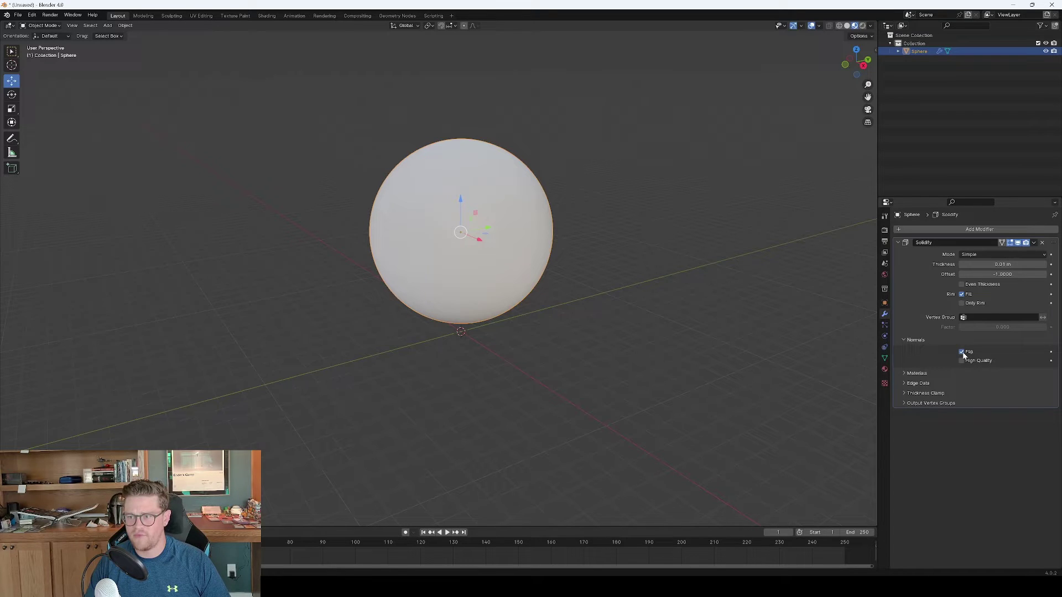
{"action": "left_click", "coordinate": [991, 265]}
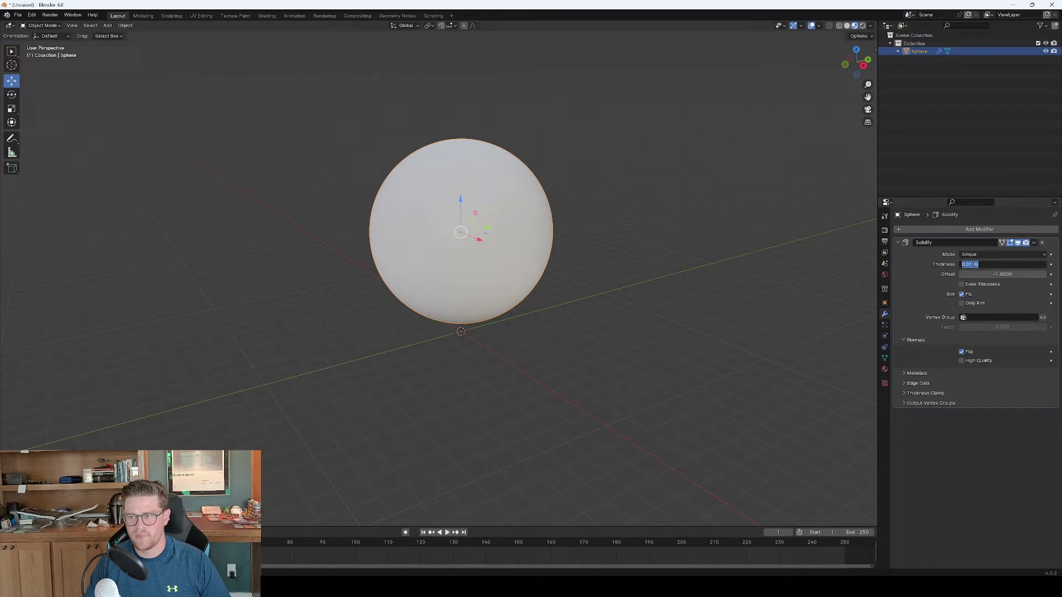
{"action": "type", "text": ".05"}
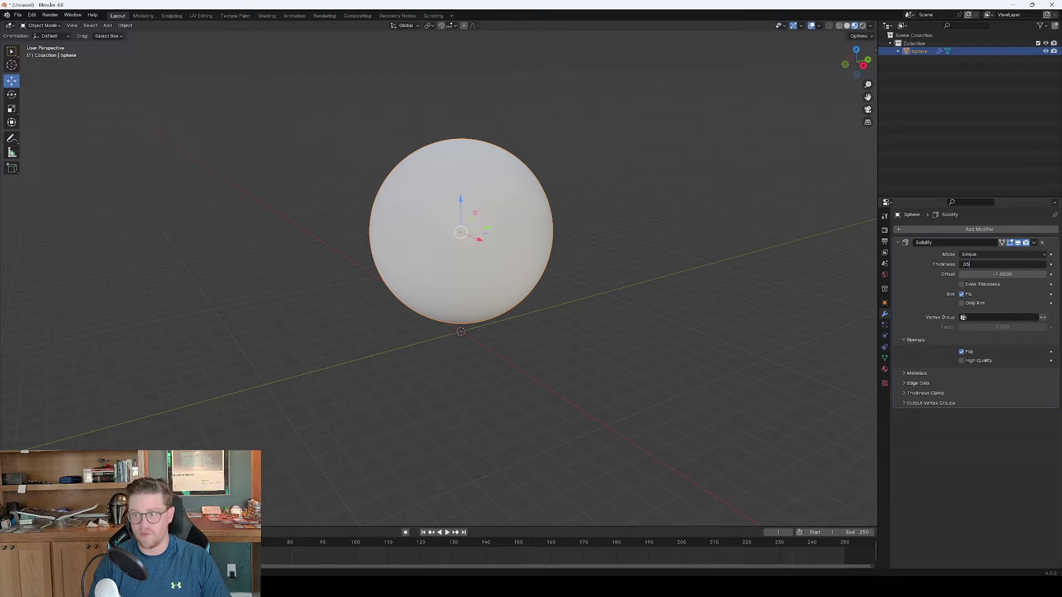
{"action": "key", "text": "Return"}
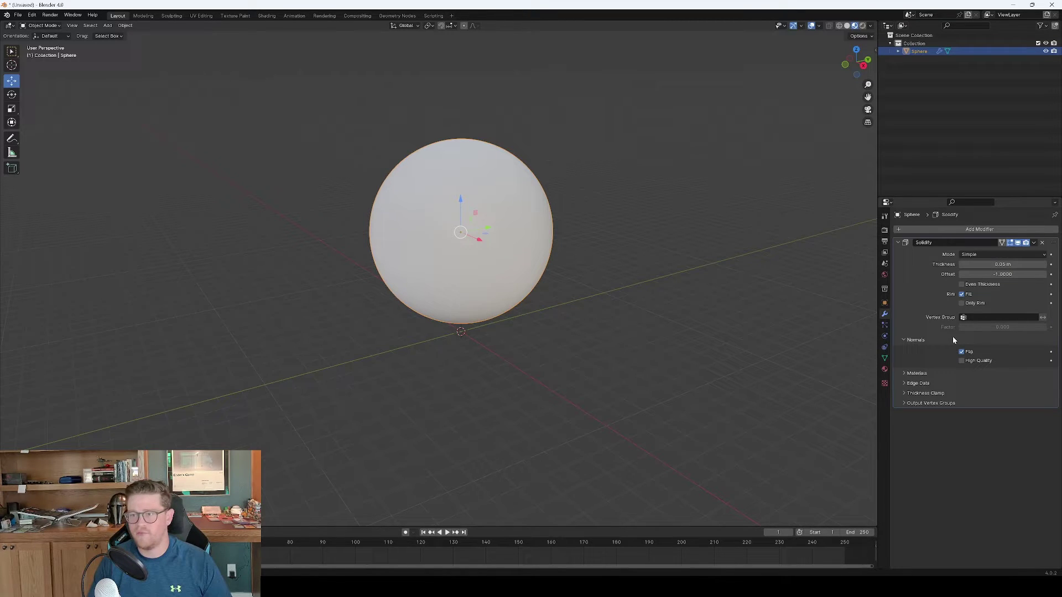
{"action": "left_click", "coordinate": [903, 373]}
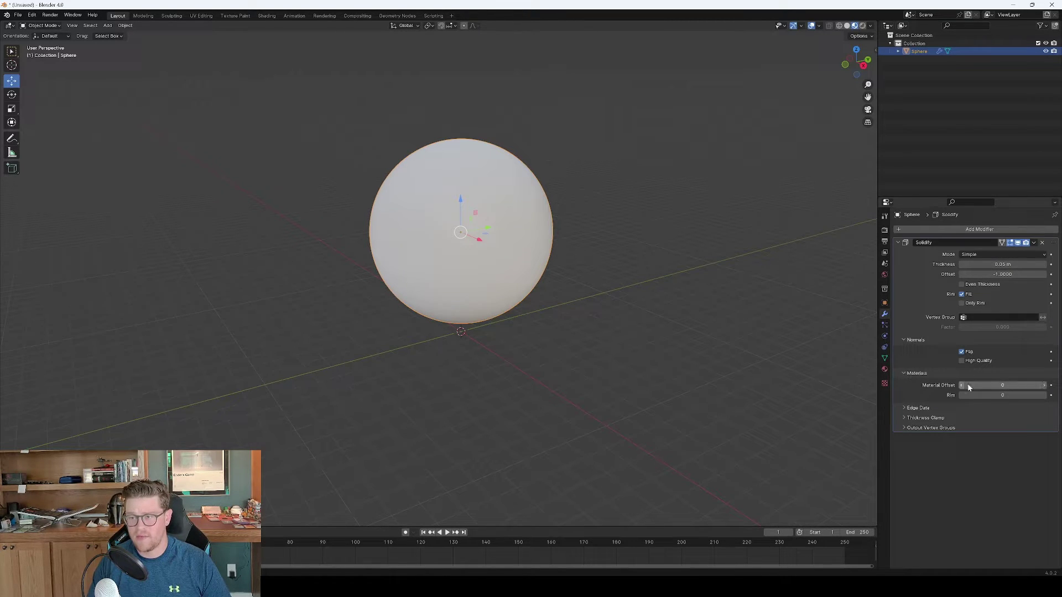
{"action": "left_click", "coordinate": [1045, 386]}
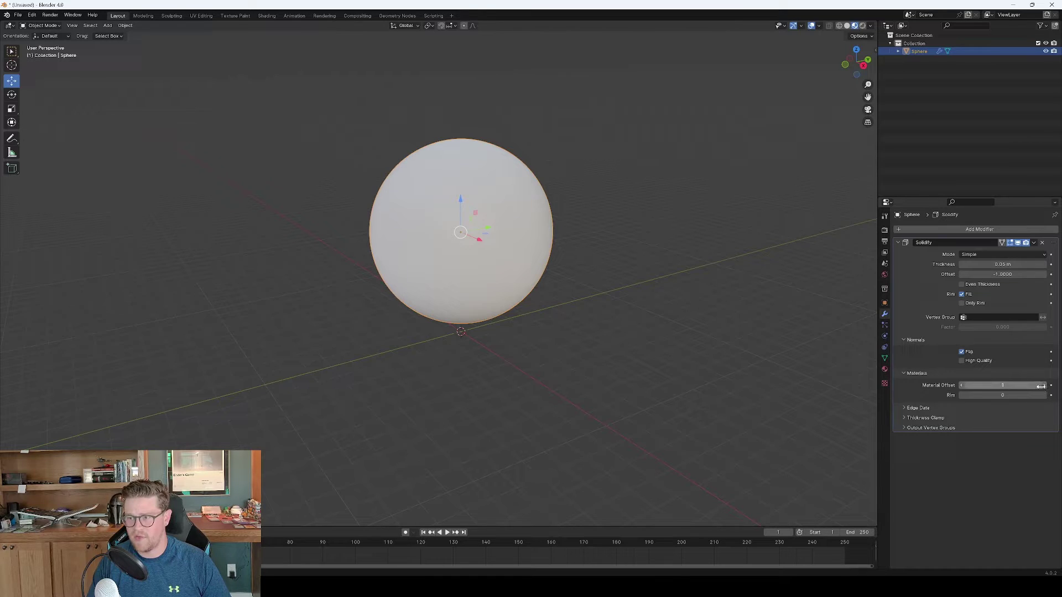
Step: Create two new materials, Material.001 and Material.002, in separate slots on the sphere
{"action": "left_click", "coordinate": [884, 370]}
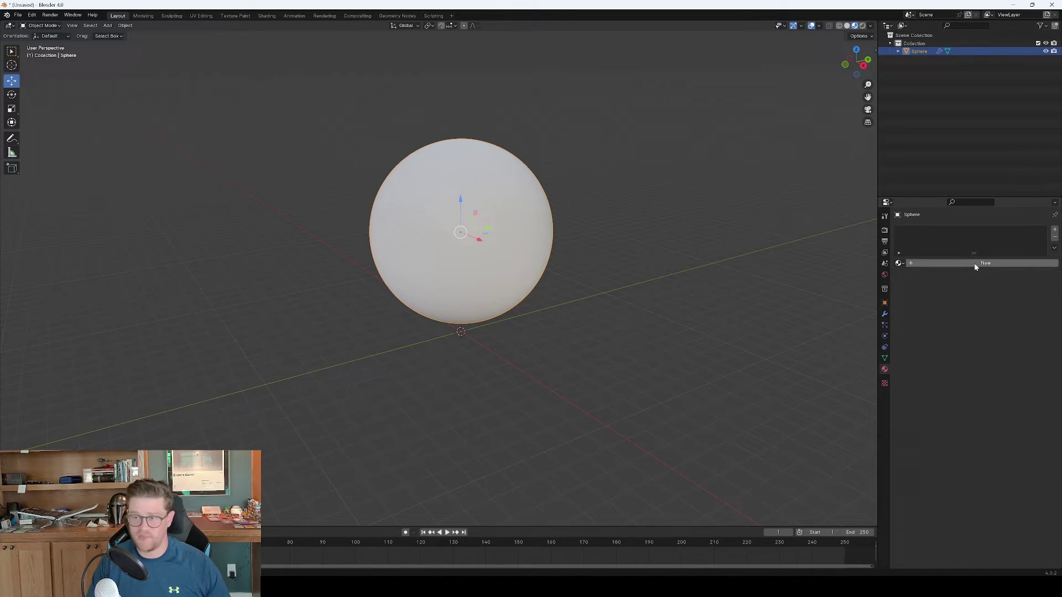
{"action": "left_click", "coordinate": [947, 264]}
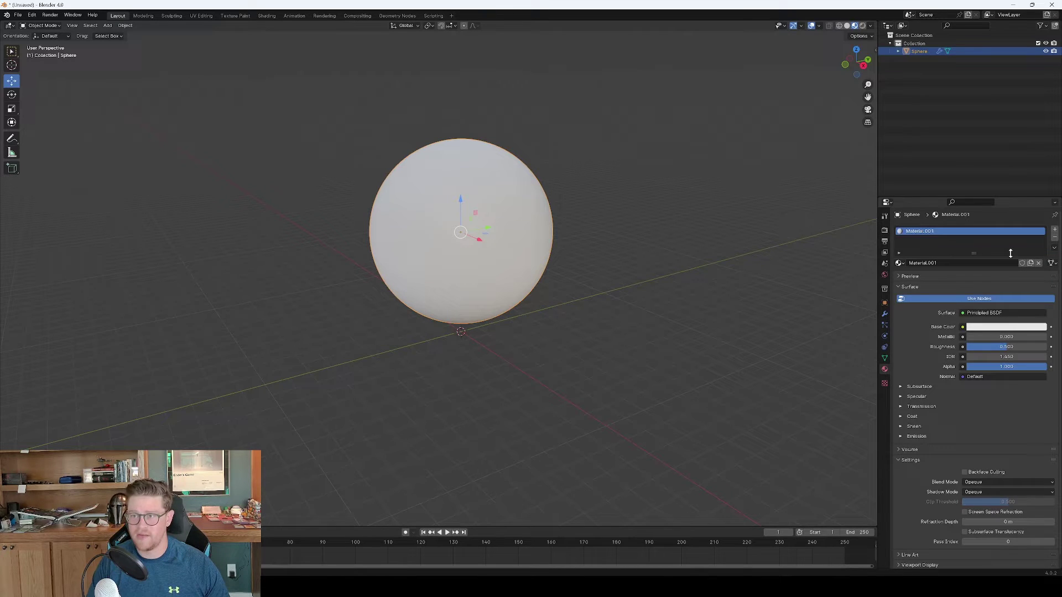
{"action": "left_click", "coordinate": [1055, 232]}
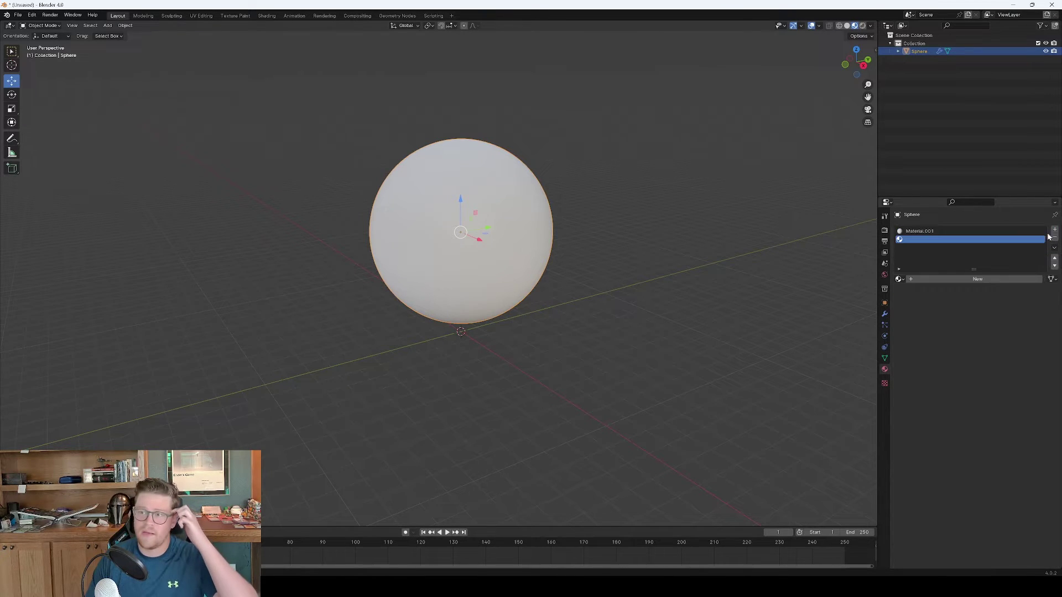
{"action": "left_click", "coordinate": [963, 279]}
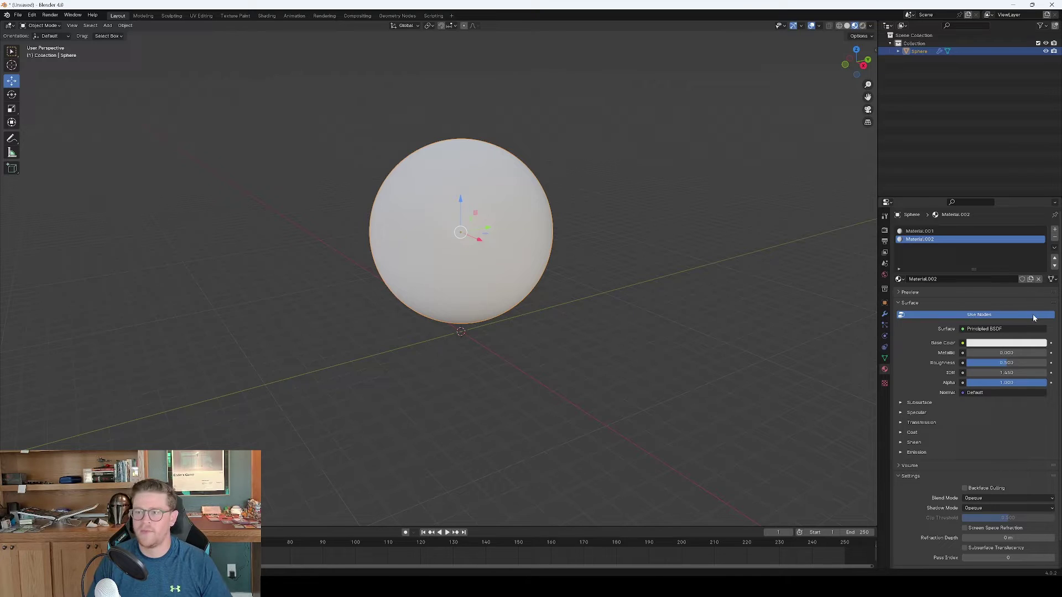
Step: Remove Material.002's surface shader and enable Backface Culling to show the black outline
{"action": "left_click", "coordinate": [1026, 330]}
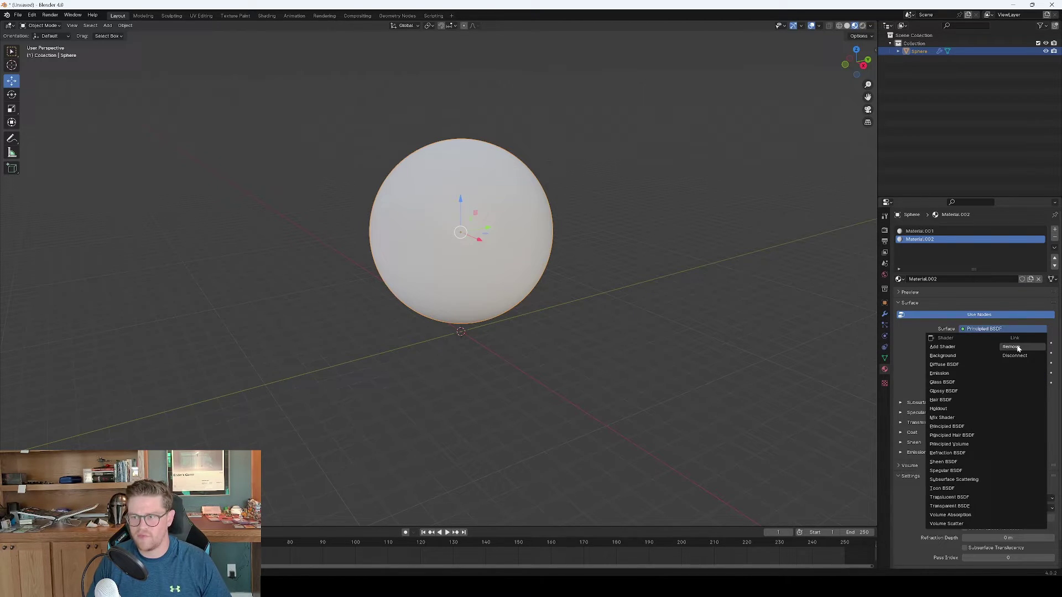
{"action": "left_click", "coordinate": [1019, 348]}
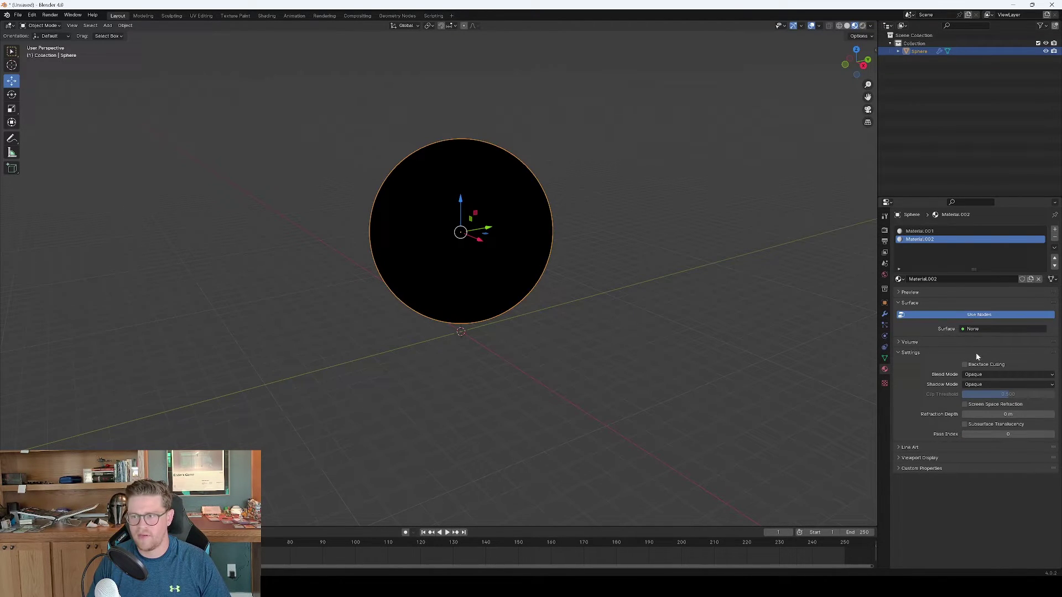
{"action": "left_click", "coordinate": [965, 364]}
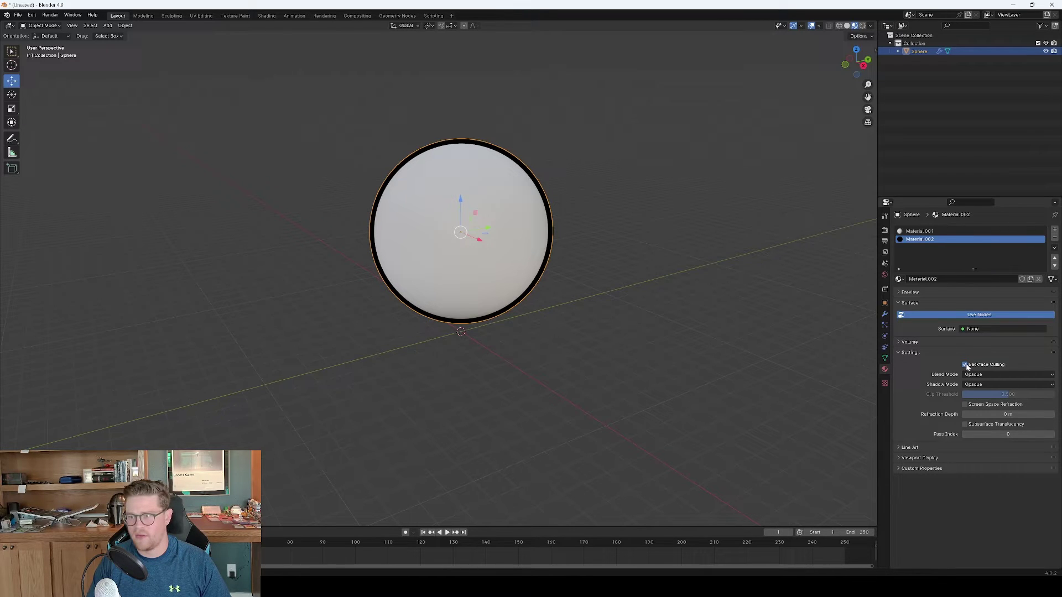
{"action": "middle_click_drag", "start_coordinate": [756, 320], "coordinate": [688, 271]}
{"action": "left_click", "coordinate": [615, 211]}
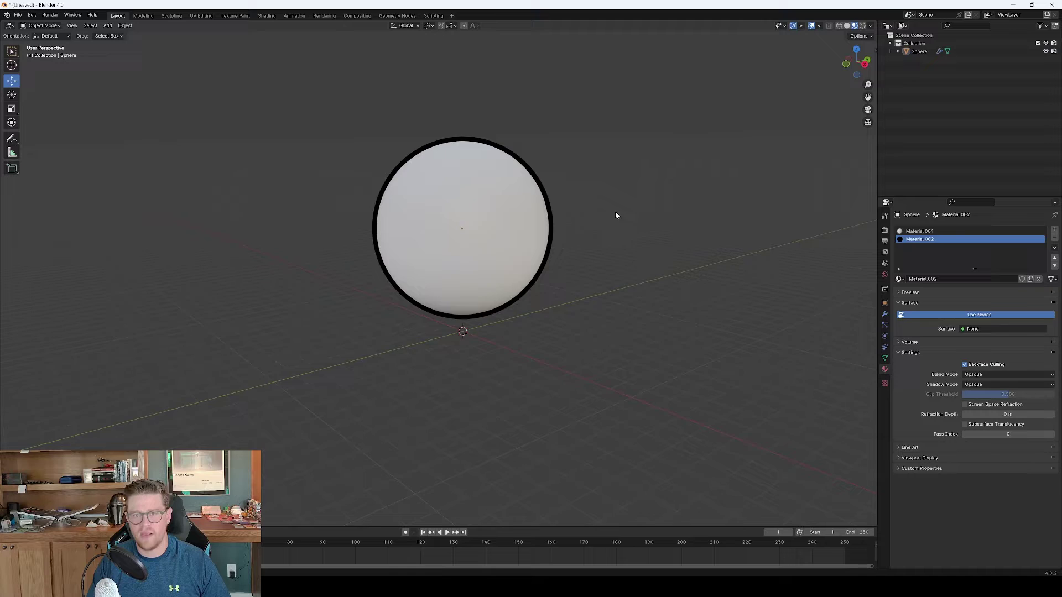
{"action": "mouse_move", "coordinate": [615, 211]}
{"action": "middle_mouse_down"}
{"action": "mouse_move", "coordinate": [740, 218]}
{"action": "mouse_move", "coordinate": [538, 218]}
{"action": "mouse_move", "coordinate": [659, 222]}
{"action": "mouse_move", "coordinate": [610, 206]}
{"action": "mouse_move", "coordinate": [614, 232]}
{"action": "mouse_move", "coordinate": [628, 216]}
{"action": "mouse_move", "coordinate": [647, 220]}
{"action": "middle_mouse_up"}
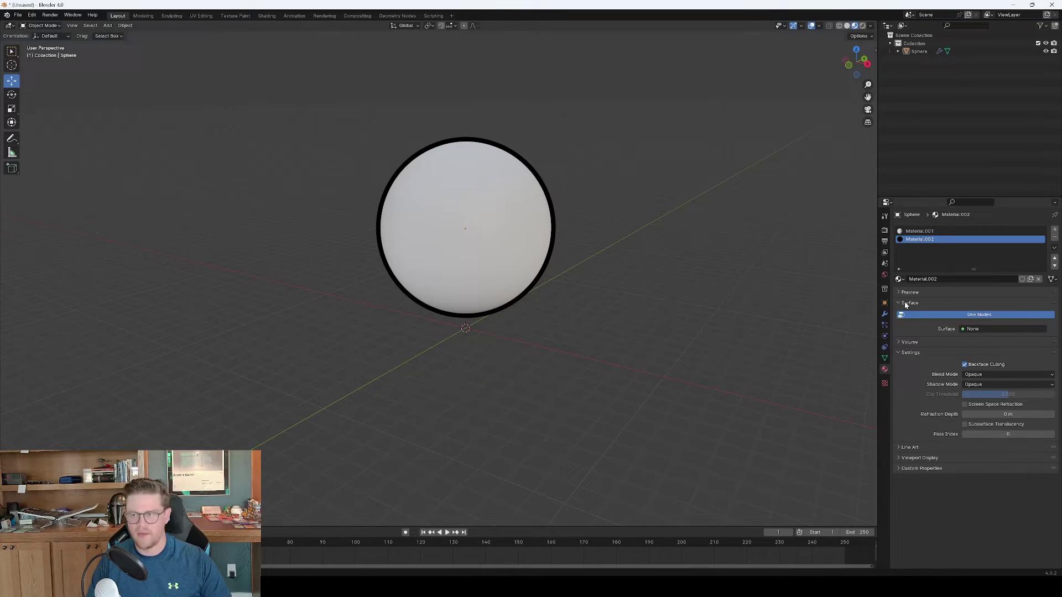
Step: Add a Displace modifier to the sphere
{"action": "left_click", "coordinate": [885, 313]}
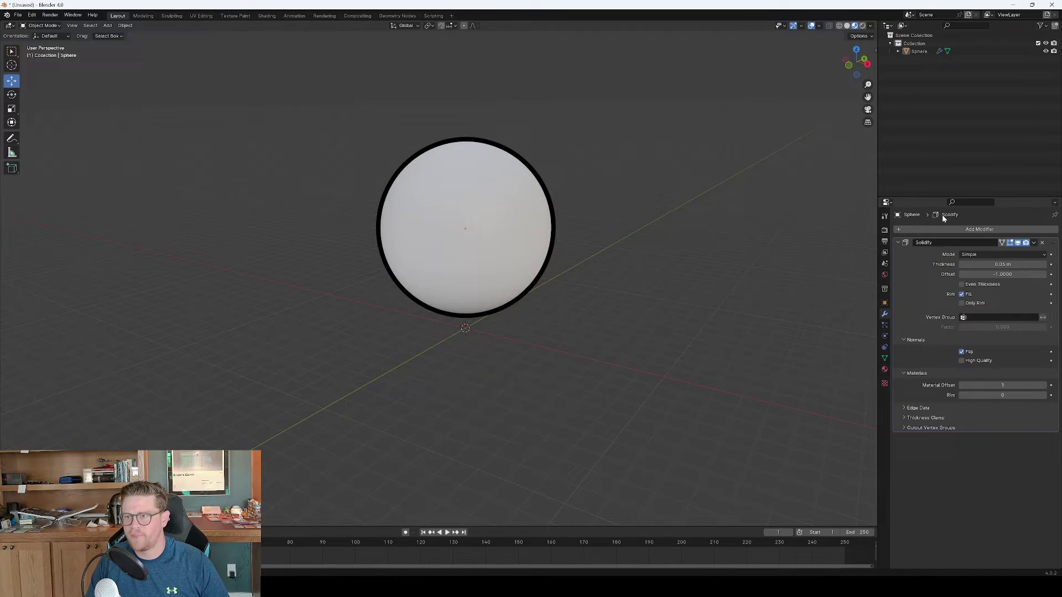
{"action": "left_click", "coordinate": [917, 230]}
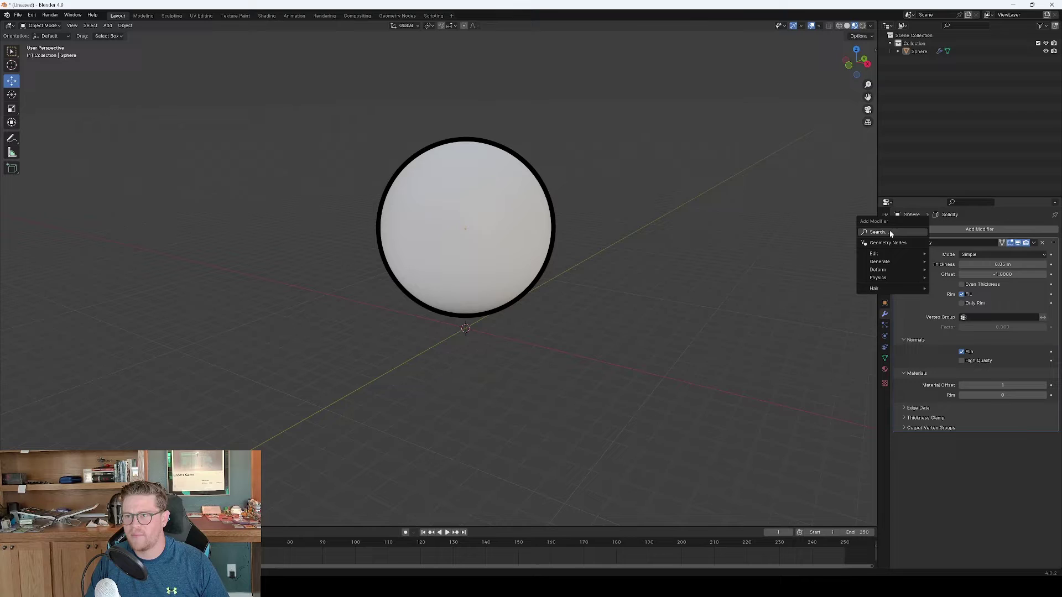
{"action": "left_click", "coordinate": [891, 233]}
{"action": "key", "text": "Down"}
{"action": "key", "text": "Down"}
{"action": "key", "text": "Down"}
{"action": "key", "text": "Down"}
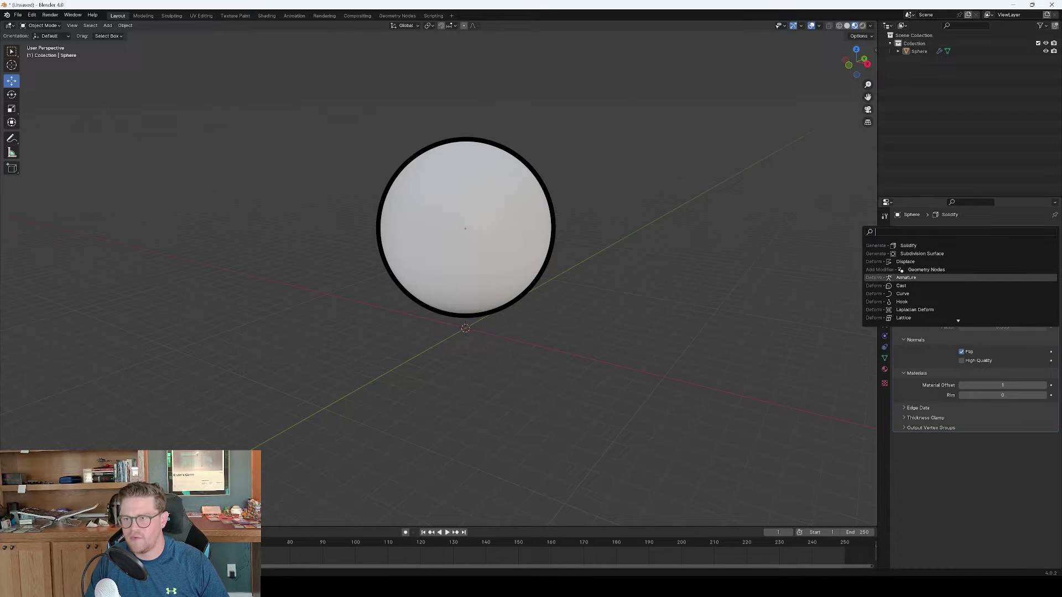
{"action": "left_click", "coordinate": [910, 261]}
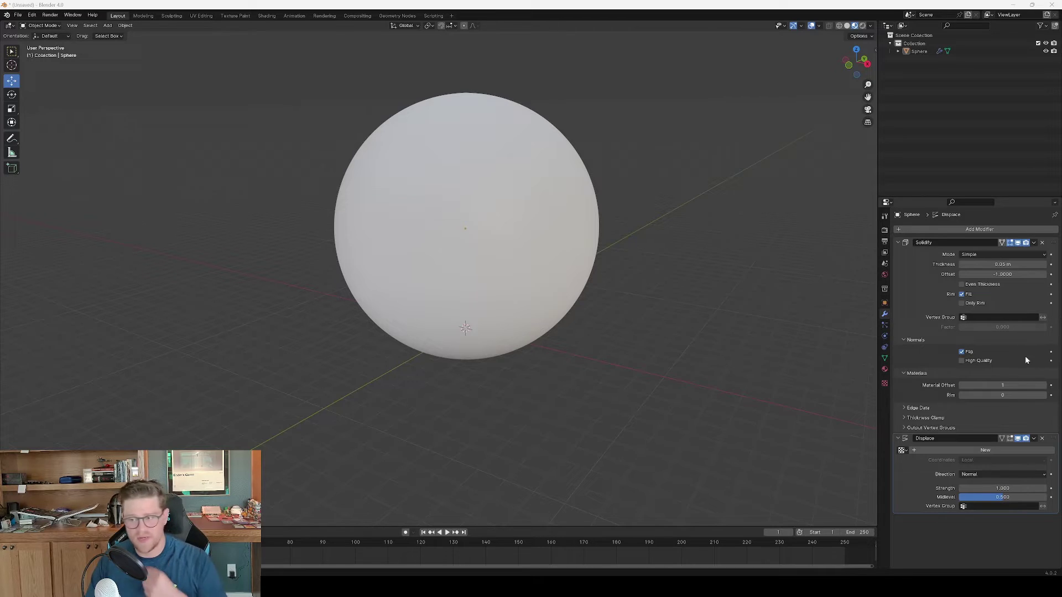
Step: Give the Displace modifier a new Clouds texture with strength 0.05
{"action": "left_click", "coordinate": [915, 452]}
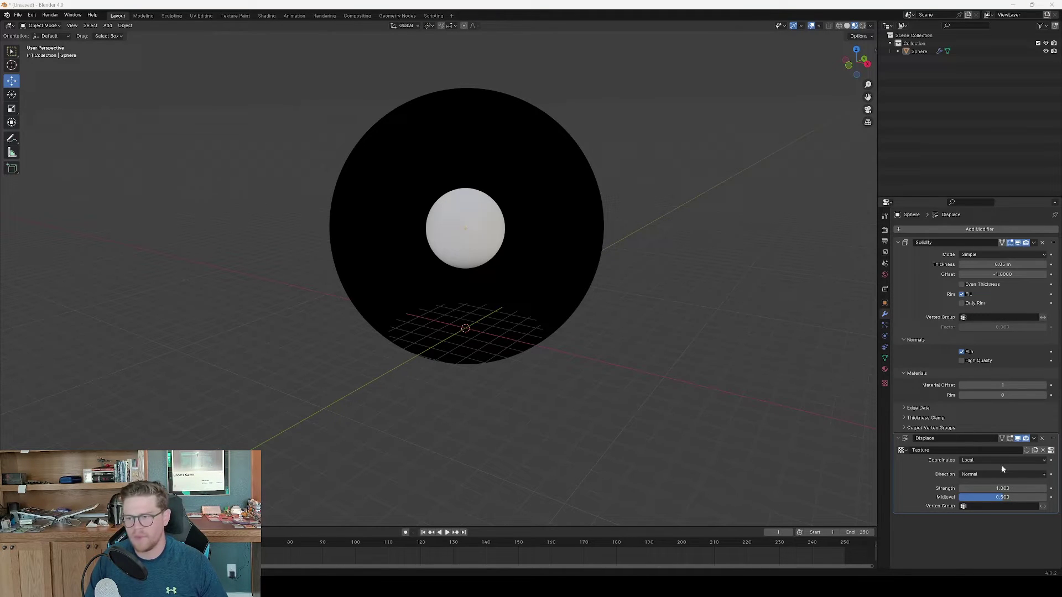
{"action": "left_click", "coordinate": [1006, 488]}
{"action": "type", "text": ".05"}
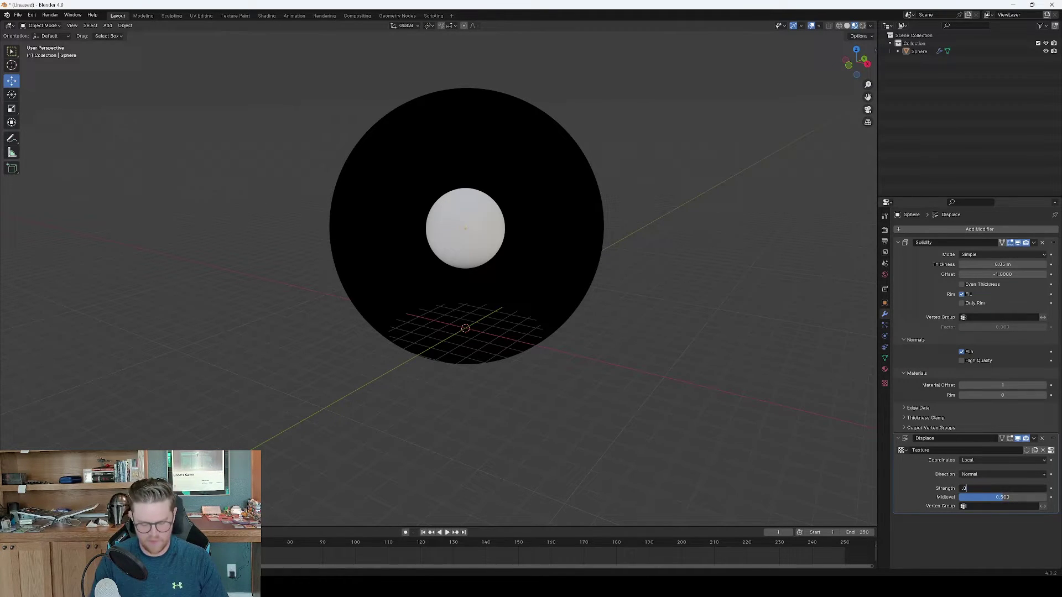
{"action": "key", "text": "Return"}
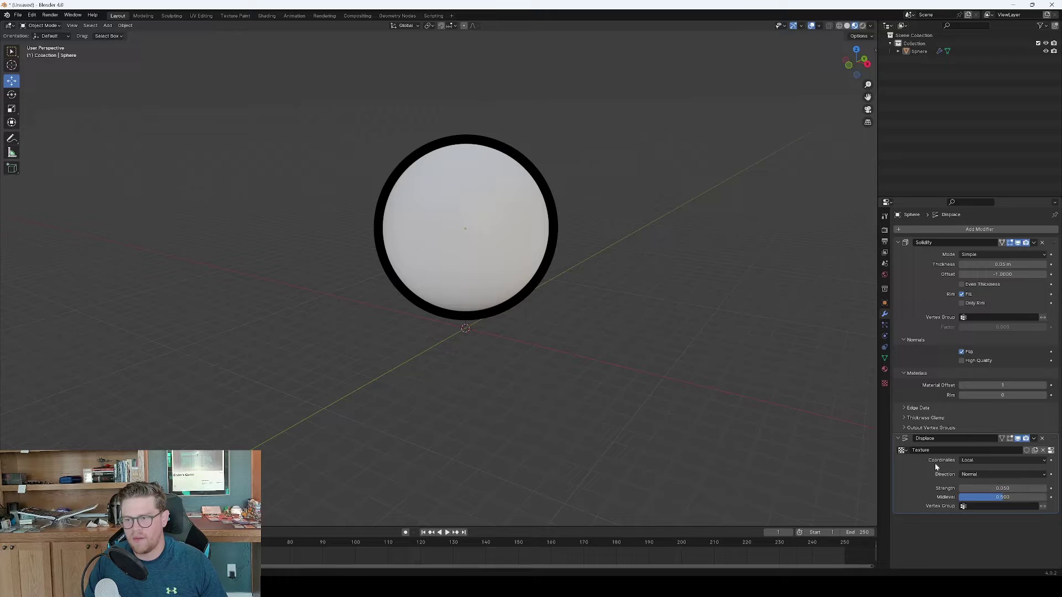
{"action": "left_click", "coordinate": [885, 383]}
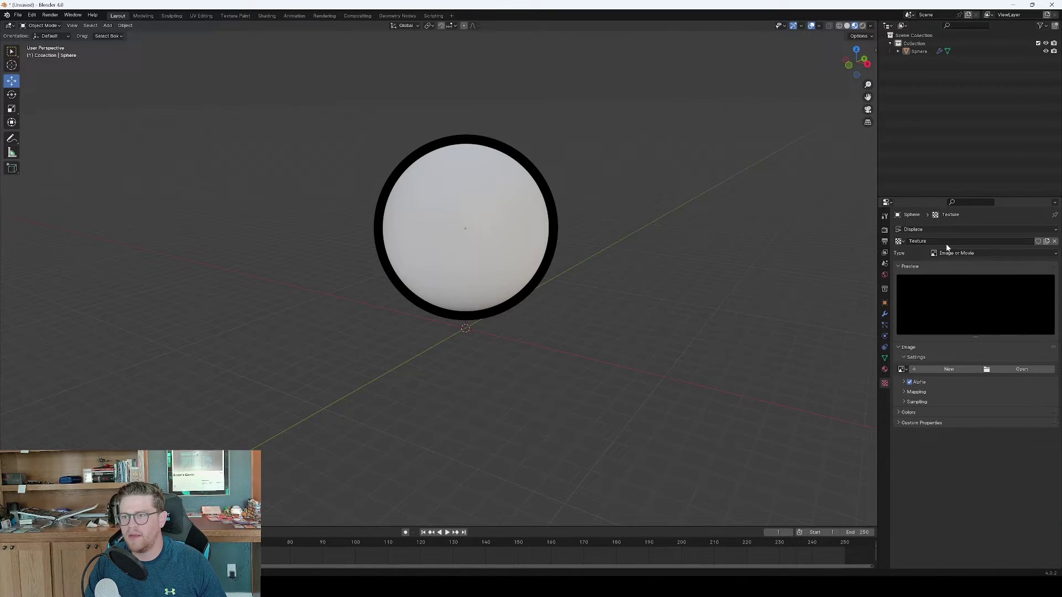
{"action": "left_click", "coordinate": [965, 253]}
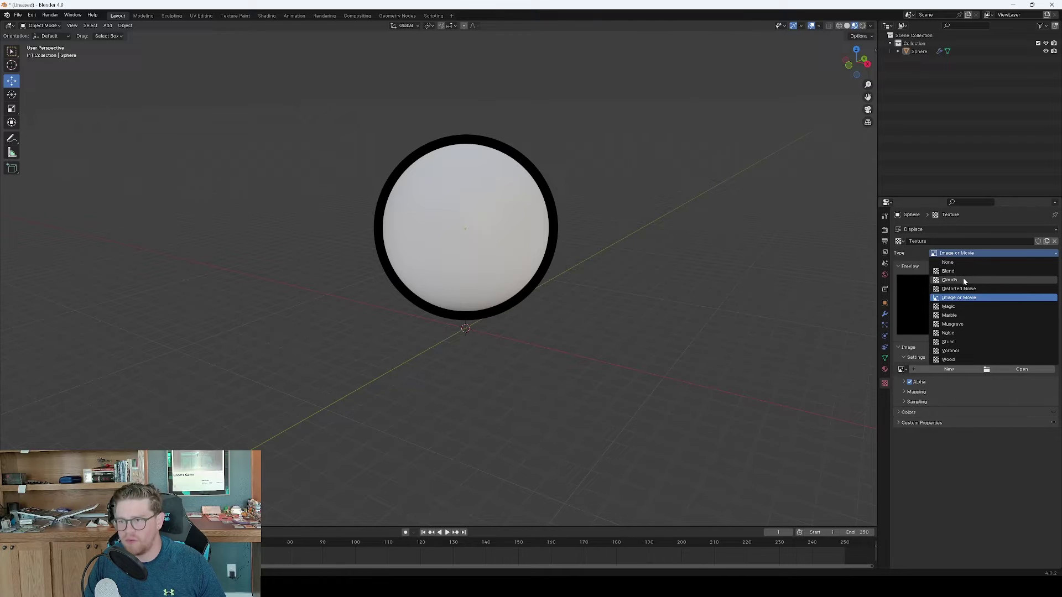
{"action": "left_click", "coordinate": [954, 280]}
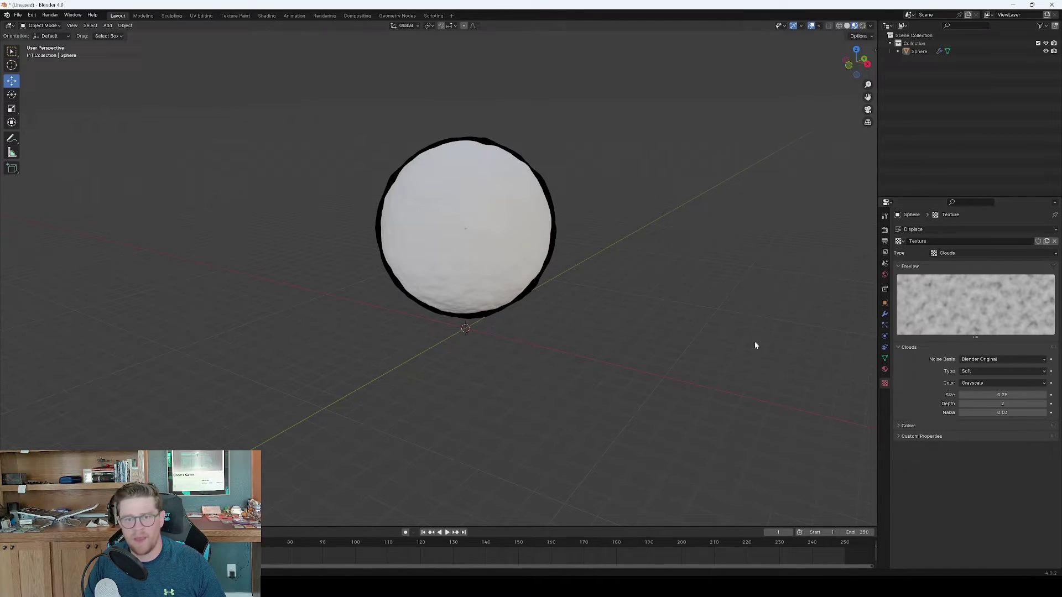
Step: Orbit and zoom around the sphere to inspect its lumpy displaced surface
{"action": "scroll", "coordinate": [560, 235], "scroll_direction": "up", "scroll_amount": 4}
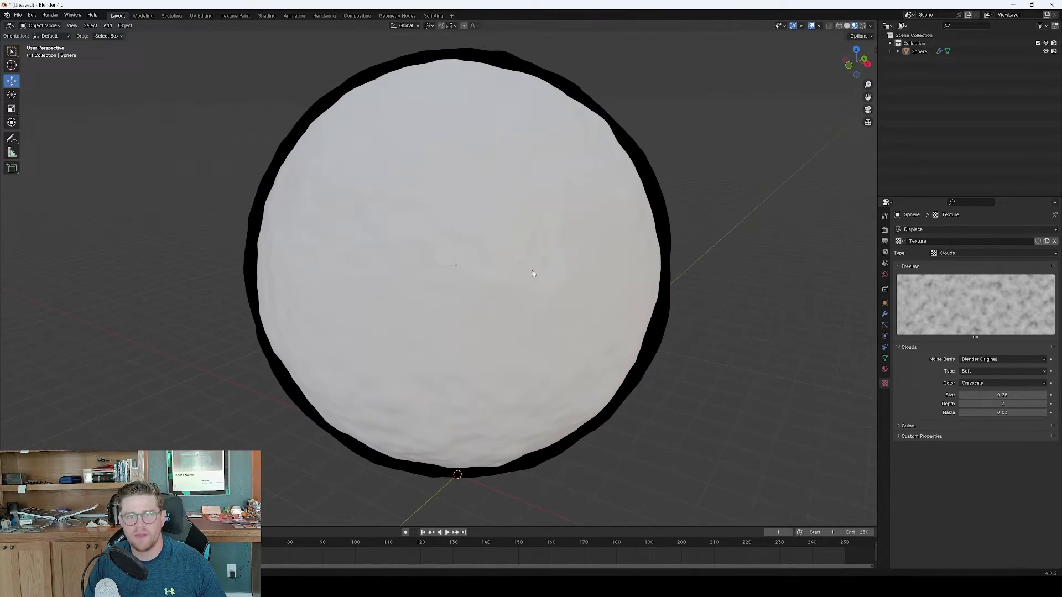
{"action": "mouse_move", "coordinate": [533, 274]}
{"action": "middle_mouse_down"}
{"action": "mouse_move", "coordinate": [548, 249]}
{"action": "mouse_move", "coordinate": [534, 395]}
{"action": "middle_mouse_up"}
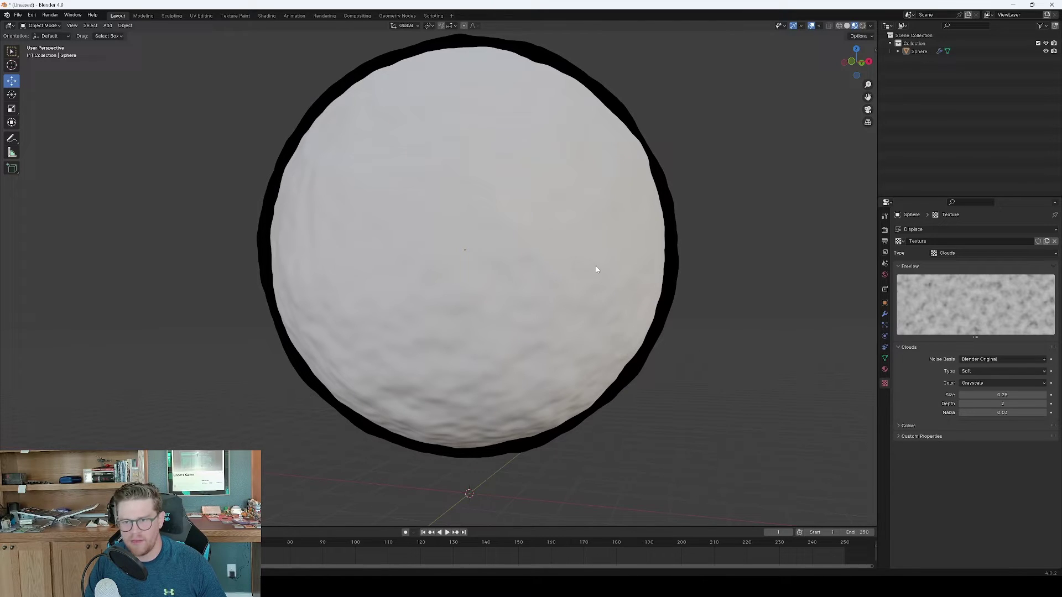
{"action": "middle_click_drag", "start_coordinate": [696, 239], "coordinate": [658, 188]}
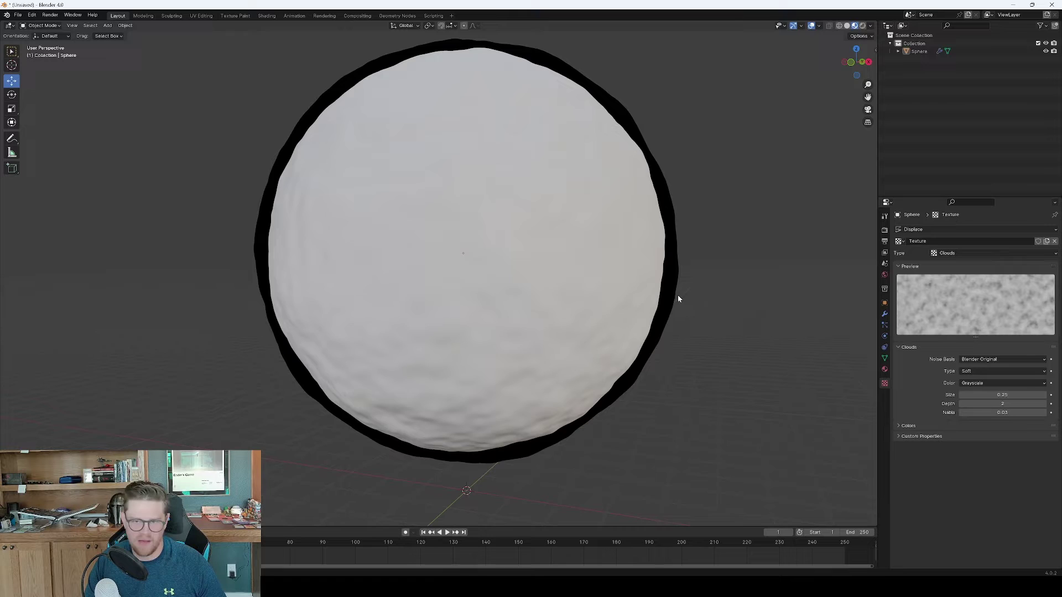
{"action": "middle_click_drag", "start_coordinate": [678, 298], "coordinate": [609, 233]}
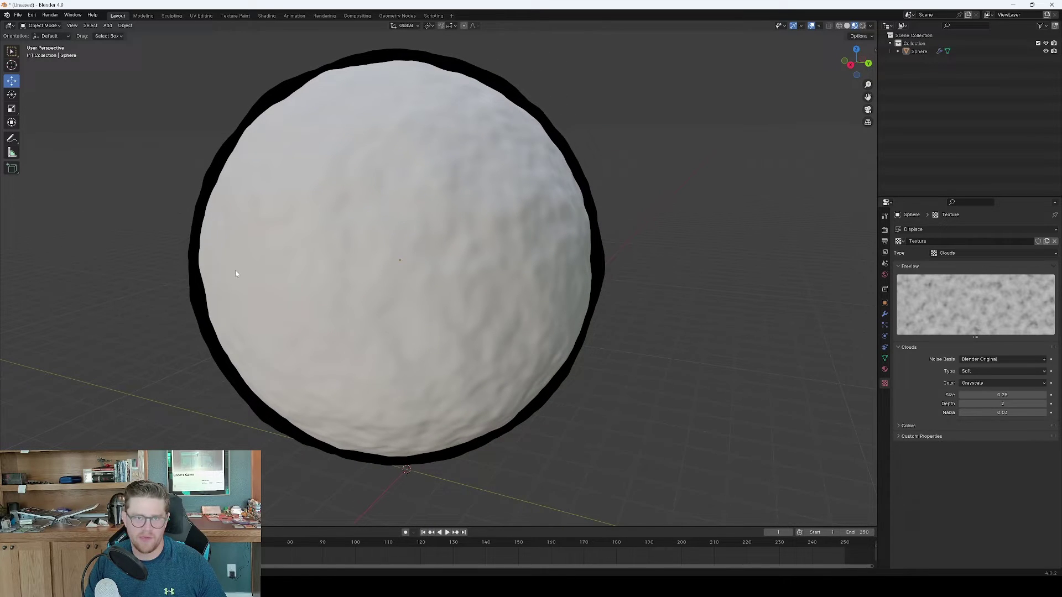
{"action": "scroll", "coordinate": [564, 264], "scroll_direction": "up", "scroll_amount": 2}
{"action": "scroll", "coordinate": [638, 308], "scroll_direction": "down", "scroll_amount": 3}
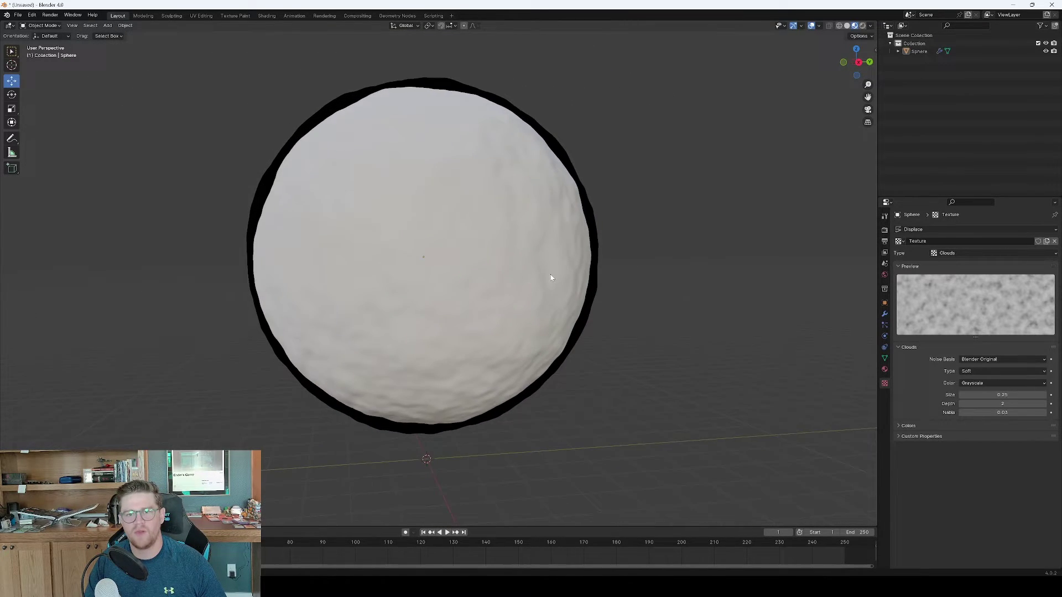
{"action": "middle_click_drag", "start_coordinate": [550, 277], "coordinate": [579, 317]}
{"action": "scroll", "coordinate": [578, 317], "scroll_direction": "down", "scroll_amount": 2}
{"action": "scroll", "coordinate": [578, 317], "scroll_direction": "down", "scroll_amount": 2}
{"action": "middle_click_drag", "start_coordinate": [523, 277], "coordinate": [505, 265]}
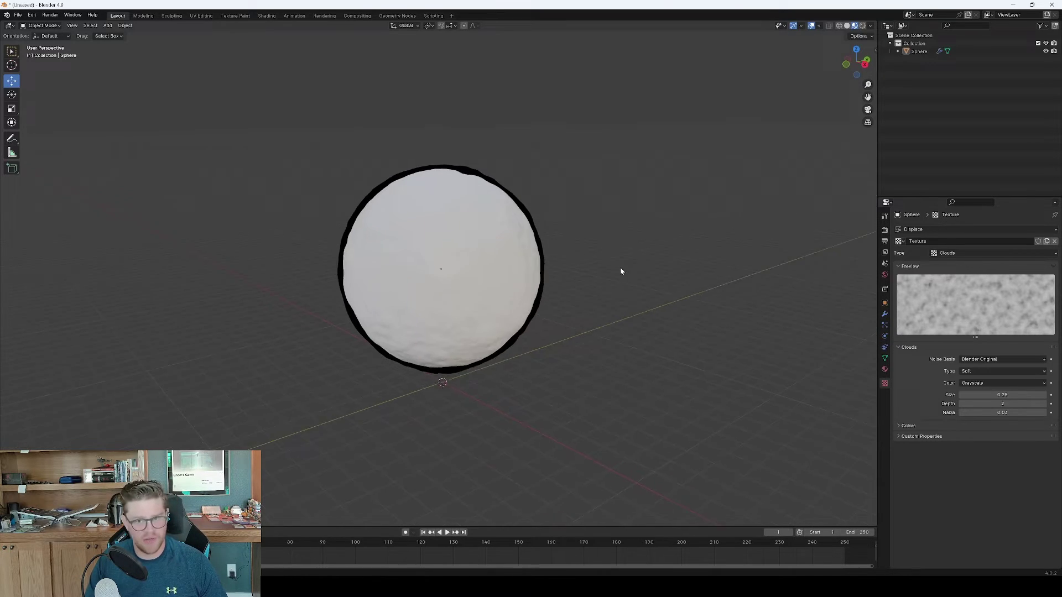
{"action": "mouse_move", "coordinate": [621, 271]}
{"action": "middle_mouse_down"}
{"action": "mouse_move", "coordinate": [595, 263]}
{"action": "mouse_move", "coordinate": [635, 268]}
{"action": "mouse_move", "coordinate": [613, 282]}
{"action": "mouse_move", "coordinate": [597, 273]}
{"action": "mouse_move", "coordinate": [620, 275]}
{"action": "mouse_move", "coordinate": [591, 258]}
{"action": "mouse_move", "coordinate": [614, 277]}
{"action": "middle_mouse_up"}
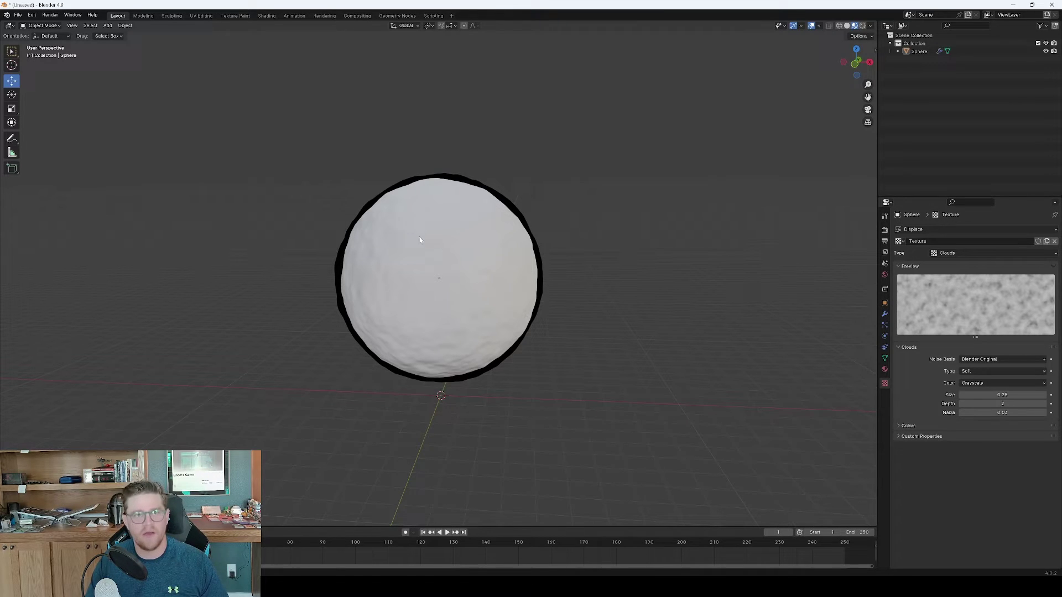
Step: Switch to the Shading workspace and display Material.001's node tree in the node editor
{"action": "left_click", "coordinate": [235, 16]}
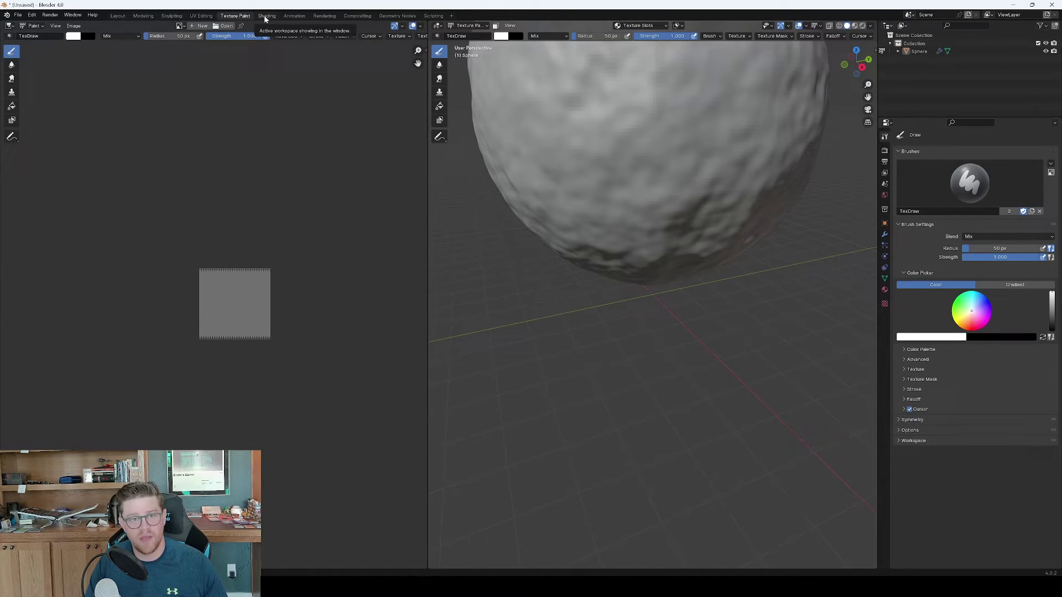
{"action": "left_click", "coordinate": [266, 16]}
{"action": "key", "text": "Home"}
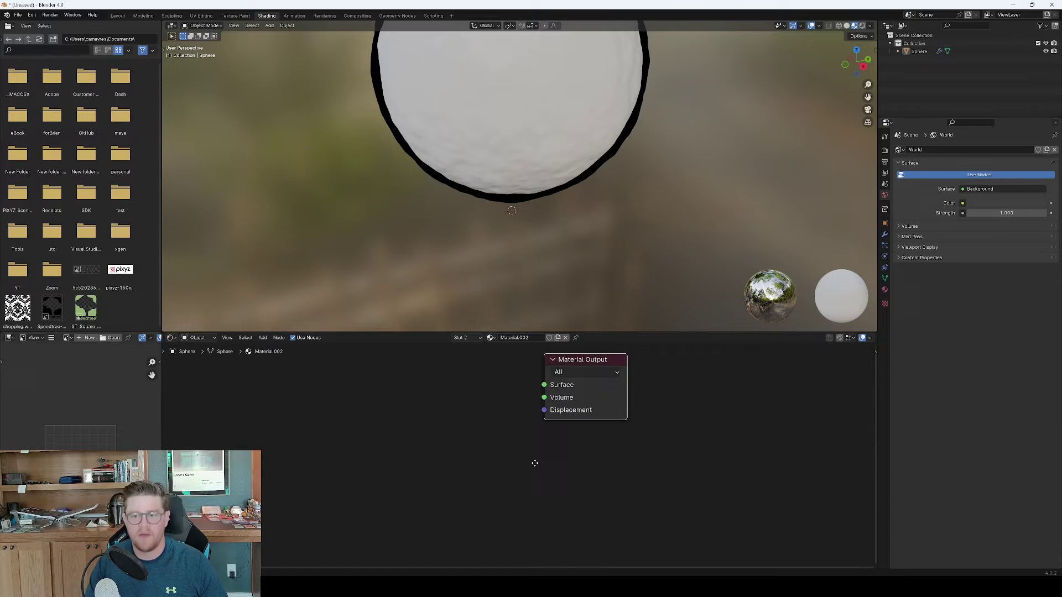
{"action": "left_click", "coordinate": [884, 290]}
{"action": "left_click", "coordinate": [935, 151]}
{"action": "middle_click_drag", "start_coordinate": [661, 409], "coordinate": [572, 430]}
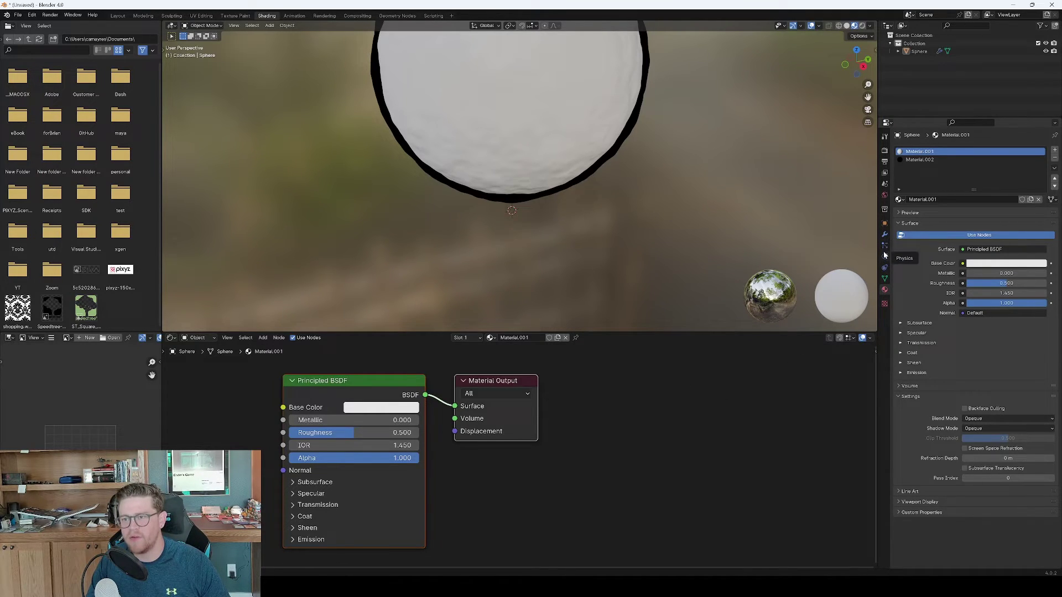
Step: Add a colour attribute named Color to the sphere mesh
{"action": "left_click", "coordinate": [885, 278]}
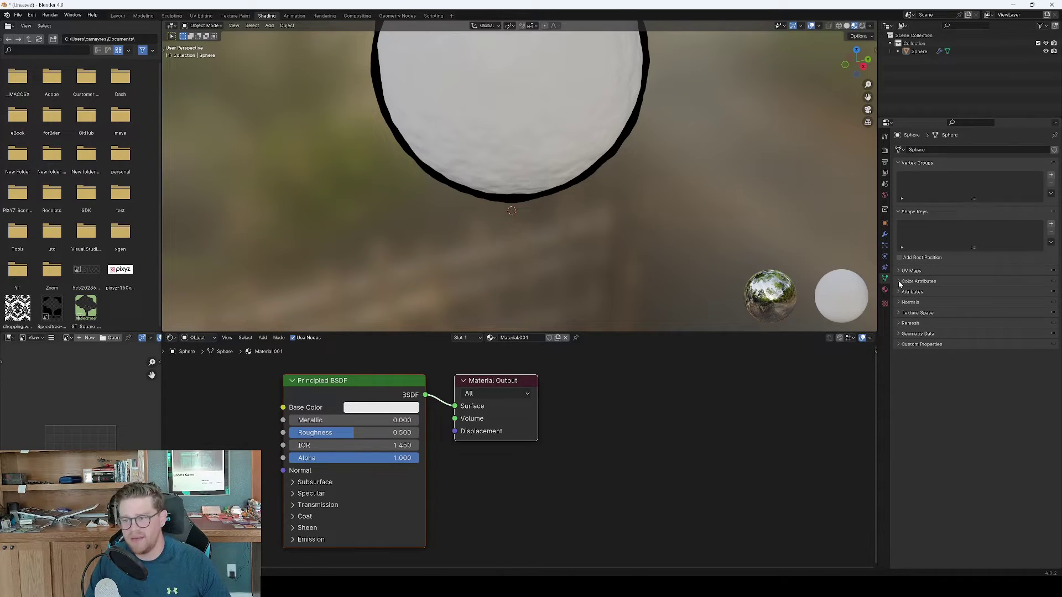
{"action": "left_click", "coordinate": [900, 282]}
{"action": "left_click", "coordinate": [1052, 294]}
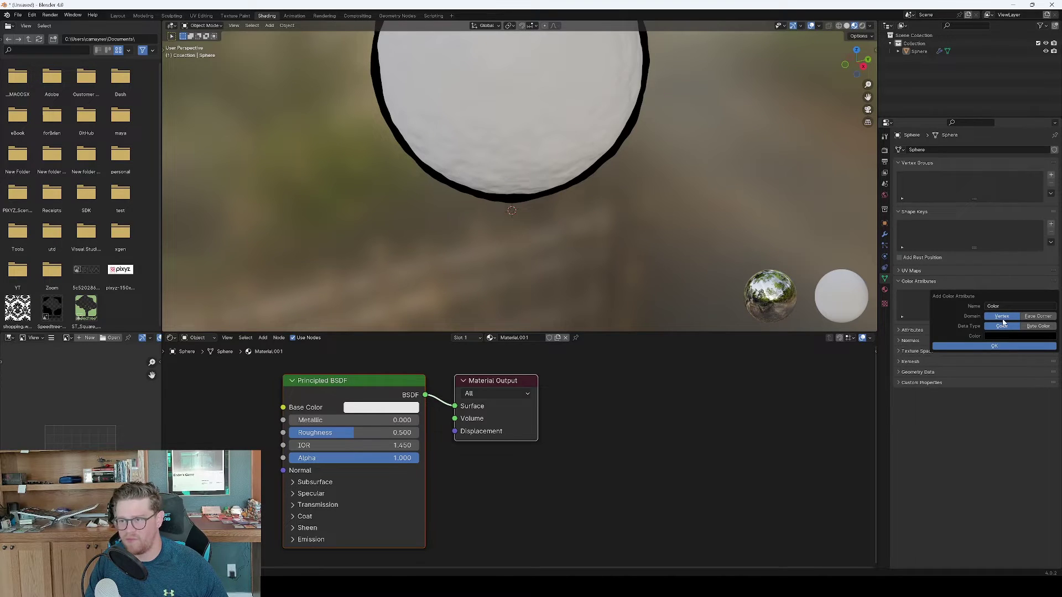
{"action": "left_click", "coordinate": [995, 347]}
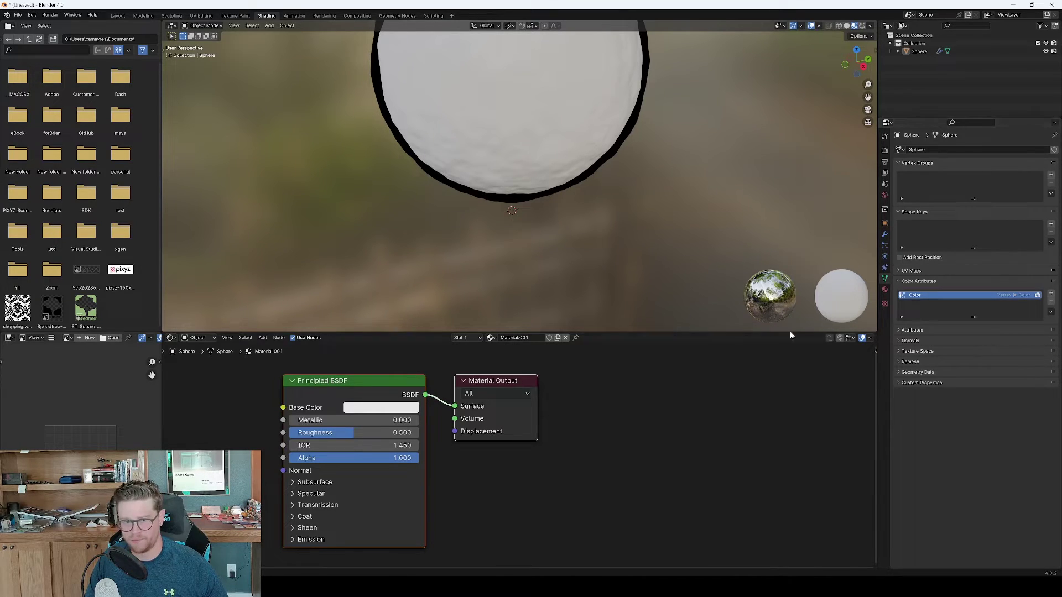
Step: Search for 'color' and add a Color Attribute node to Material.001
{"action": "right_click", "coordinate": [593, 404]}
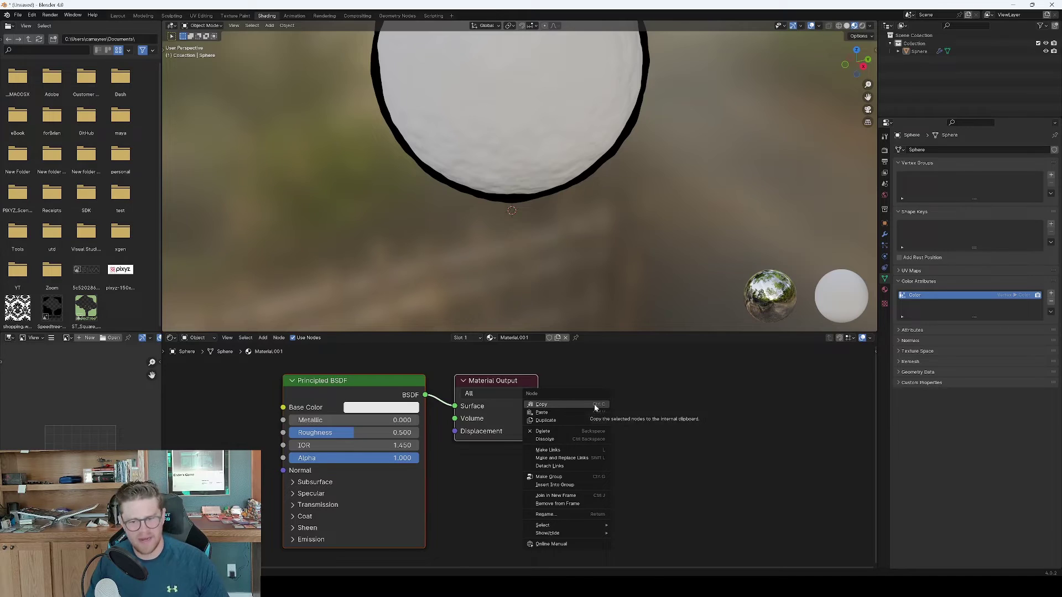
{"action": "key", "text": "space"}
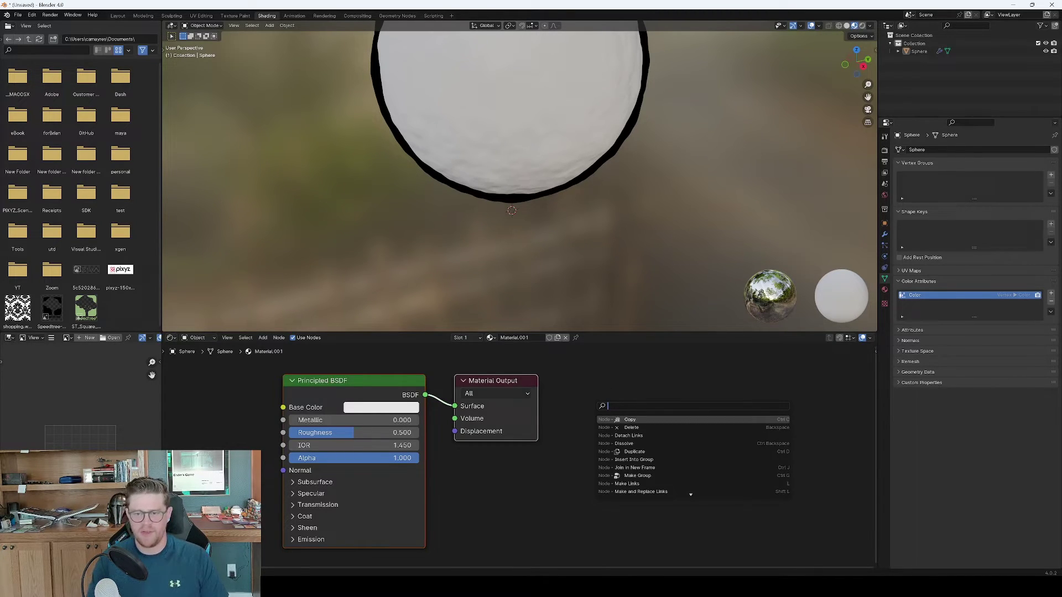
{"action": "type", "text": "color"}
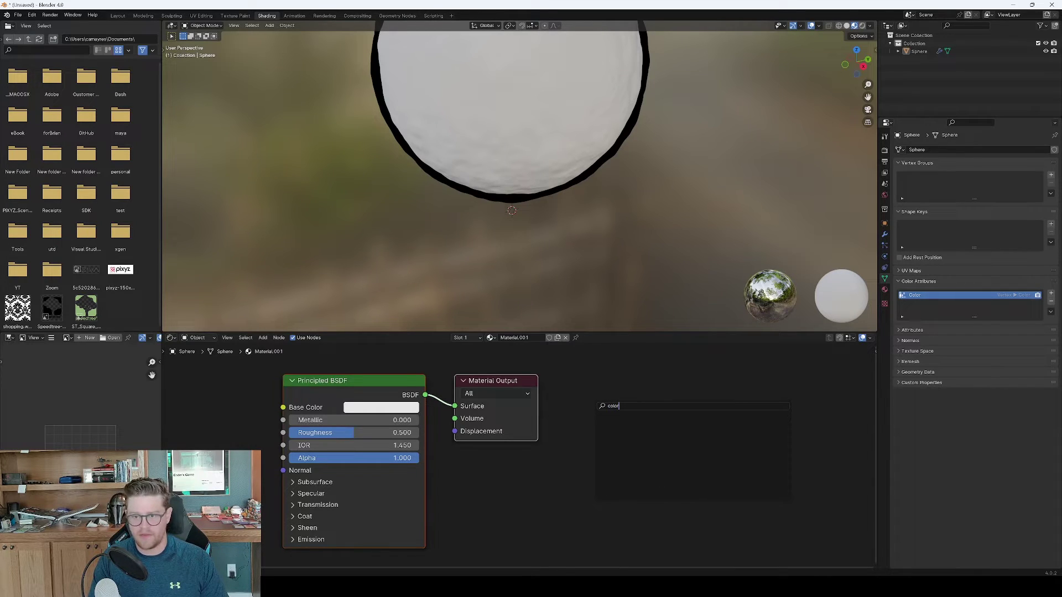
{"action": "key", "text": "Escape"}
{"action": "key", "text": "shift+a"}
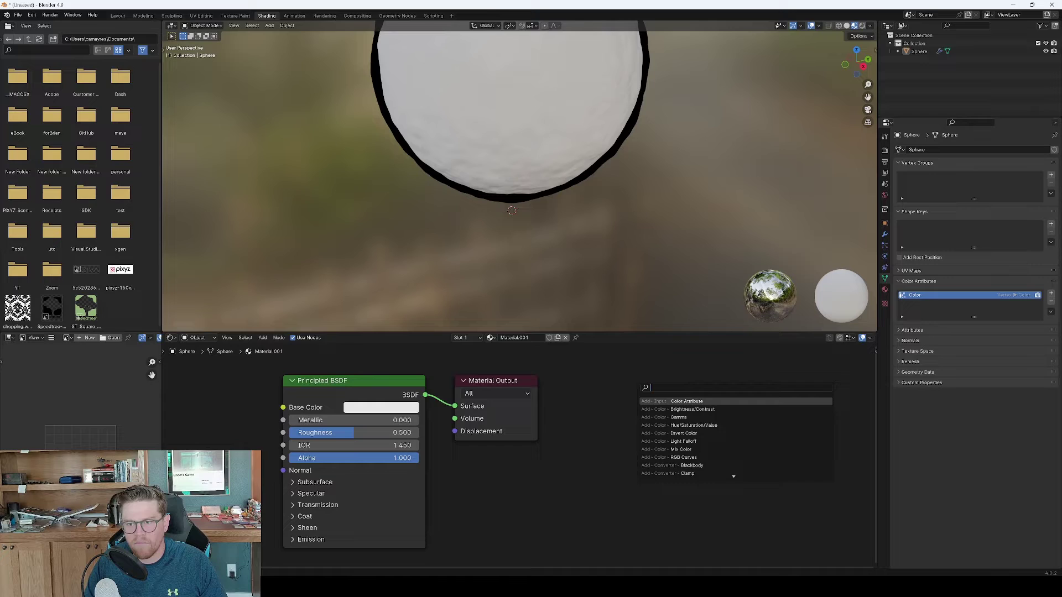
{"action": "key", "text": "Return"}
Step: Wire the Color Attribute's Color output into Material Output's Surface, tidy nodes, frame the sphere
{"action": "left_click", "coordinate": [588, 387]}
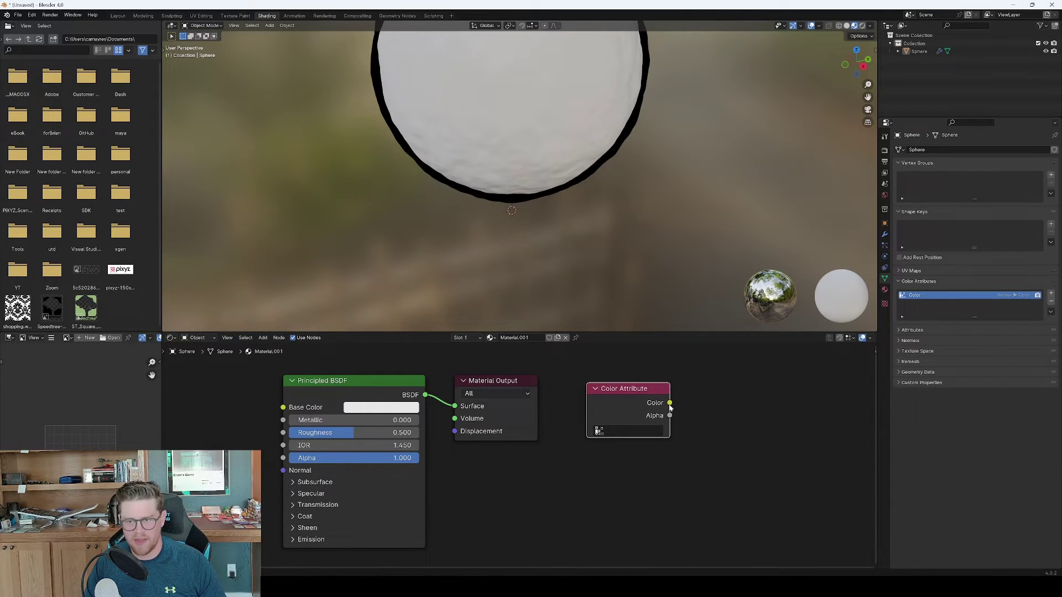
{"action": "left_click_drag", "start_coordinate": [669, 403], "coordinate": [784, 399]}
{"action": "left_click_drag", "start_coordinate": [636, 396], "coordinate": [576, 394]}
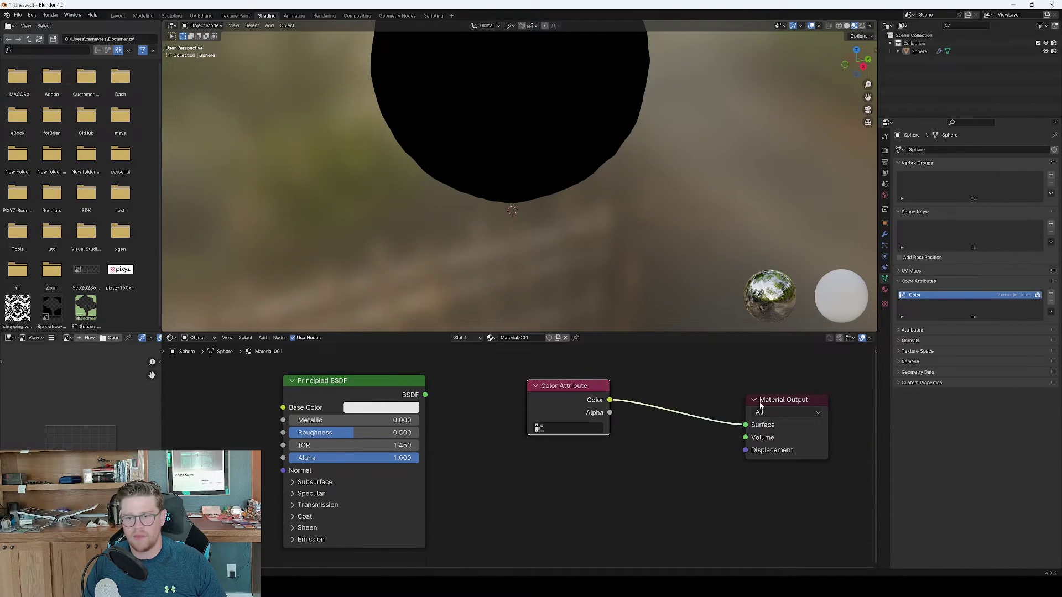
{"action": "left_click_drag", "start_coordinate": [764, 400], "coordinate": [661, 392]}
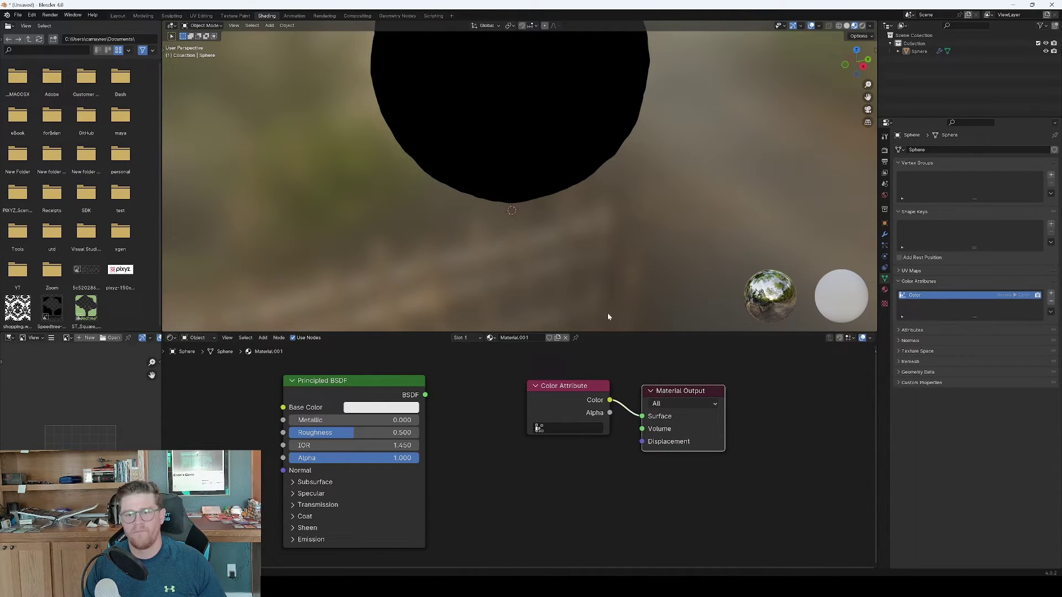
{"action": "middle_click_drag", "start_coordinate": [608, 316], "coordinate": [591, 241]}
{"action": "scroll", "coordinate": [591, 241], "scroll_direction": "down", "scroll_amount": 3}
{"action": "scroll", "coordinate": [592, 245], "scroll_direction": "up", "scroll_amount": 1}
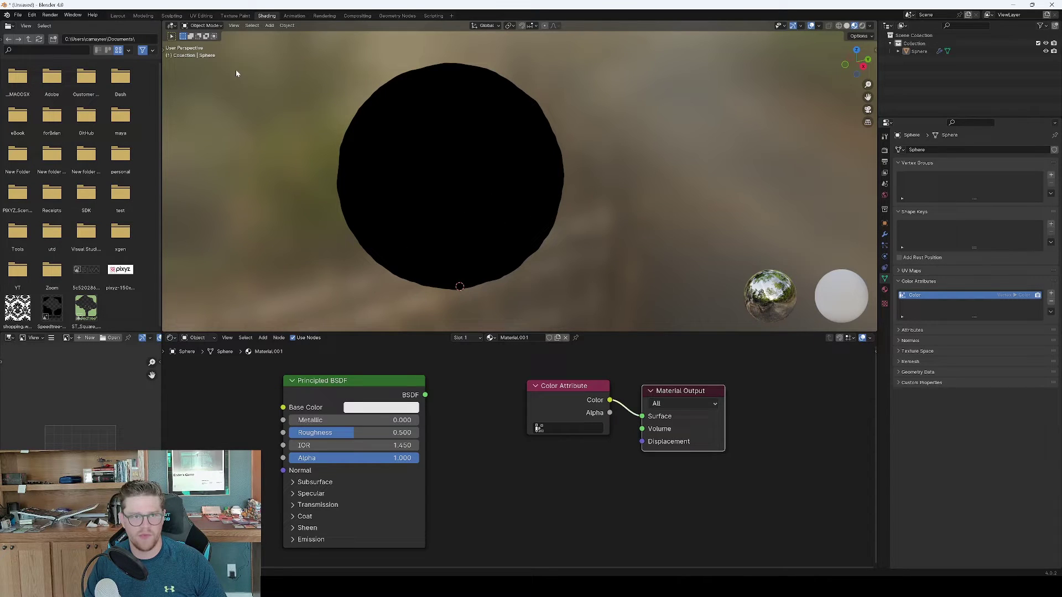
Step: In the Layout workspace, enter Vertex Paint with a 303 px brush and light blue colour
{"action": "left_click", "coordinate": [143, 15]}
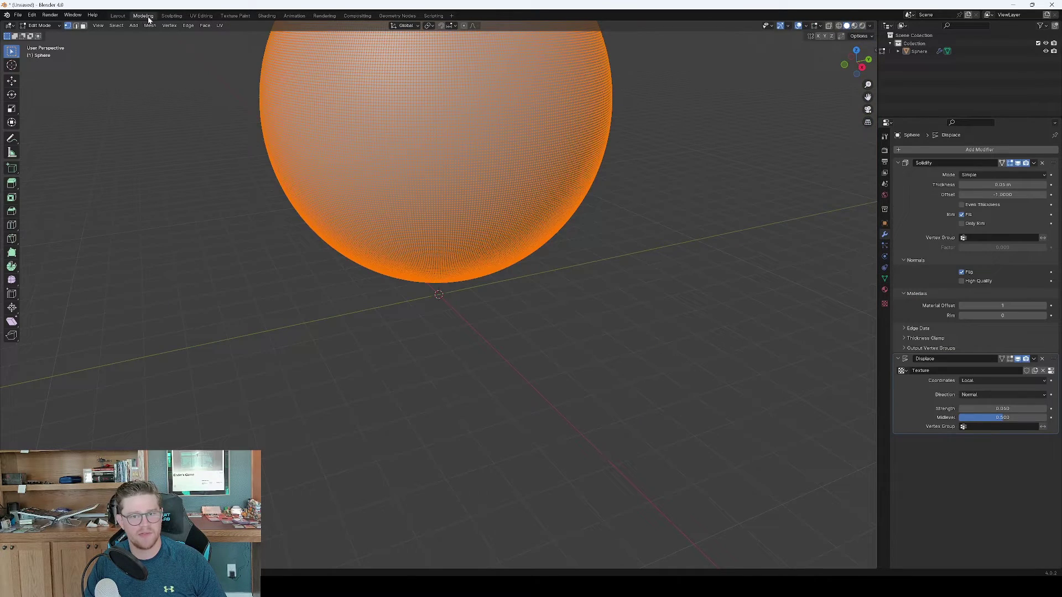
{"action": "left_click", "coordinate": [165, 15]}
{"action": "left_click", "coordinate": [118, 16]}
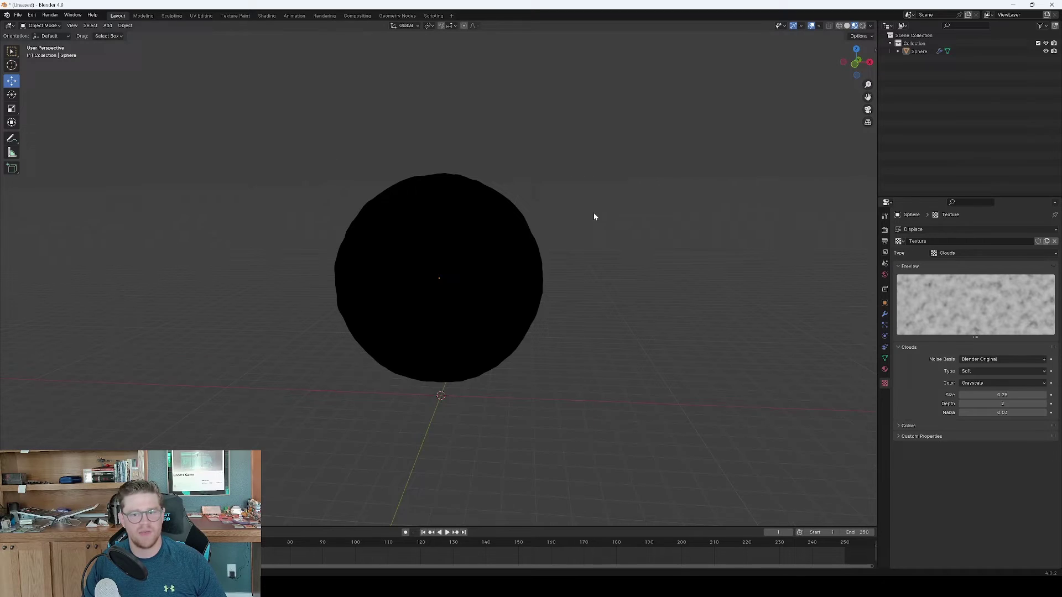
{"action": "mouse_move", "coordinate": [594, 216]}
{"action": "middle_mouse_down"}
{"action": "mouse_move", "coordinate": [544, 216]}
{"action": "mouse_move", "coordinate": [597, 218]}
{"action": "middle_mouse_up"}
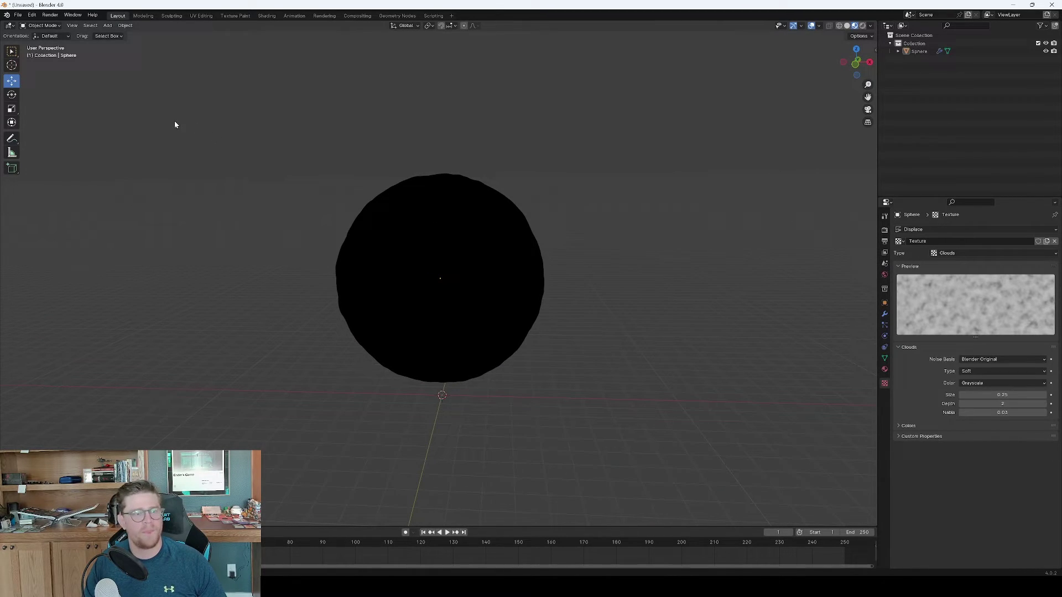
{"action": "left_click", "coordinate": [55, 26]}
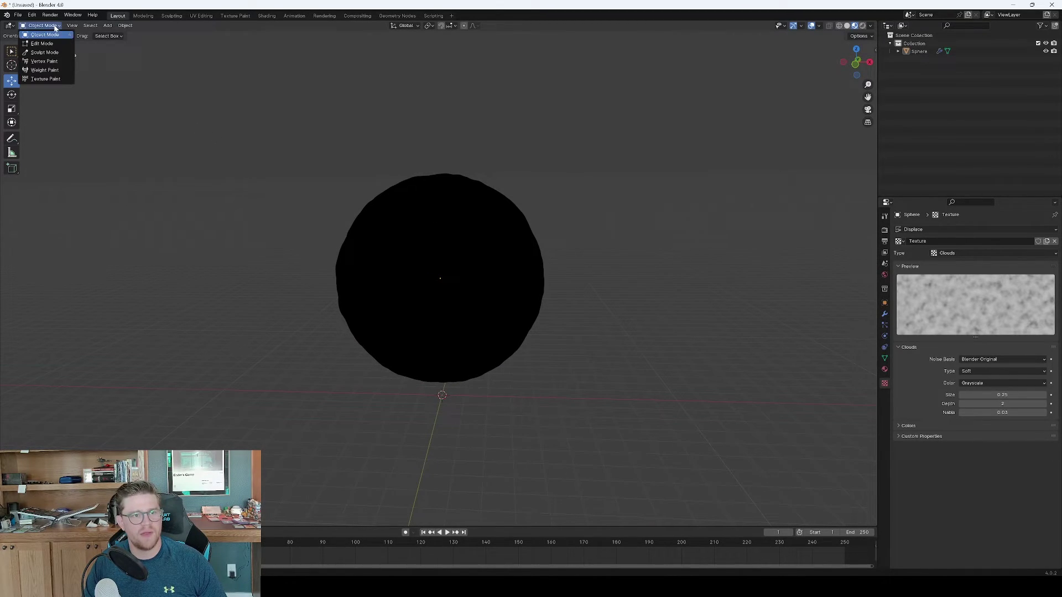
{"action": "left_click", "coordinate": [45, 61]}
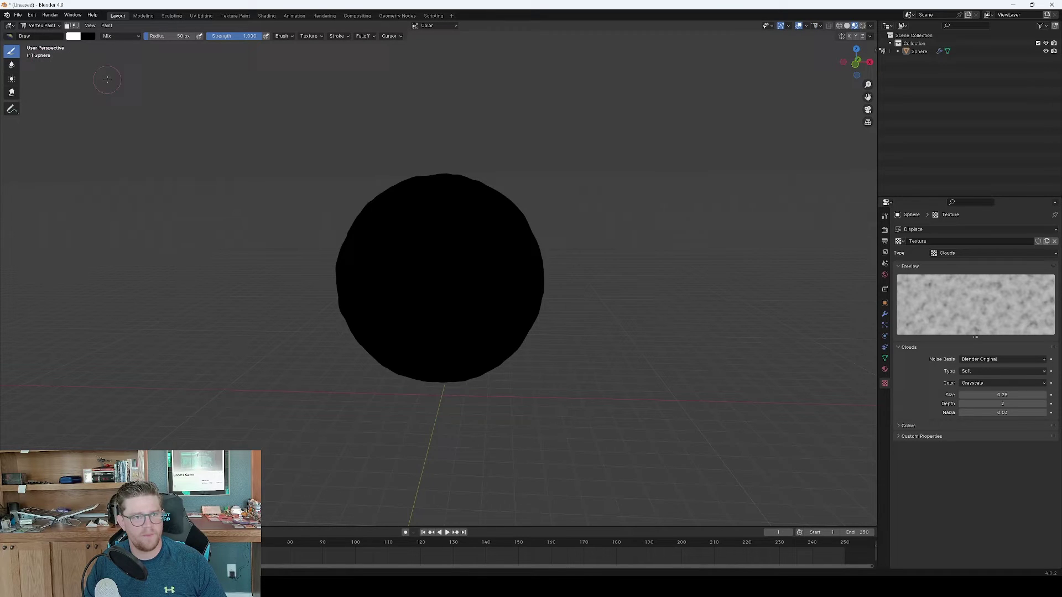
{"action": "left_click_drag", "start_coordinate": [154, 36], "coordinate": [171, 35]}
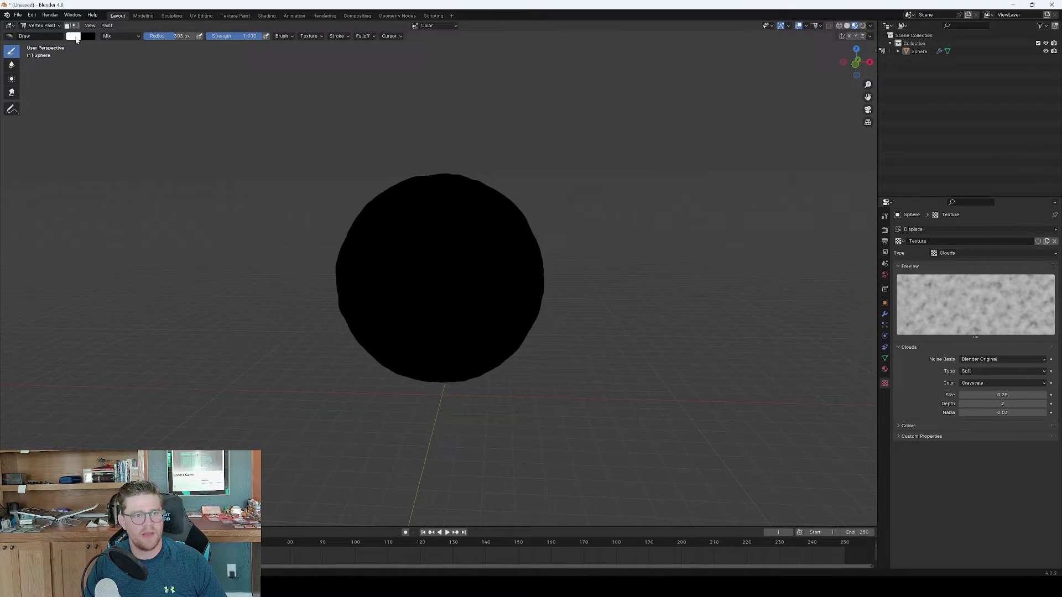
{"action": "left_click", "coordinate": [74, 36]}
{"action": "left_click", "coordinate": [109, 81]}
Step: Paint light blue over the entire black sphere, orbiting to cover every side
{"action": "left_click", "coordinate": [460, 276]}
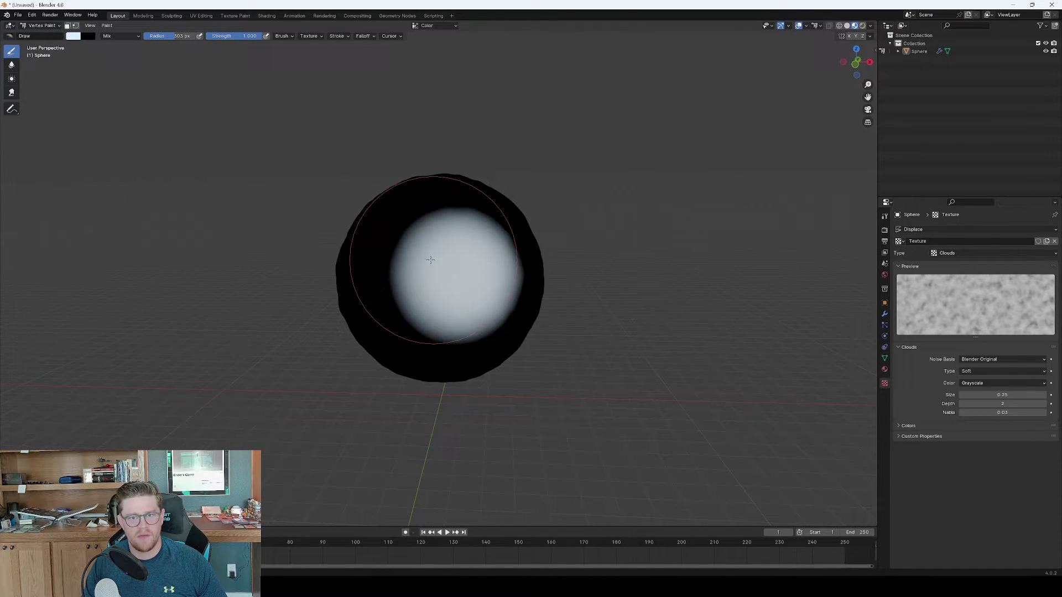
{"action": "mouse_move", "coordinate": [431, 260]}
{"action": "left_mouse_down"}
{"action": "mouse_move", "coordinate": [395, 287]}
{"action": "mouse_move", "coordinate": [431, 319]}
{"action": "mouse_move", "coordinate": [490, 299]}
{"action": "mouse_move", "coordinate": [483, 234]}
{"action": "mouse_move", "coordinate": [423, 226]}
{"action": "mouse_move", "coordinate": [369, 270]}
{"action": "mouse_move", "coordinate": [382, 338]}
{"action": "mouse_move", "coordinate": [419, 359]}
{"action": "mouse_move", "coordinate": [473, 349]}
{"action": "mouse_move", "coordinate": [499, 272]}
{"action": "mouse_move", "coordinate": [465, 230]}
{"action": "mouse_move", "coordinate": [398, 221]}
{"action": "left_mouse_up"}
{"action": "mouse_move", "coordinate": [398, 222]}
{"action": "middle_mouse_down"}
{"action": "mouse_move", "coordinate": [387, 250]}
{"action": "mouse_move", "coordinate": [486, 237]}
{"action": "middle_mouse_up"}
{"action": "mouse_move", "coordinate": [486, 237]}
{"action": "left_mouse_down"}
{"action": "mouse_move", "coordinate": [404, 288]}
{"action": "mouse_move", "coordinate": [490, 329]}
{"action": "mouse_move", "coordinate": [517, 292]}
{"action": "mouse_move", "coordinate": [486, 316]}
{"action": "left_mouse_up"}
{"action": "middle_click_drag", "start_coordinate": [486, 315], "coordinate": [493, 270]}
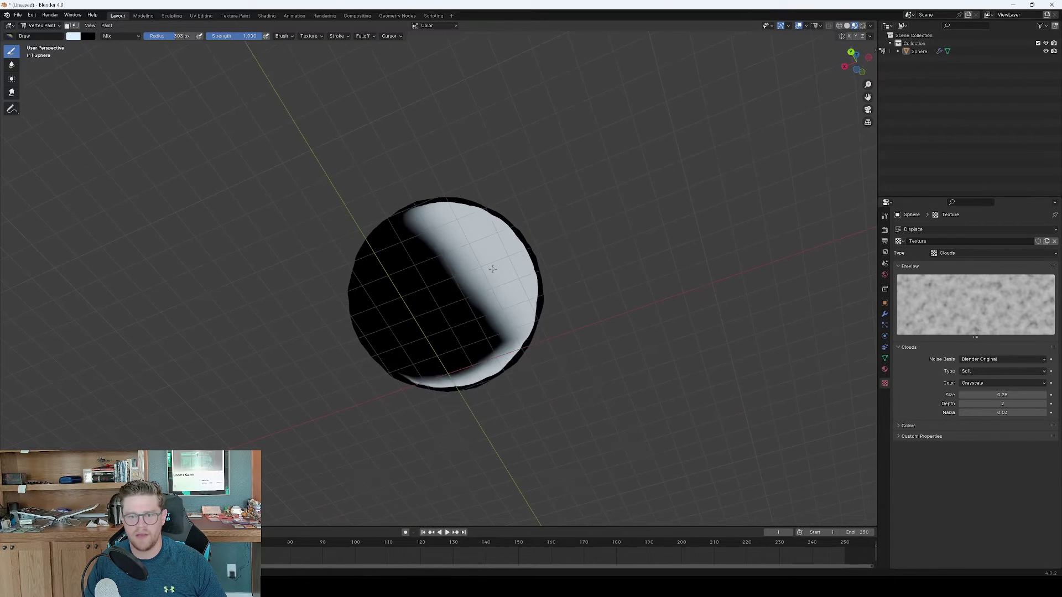
{"action": "mouse_move", "coordinate": [493, 269]}
{"action": "left_mouse_down"}
{"action": "mouse_move", "coordinate": [476, 324]}
{"action": "mouse_move", "coordinate": [412, 312]}
{"action": "mouse_move", "coordinate": [459, 260]}
{"action": "left_mouse_up"}
{"action": "middle_click_drag", "start_coordinate": [459, 260], "coordinate": [442, 249]}
{"action": "mouse_move", "coordinate": [443, 249]}
{"action": "left_mouse_down"}
{"action": "mouse_move", "coordinate": [419, 262]}
{"action": "mouse_move", "coordinate": [410, 221]}
{"action": "left_mouse_up"}
{"action": "middle_click_drag", "start_coordinate": [410, 221], "coordinate": [408, 208]}
{"action": "mouse_move", "coordinate": [408, 208]}
{"action": "left_mouse_down"}
{"action": "mouse_move", "coordinate": [463, 249]}
{"action": "mouse_move", "coordinate": [473, 299]}
{"action": "left_mouse_up"}
{"action": "mouse_move", "coordinate": [473, 299]}
{"action": "middle_mouse_down"}
{"action": "mouse_move", "coordinate": [419, 236]}
{"action": "mouse_move", "coordinate": [442, 244]}
{"action": "middle_mouse_up"}
{"action": "mouse_move", "coordinate": [442, 243]}
{"action": "left_mouse_down"}
{"action": "mouse_move", "coordinate": [472, 210]}
{"action": "mouse_move", "coordinate": [400, 259]}
{"action": "mouse_move", "coordinate": [387, 310]}
{"action": "left_mouse_up"}
{"action": "middle_click_drag", "start_coordinate": [387, 310], "coordinate": [443, 270]}
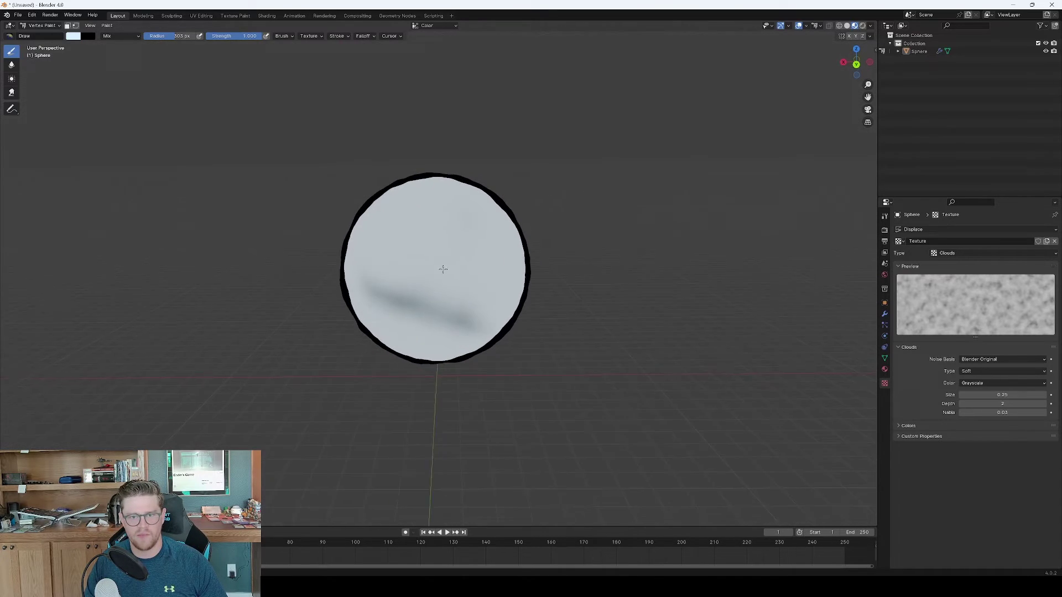
{"action": "left_click_drag", "start_coordinate": [443, 269], "coordinate": [459, 304]}
{"action": "mouse_move", "coordinate": [459, 304]}
{"action": "middle_mouse_down"}
{"action": "mouse_move", "coordinate": [488, 226]}
{"action": "mouse_move", "coordinate": [526, 260]}
{"action": "mouse_move", "coordinate": [652, 288]}
{"action": "mouse_move", "coordinate": [723, 343]}
{"action": "middle_mouse_up"}
{"action": "mouse_move", "coordinate": [622, 303]}
{"action": "middle_mouse_down"}
{"action": "mouse_move", "coordinate": [685, 321]}
{"action": "mouse_move", "coordinate": [553, 238]}
{"action": "middle_mouse_up"}
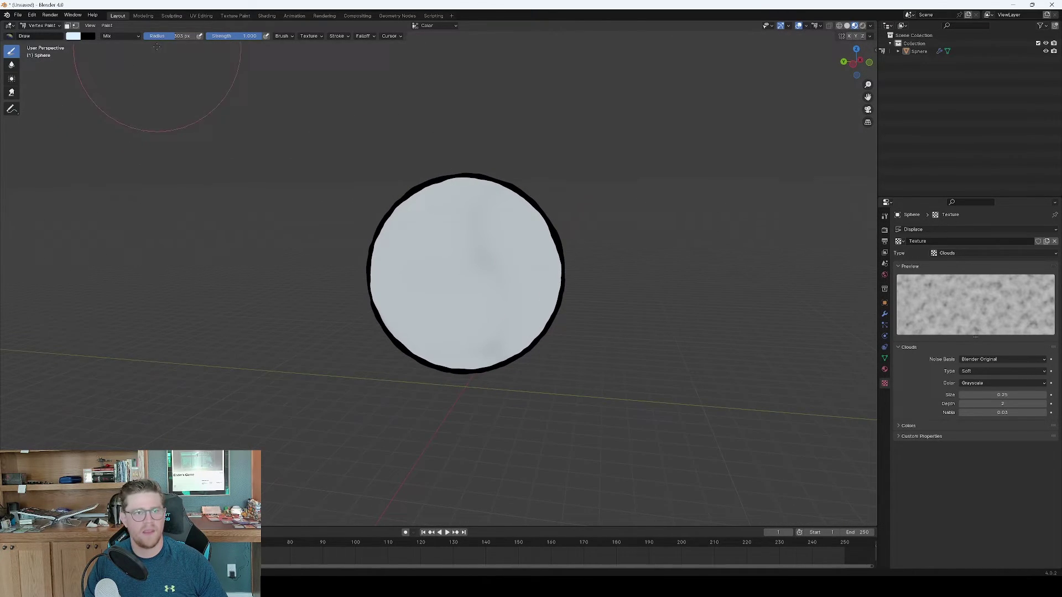
Step: Dab light pink paint onto the sphere's pale surface
{"action": "left_click", "coordinate": [74, 37]}
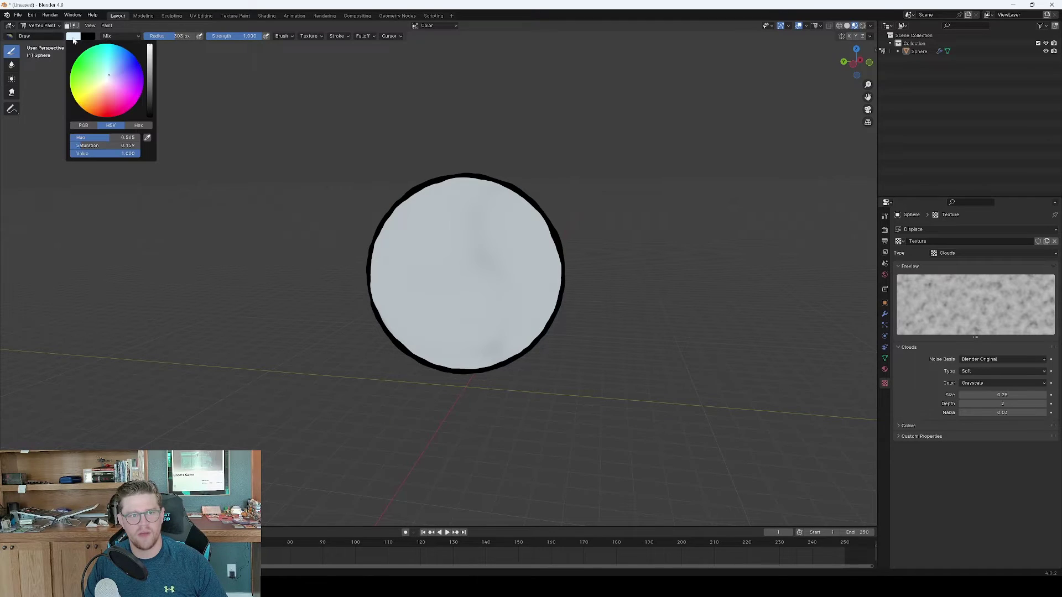
{"action": "left_click", "coordinate": [110, 89]}
{"action": "left_click", "coordinate": [486, 296]}
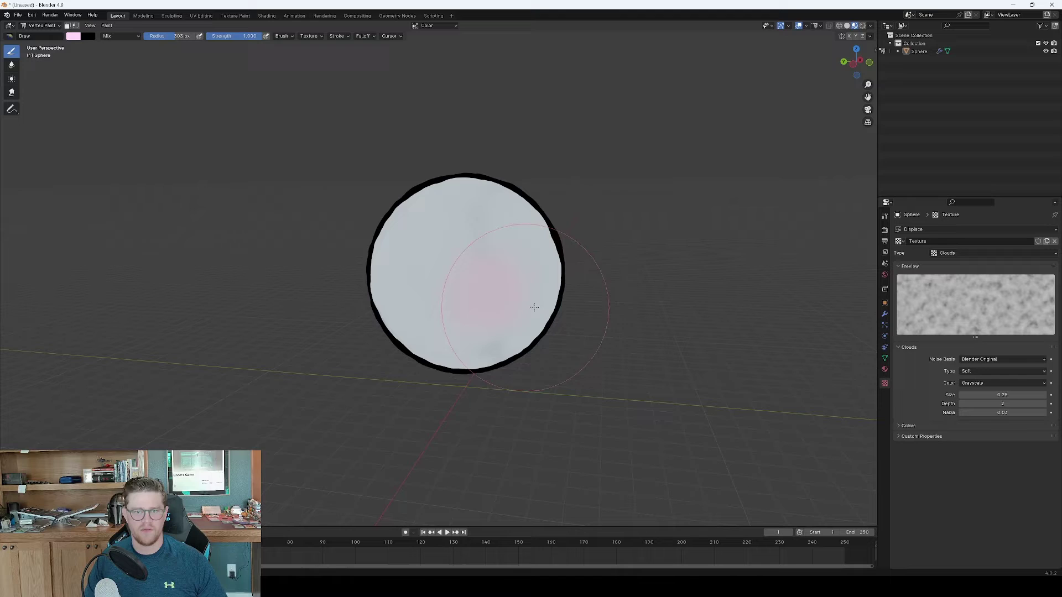
{"action": "middle_click_drag", "start_coordinate": [532, 209], "coordinate": [579, 336]}
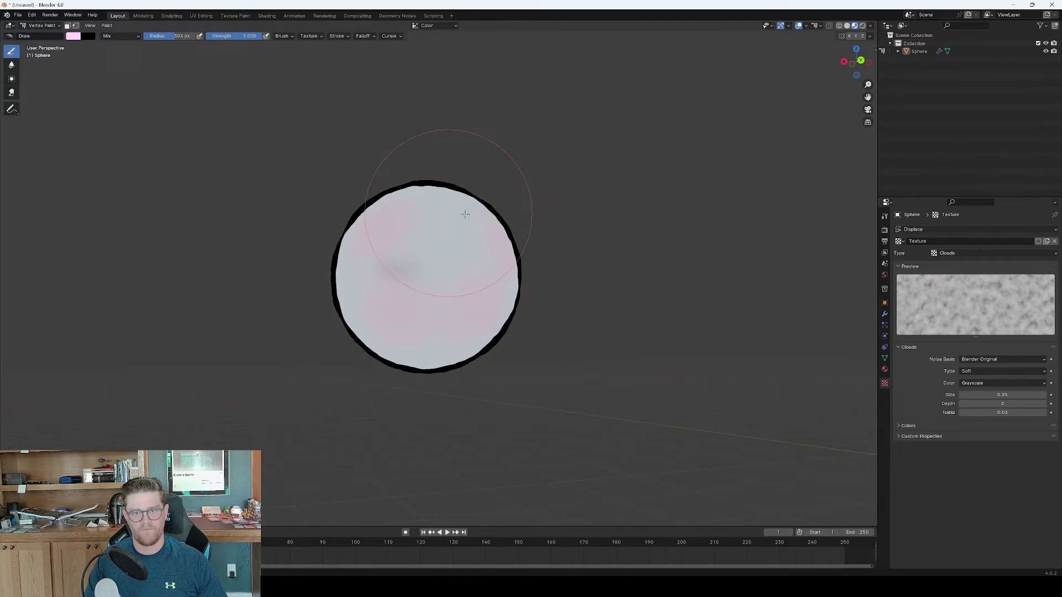
{"action": "middle_click_drag", "start_coordinate": [487, 237], "coordinate": [501, 246]}
Step: Dab peach paint on another side of the sphere, then set the brush colour to light green
{"action": "left_click", "coordinate": [75, 36]}
{"action": "left_click", "coordinate": [103, 90]}
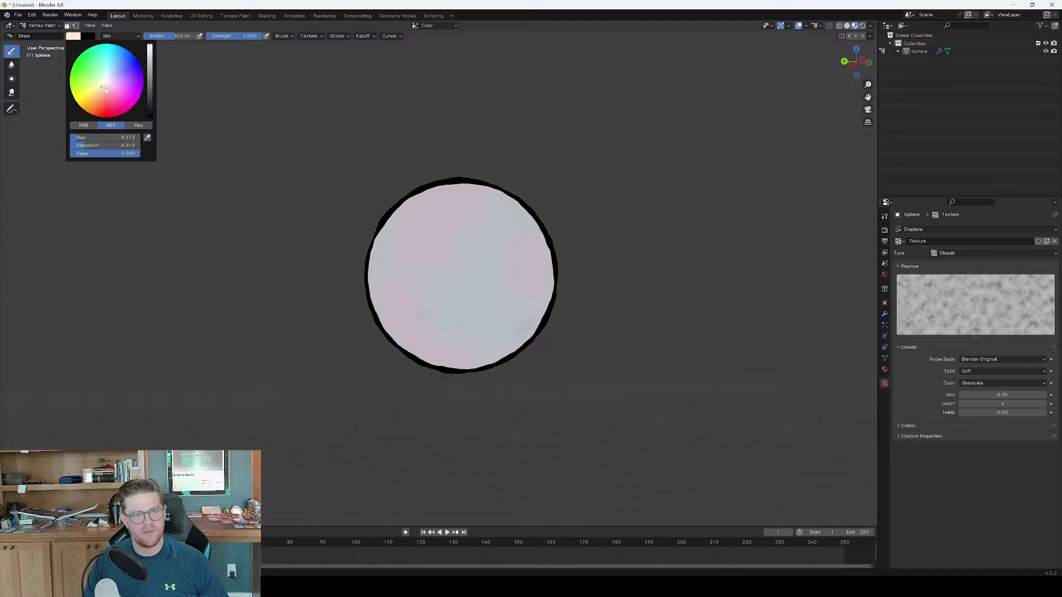
{"action": "middle_click_drag", "start_coordinate": [387, 280], "coordinate": [412, 294]}
{"action": "left_click", "coordinate": [451, 337]}
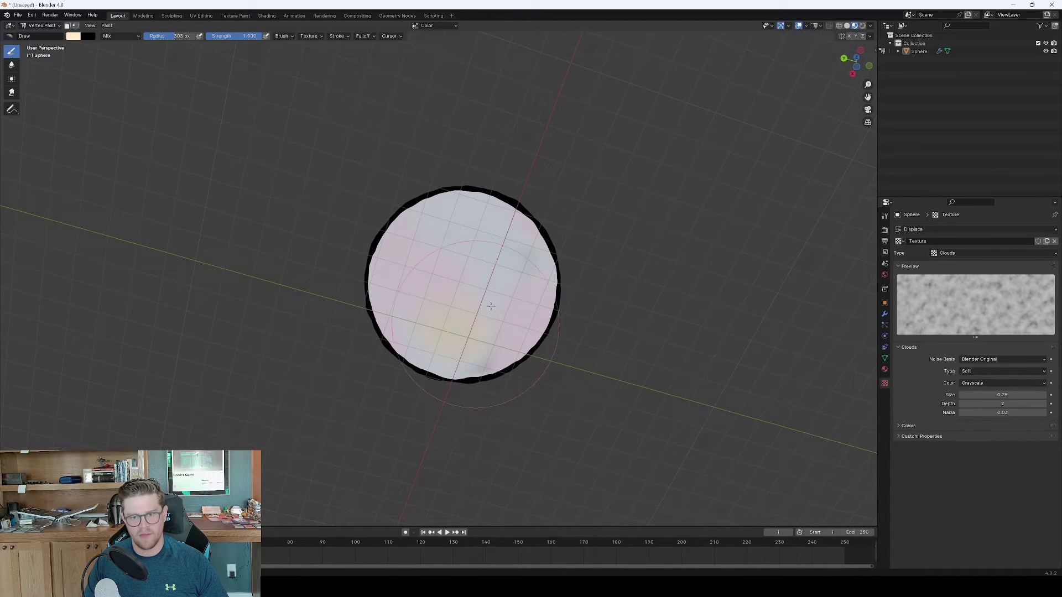
{"action": "middle_click_drag", "start_coordinate": [451, 336], "coordinate": [453, 192]}
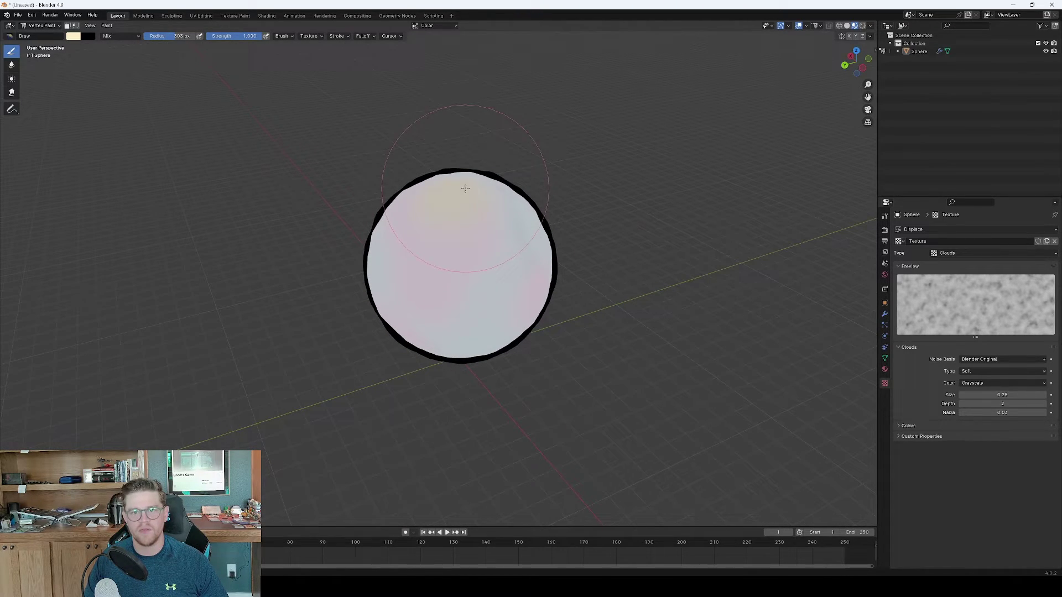
{"action": "mouse_move", "coordinate": [547, 222]}
{"action": "middle_mouse_down"}
{"action": "mouse_move", "coordinate": [481, 282]}
{"action": "mouse_move", "coordinate": [514, 241]}
{"action": "mouse_move", "coordinate": [438, 273]}
{"action": "mouse_move", "coordinate": [415, 260]}
{"action": "middle_mouse_up"}
{"action": "left_click", "coordinate": [72, 37]}
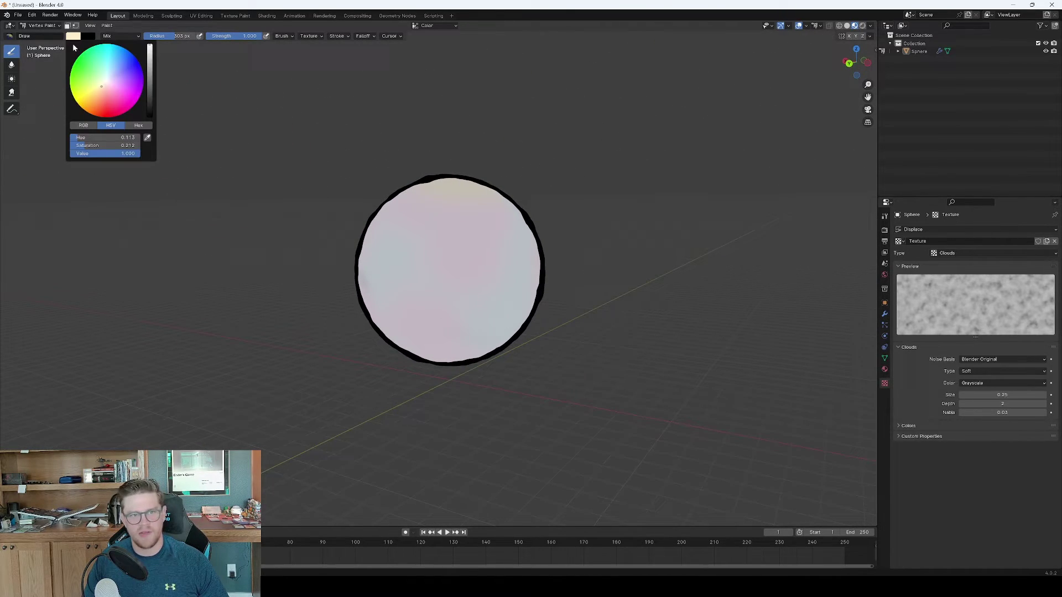
{"action": "left_click", "coordinate": [95, 75]}
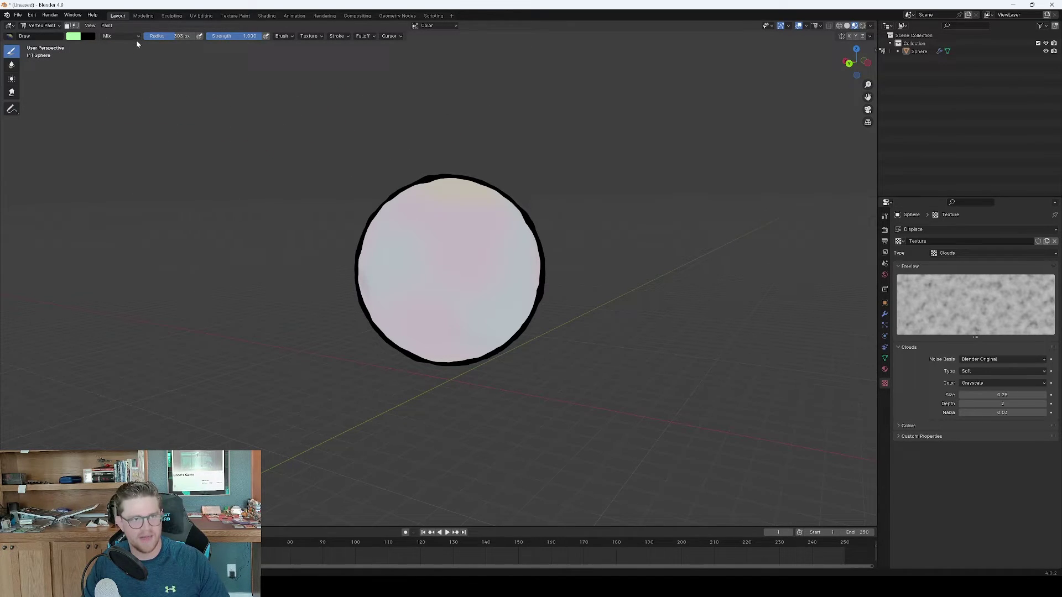
Step: Shrink the brush radius to 22 px and start outlining a green landmass
{"action": "left_click_drag", "start_coordinate": [170, 36], "coordinate": [133, 36]}
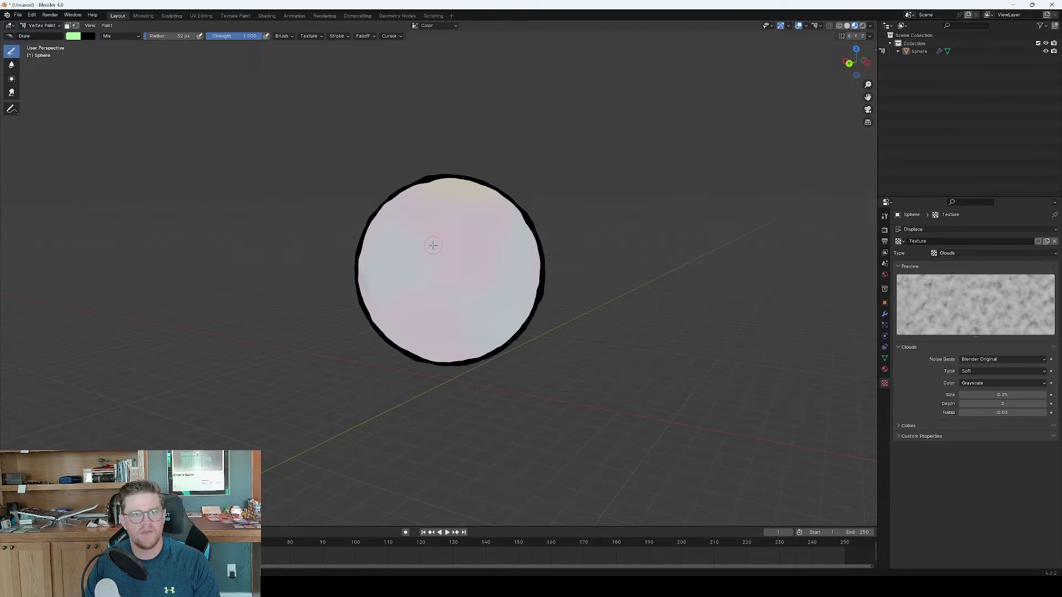
{"action": "key", "text": "f"}
{"action": "left_click", "coordinate": [444, 229]}
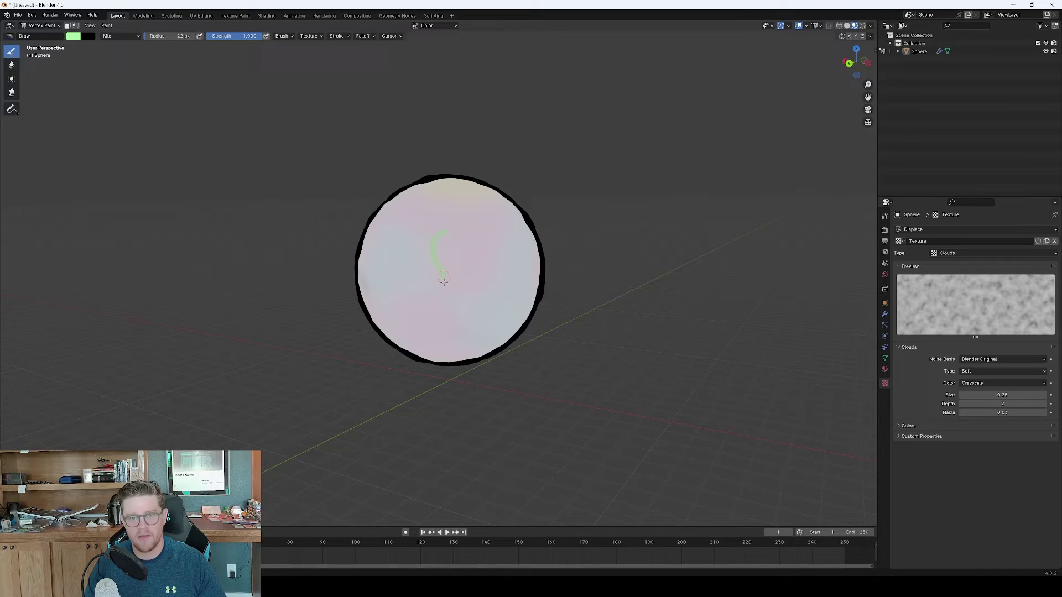
{"action": "mouse_move", "coordinate": [456, 341]}
{"action": "left_mouse_down"}
{"action": "mouse_move", "coordinate": [509, 326]}
{"action": "mouse_move", "coordinate": [509, 293]}
{"action": "mouse_move", "coordinate": [478, 234]}
{"action": "left_mouse_up"}
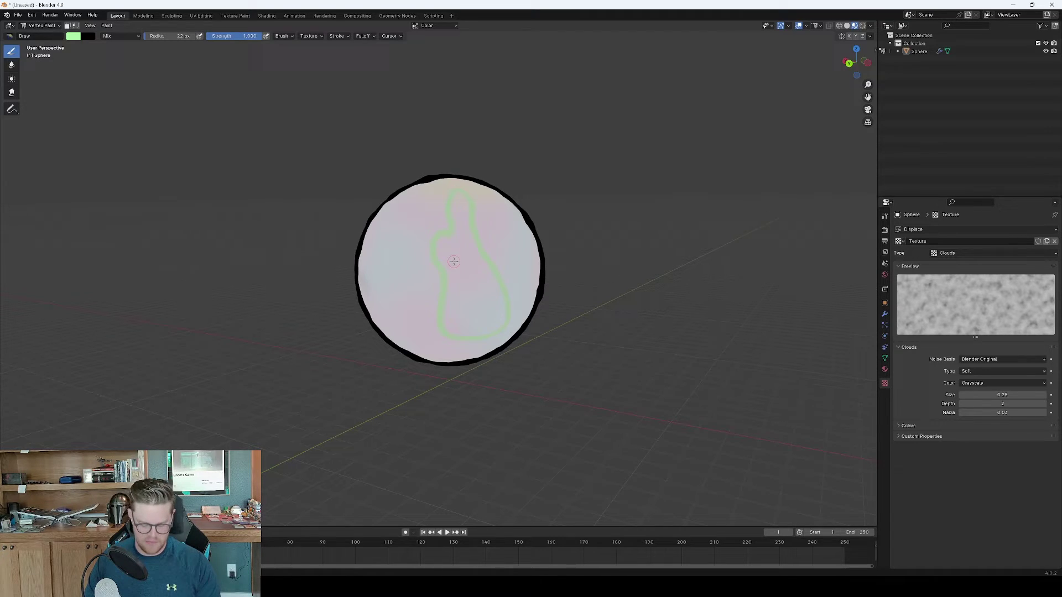
Step: Enlarge the brush to 37 px and fill the landmass solid green down the middle
{"action": "key", "text": "f"}
{"action": "left_click", "coordinate": [444, 242]}
{"action": "mouse_move", "coordinate": [445, 249]}
{"action": "left_mouse_down"}
{"action": "mouse_move", "coordinate": [451, 328]}
{"action": "mouse_move", "coordinate": [478, 334]}
{"action": "mouse_move", "coordinate": [495, 326]}
{"action": "mouse_move", "coordinate": [492, 292]}
{"action": "mouse_move", "coordinate": [461, 209]}
{"action": "mouse_move", "coordinate": [474, 237]}
{"action": "left_mouse_up"}
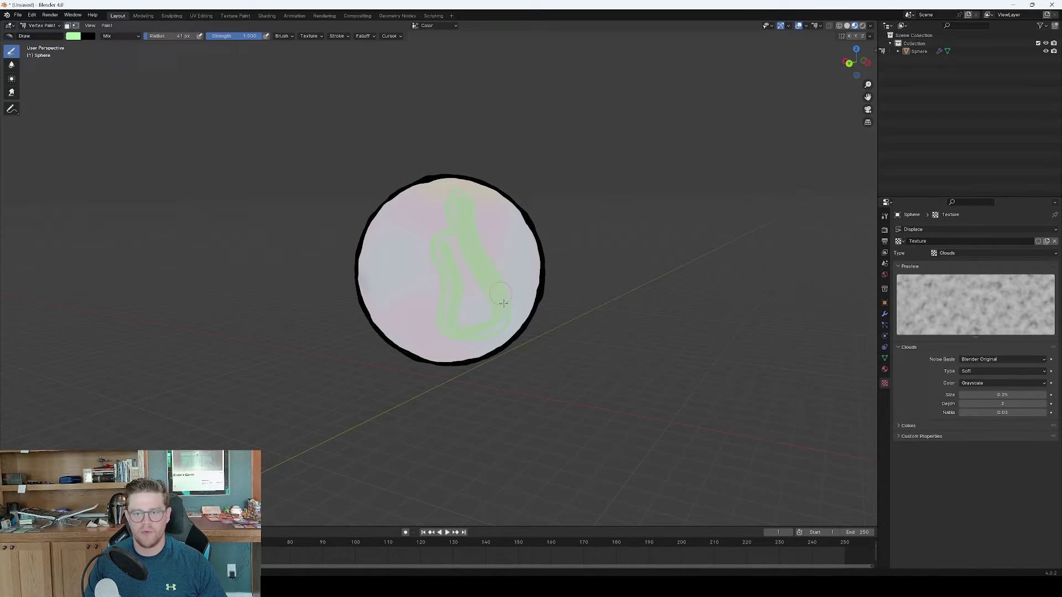
{"action": "mouse_move", "coordinate": [503, 304]}
{"action": "left_mouse_down"}
{"action": "mouse_move", "coordinate": [503, 327]}
{"action": "mouse_move", "coordinate": [471, 338]}
{"action": "mouse_move", "coordinate": [486, 333]}
{"action": "mouse_move", "coordinate": [505, 319]}
{"action": "mouse_move", "coordinate": [446, 324]}
{"action": "mouse_move", "coordinate": [438, 247]}
{"action": "mouse_move", "coordinate": [460, 195]}
{"action": "left_mouse_up"}
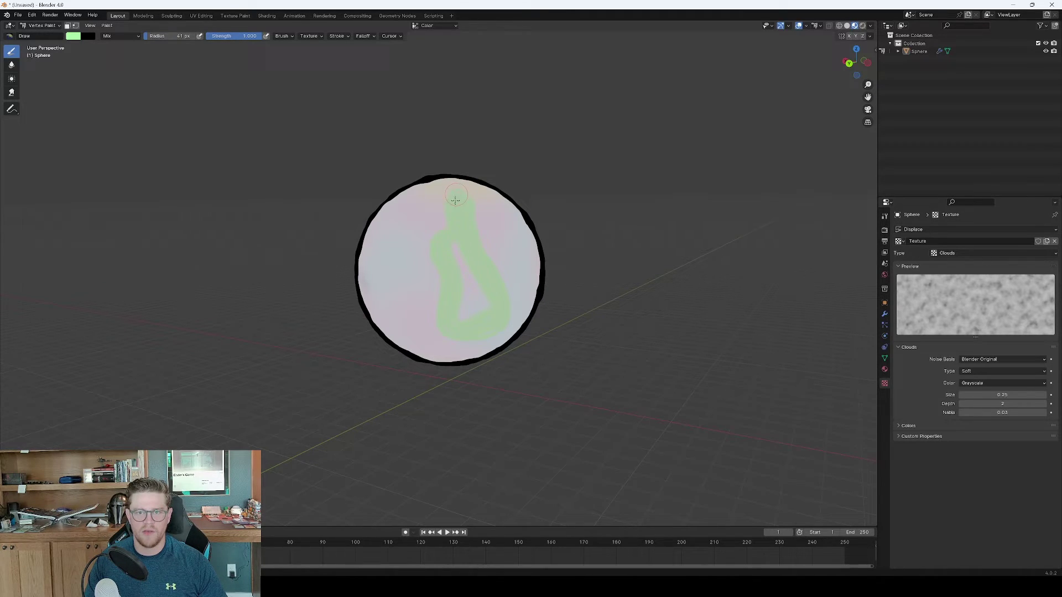
{"action": "left_click_drag", "start_coordinate": [455, 200], "coordinate": [456, 198]}
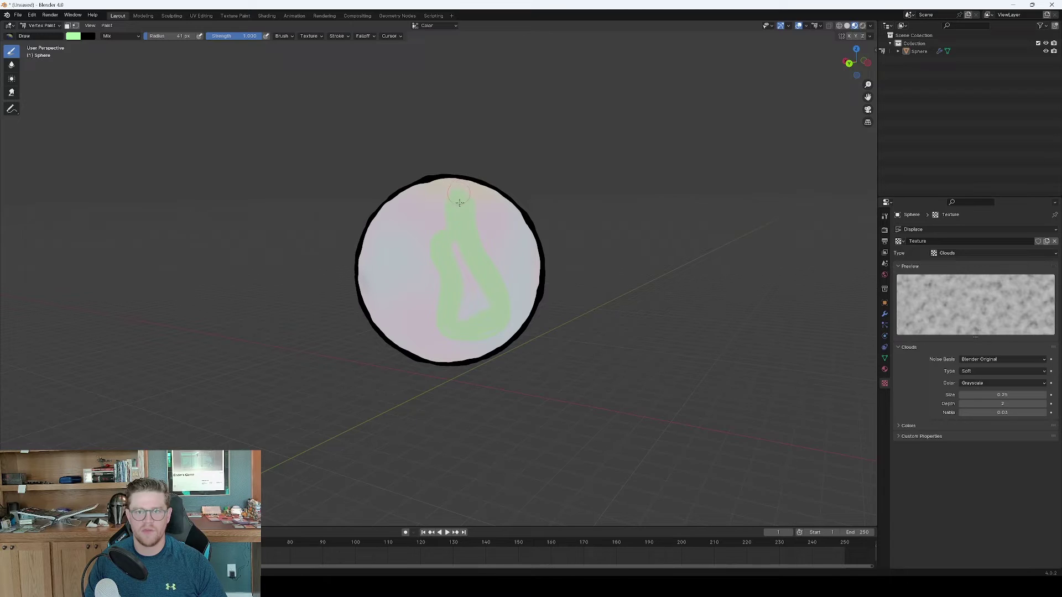
{"action": "mouse_move", "coordinate": [464, 252]}
{"action": "left_mouse_down"}
{"action": "mouse_move", "coordinate": [488, 317]}
{"action": "mouse_move", "coordinate": [462, 321]}
{"action": "mouse_move", "coordinate": [471, 272]}
{"action": "mouse_move", "coordinate": [484, 299]}
{"action": "left_mouse_up"}
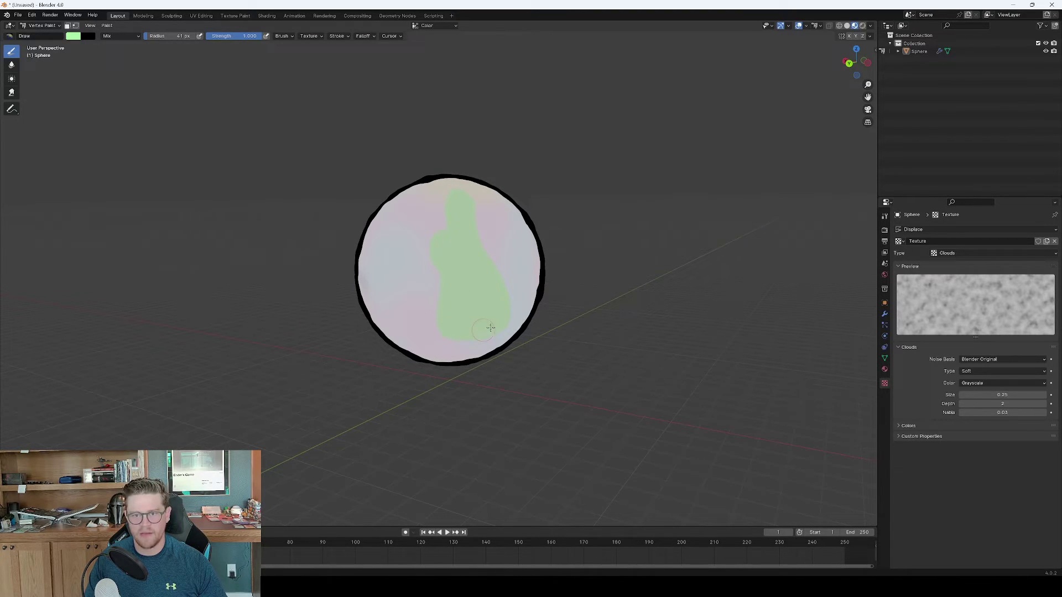
Step: Blur the lower-right edge of the central green landmass
{"action": "left_click", "coordinate": [12, 66]}
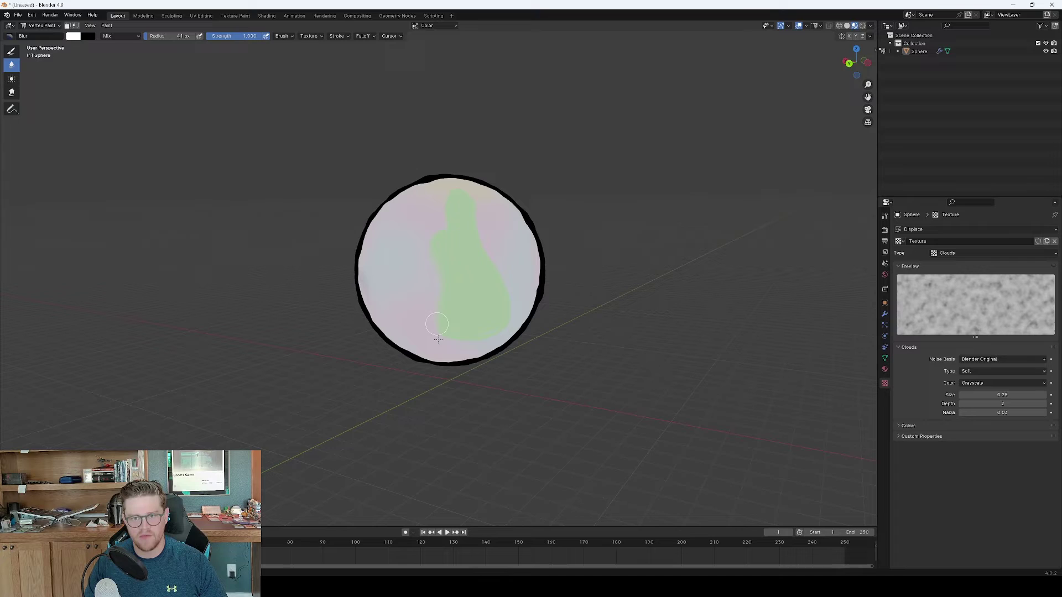
{"action": "mouse_move", "coordinate": [484, 344]}
{"action": "left_mouse_down"}
{"action": "mouse_move", "coordinate": [512, 328]}
{"action": "mouse_move", "coordinate": [511, 311]}
{"action": "mouse_move", "coordinate": [471, 194]}
{"action": "mouse_move", "coordinate": [437, 194]}
{"action": "mouse_move", "coordinate": [436, 229]}
{"action": "left_mouse_up"}
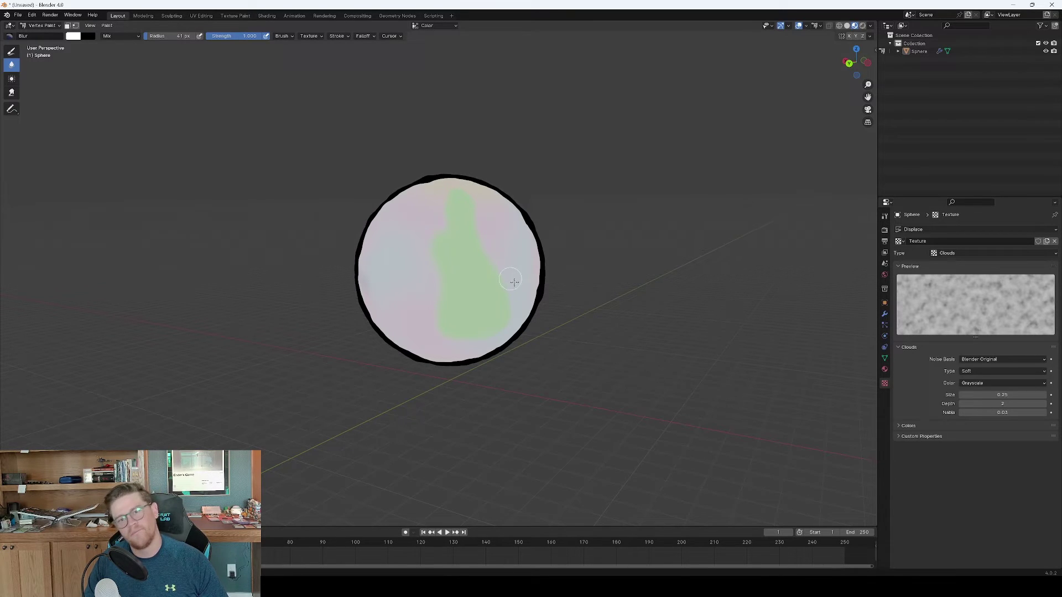
{"action": "middle_click_drag", "start_coordinate": [509, 280], "coordinate": [479, 263]}
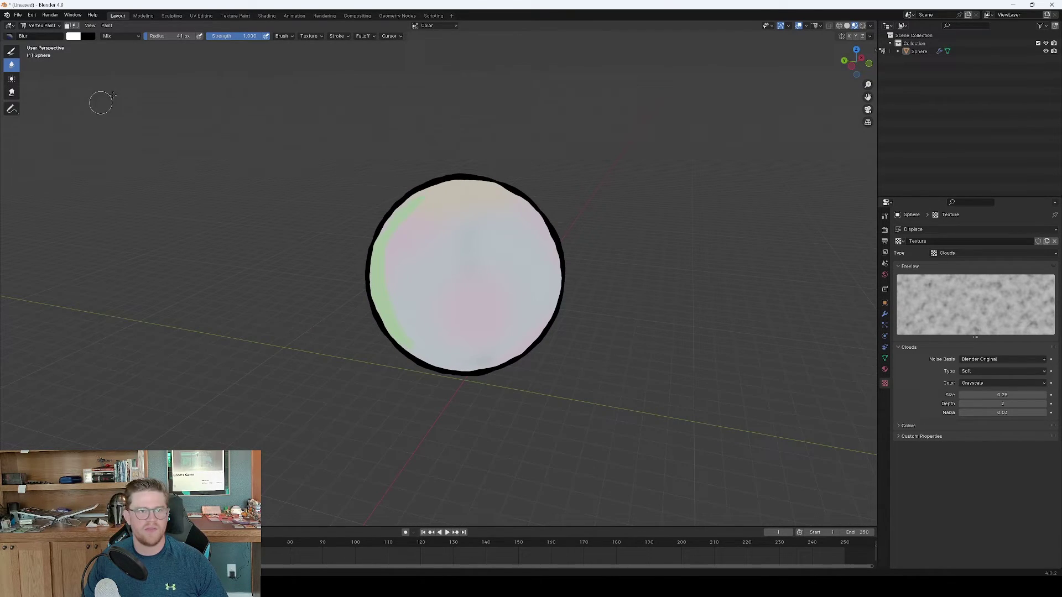
Step: Paint more green patches with a larger brush on other sides of the sphere
{"action": "left_click", "coordinate": [12, 52]}
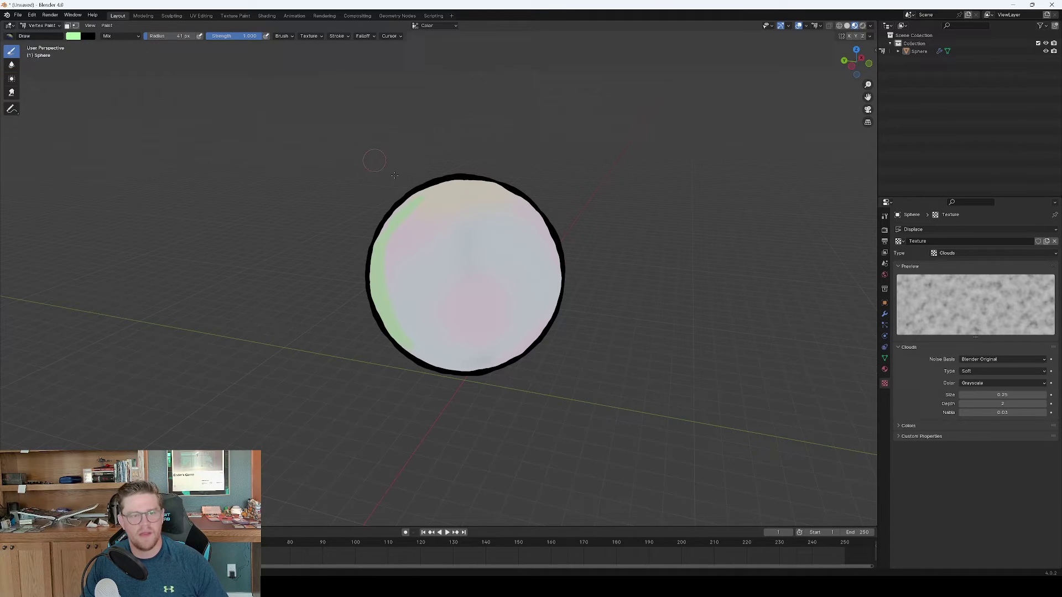
{"action": "key", "text": "f"}
{"action": "mouse_move", "coordinate": [513, 261]}
{"action": "left_mouse_down"}
{"action": "mouse_move", "coordinate": [500, 249]}
{"action": "mouse_move", "coordinate": [469, 254]}
{"action": "left_mouse_up"}
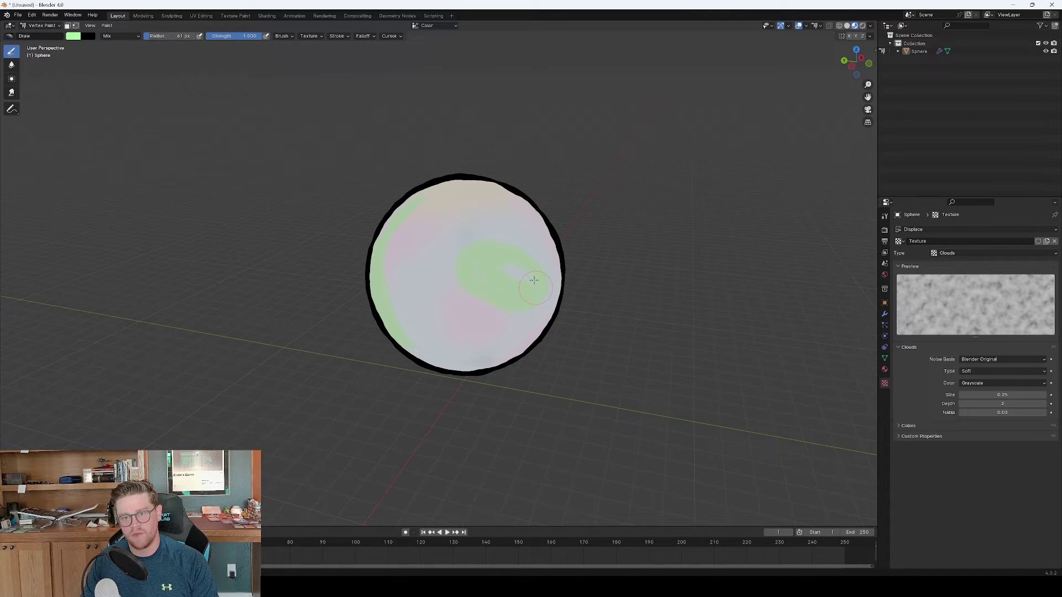
{"action": "left_click_drag", "start_coordinate": [534, 280], "coordinate": [507, 267]}
{"action": "middle_click_drag", "start_coordinate": [482, 271], "coordinate": [481, 247]}
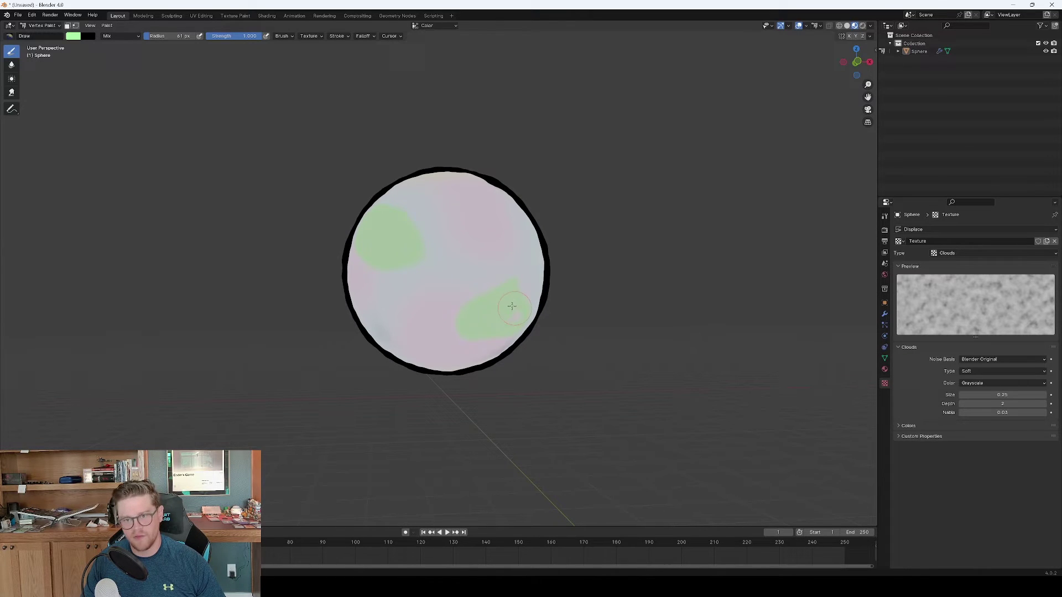
{"action": "middle_click_drag", "start_coordinate": [520, 317], "coordinate": [440, 288]}
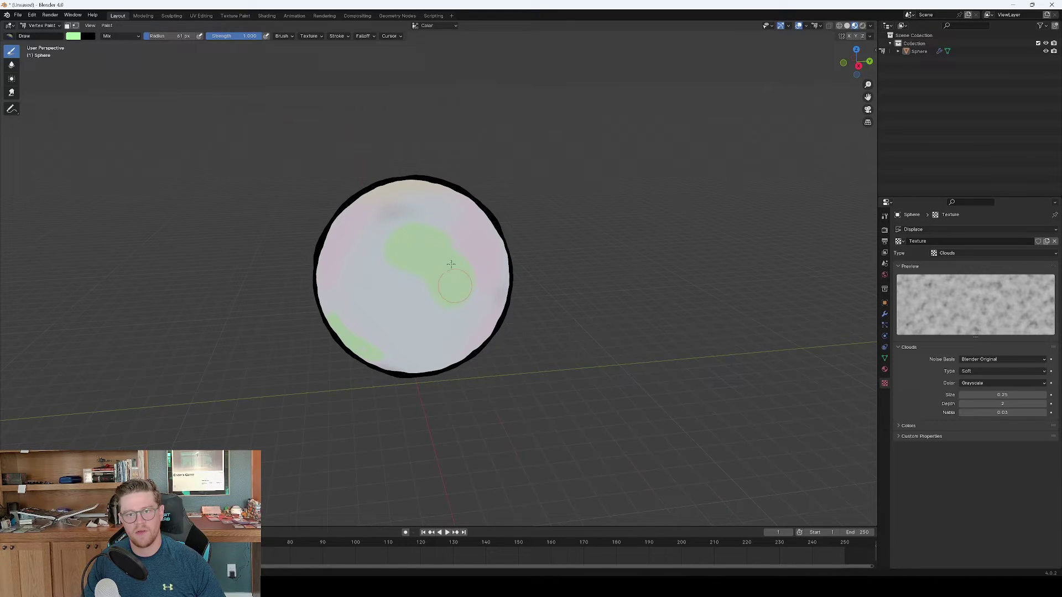
{"action": "middle_click_drag", "start_coordinate": [437, 238], "coordinate": [463, 233]}
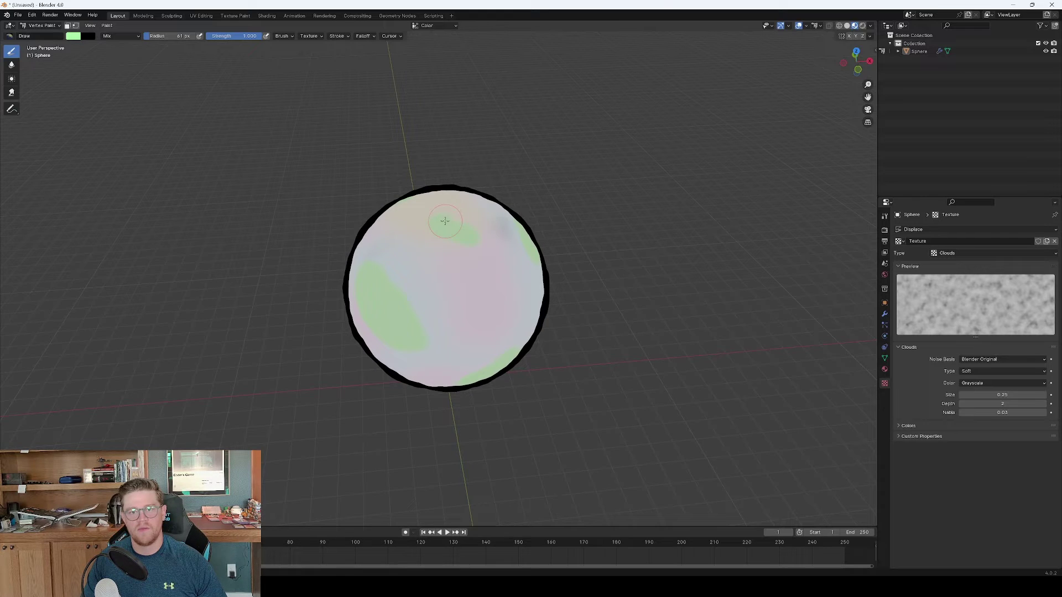
{"action": "middle_click_drag", "start_coordinate": [456, 224], "coordinate": [511, 294]}
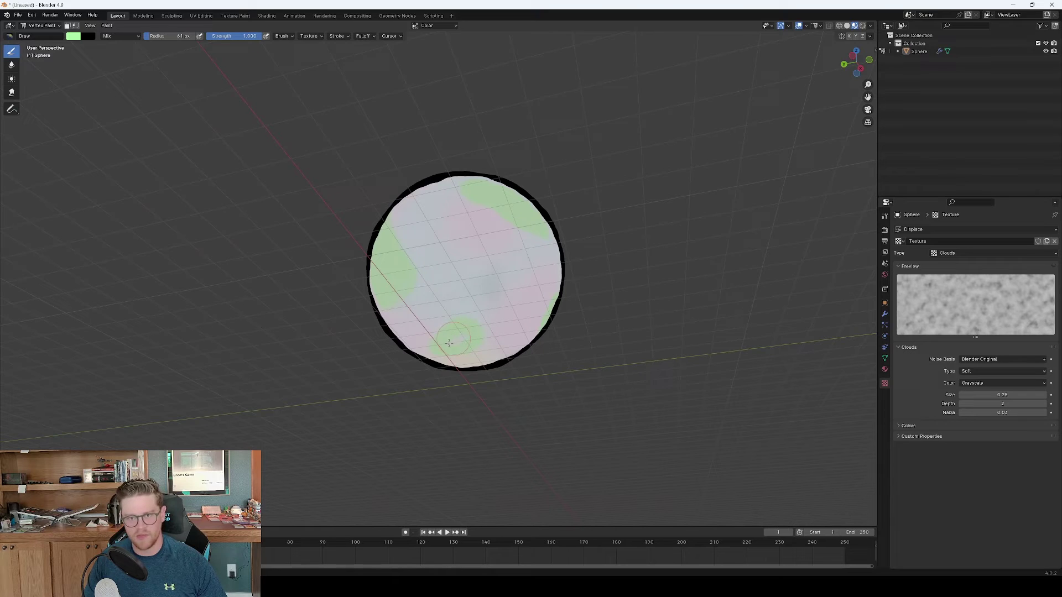
{"action": "middle_click_drag", "start_coordinate": [455, 342], "coordinate": [476, 260]}
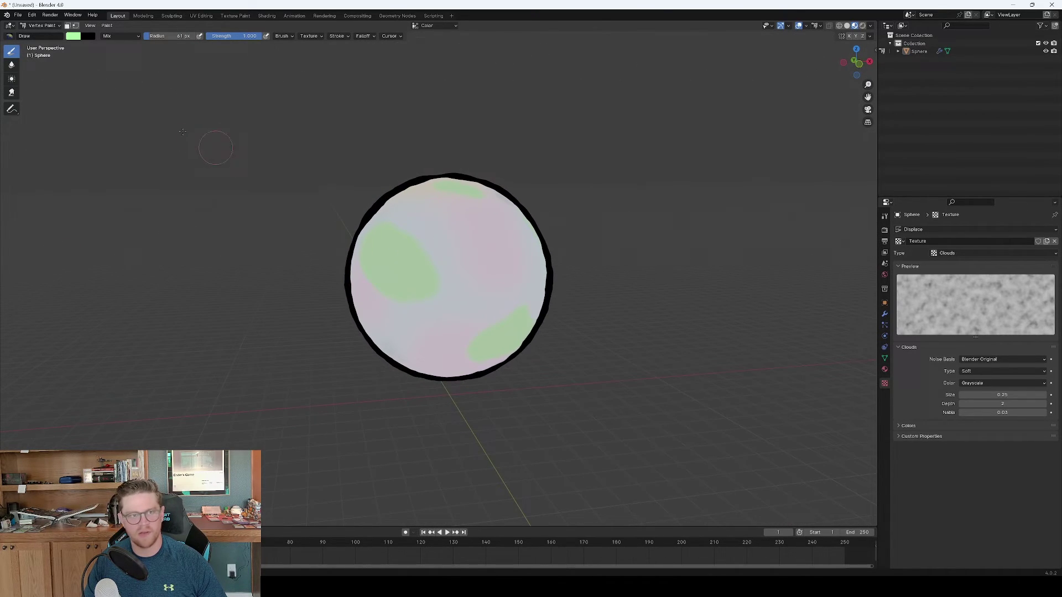
Step: Blur the lower and upper edges of the green patches into the pale surface
{"action": "left_click", "coordinate": [12, 64]}
{"action": "middle_click_drag", "start_coordinate": [387, 233], "coordinate": [432, 212]}
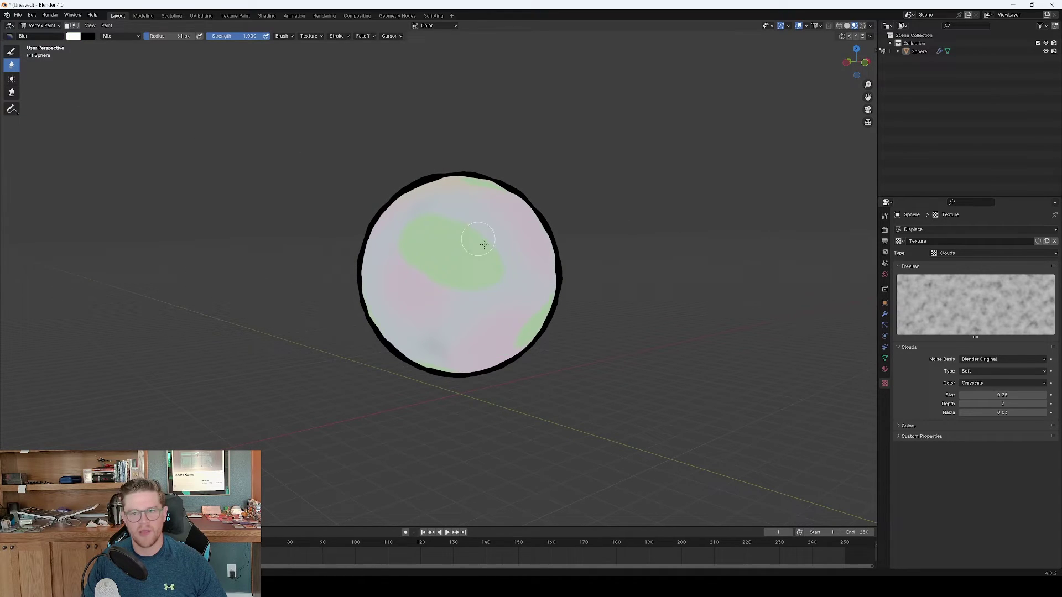
{"action": "left_click_drag", "start_coordinate": [492, 282], "coordinate": [440, 285]}
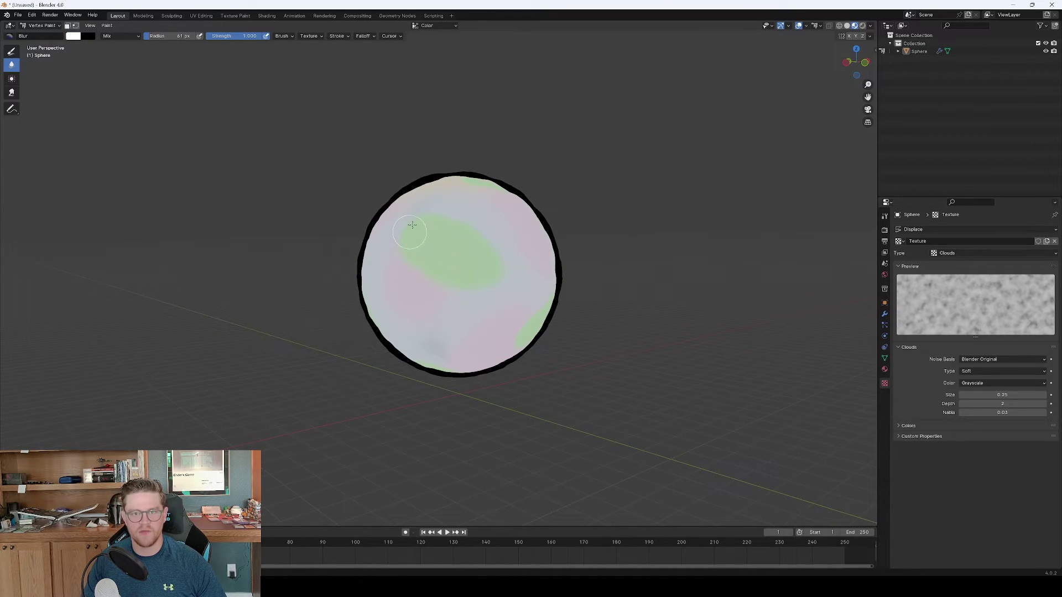
{"action": "middle_click_drag", "start_coordinate": [472, 286], "coordinate": [449, 244]}
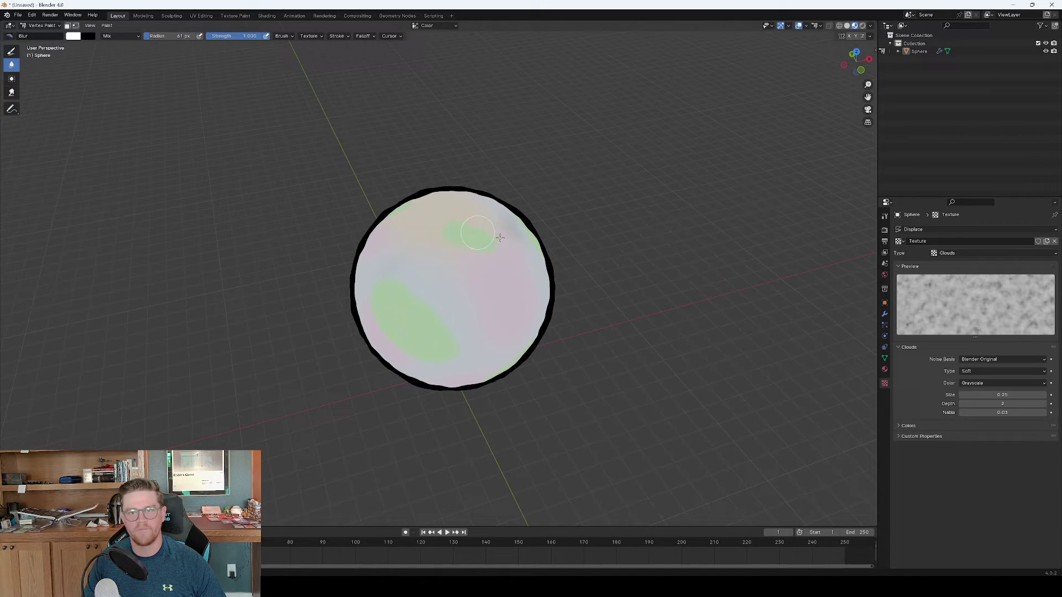
{"action": "middle_click_drag", "start_coordinate": [483, 235], "coordinate": [455, 307]}
{"action": "middle_click_drag", "start_coordinate": [443, 228], "coordinate": [551, 202]}
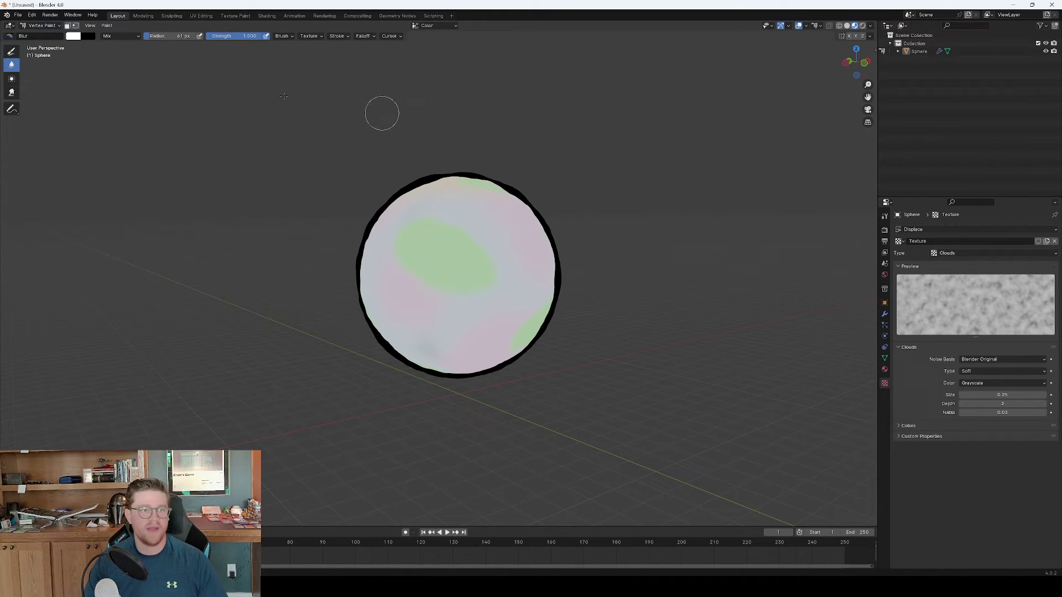
Step: Return to Object Mode and add a Blank Grease Pencil object
{"action": "left_click", "coordinate": [56, 26]}
{"action": "left_click", "coordinate": [45, 35]}
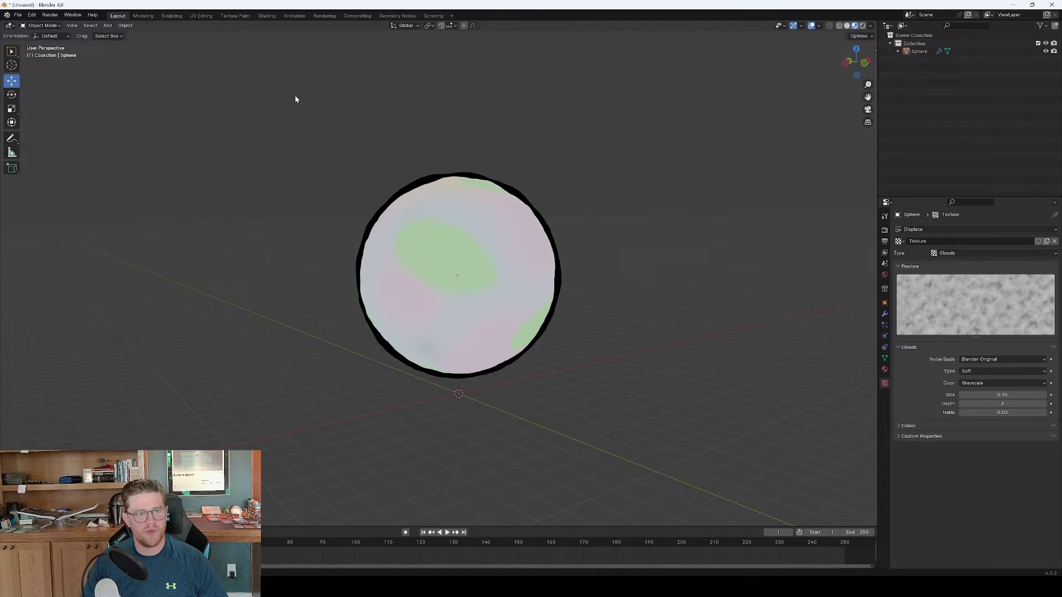
{"action": "left_click", "coordinate": [109, 26]}
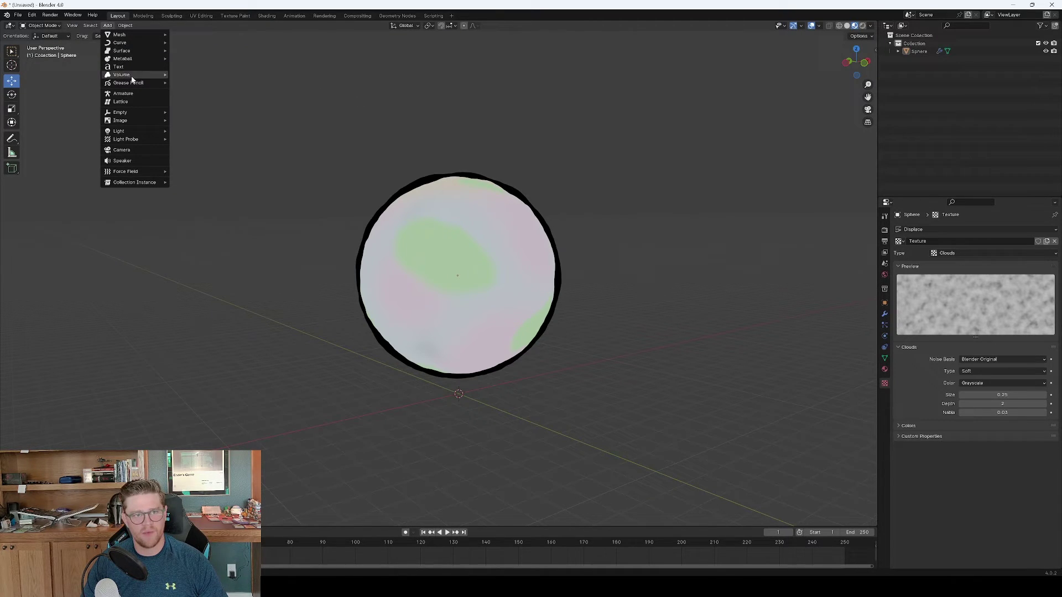
{"action": "mouse_move", "coordinate": [141, 83]}
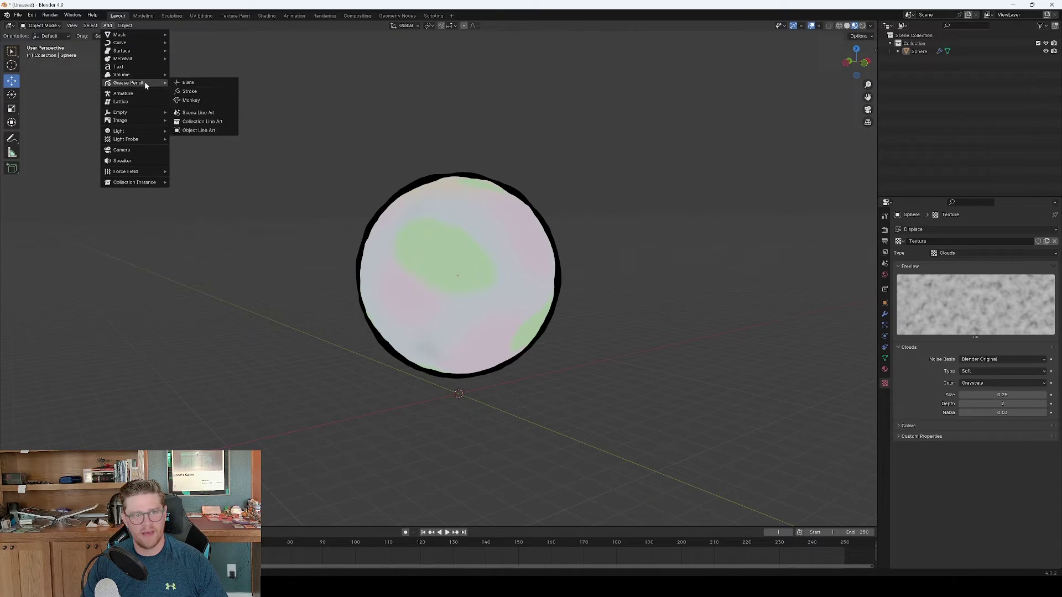
{"action": "left_click", "coordinate": [199, 83]}
Step: Switch the Grease Pencil object into Draw Mode
{"action": "middle_click_drag", "start_coordinate": [435, 155], "coordinate": [581, 169]}
{"action": "left_click", "coordinate": [56, 26]}
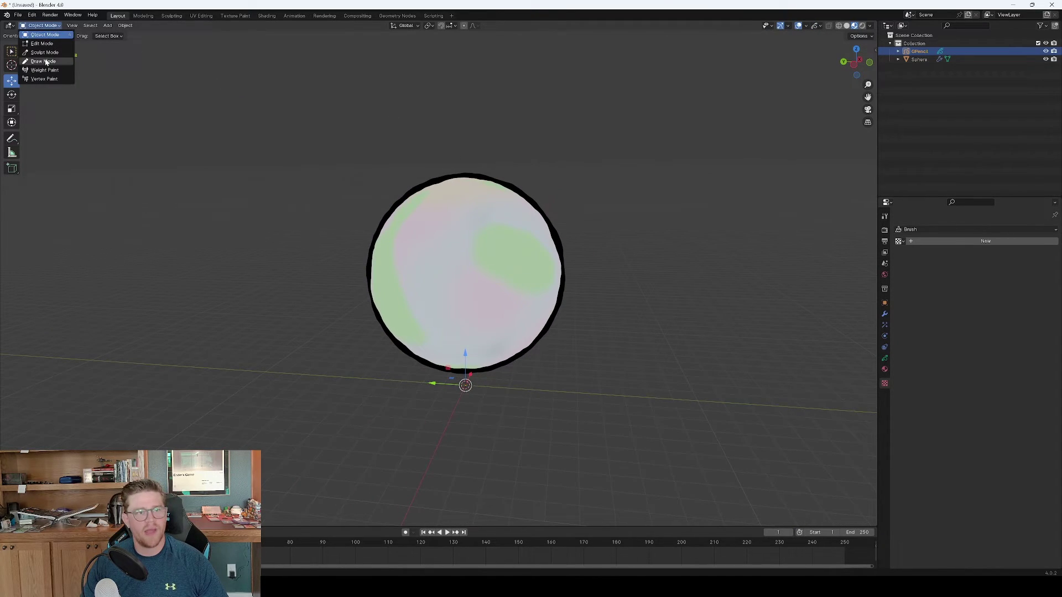
{"action": "left_click", "coordinate": [45, 61]}
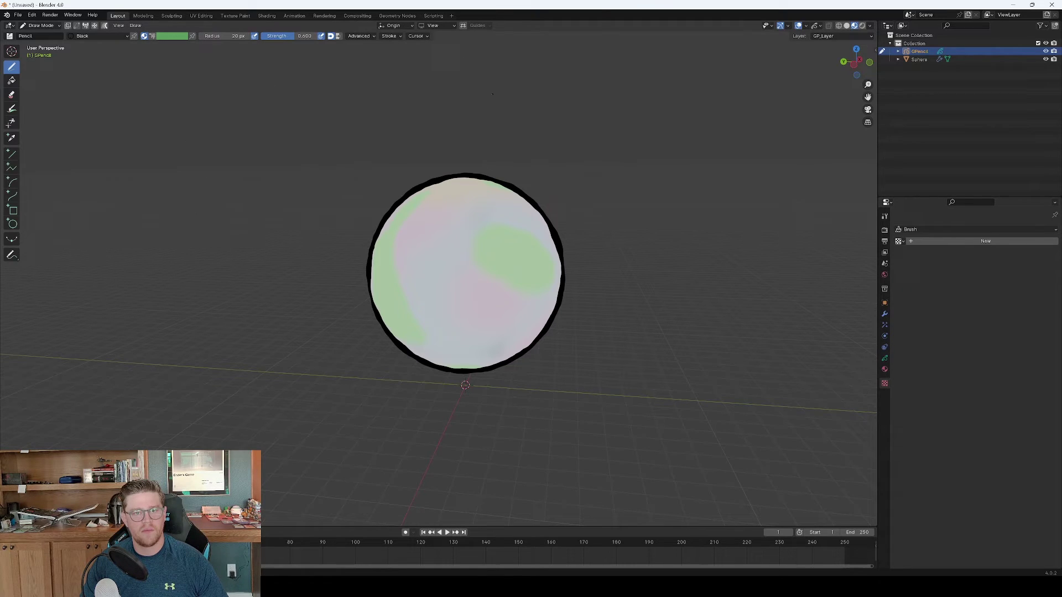
Step: Make pencil strokes use vertex colour and set that colour to black
{"action": "middle_click_drag", "start_coordinate": [278, 109], "coordinate": [193, 87]}
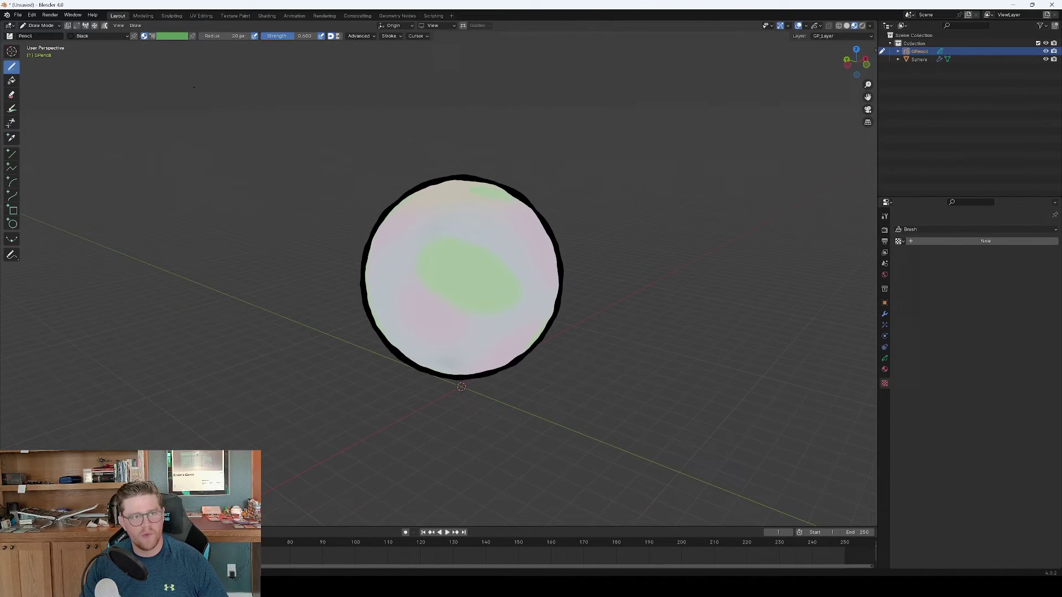
{"action": "scroll", "coordinate": [386, 178], "scroll_direction": "up", "scroll_amount": 3}
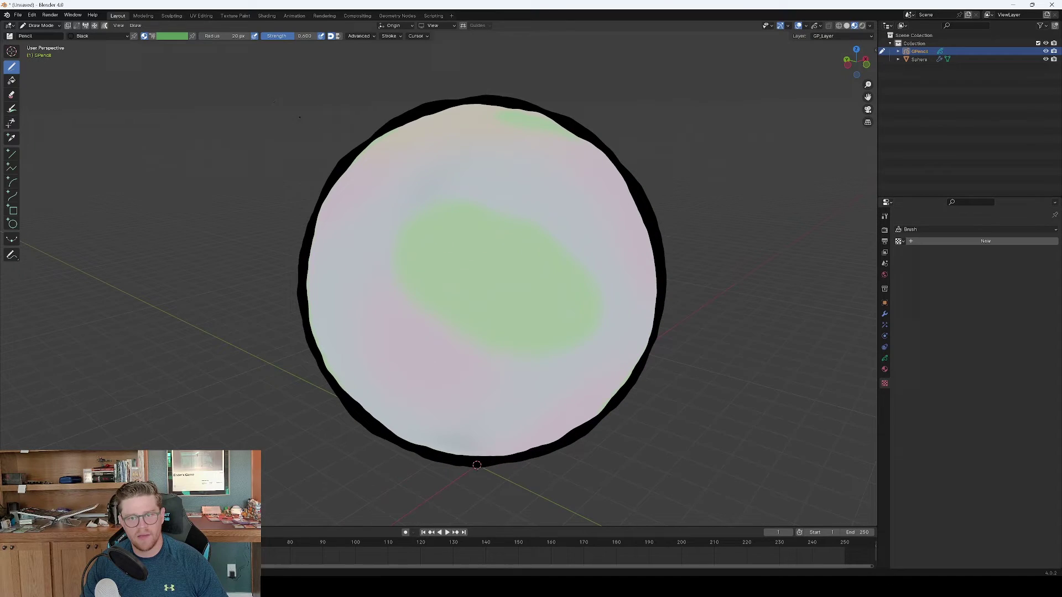
{"action": "left_click", "coordinate": [152, 37]}
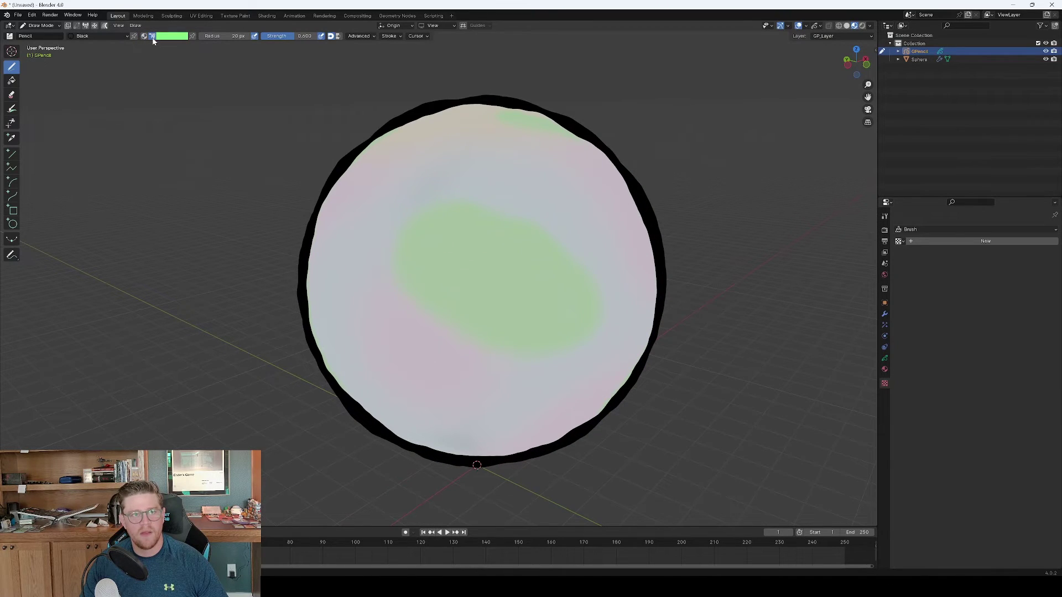
{"action": "left_click", "coordinate": [183, 38]}
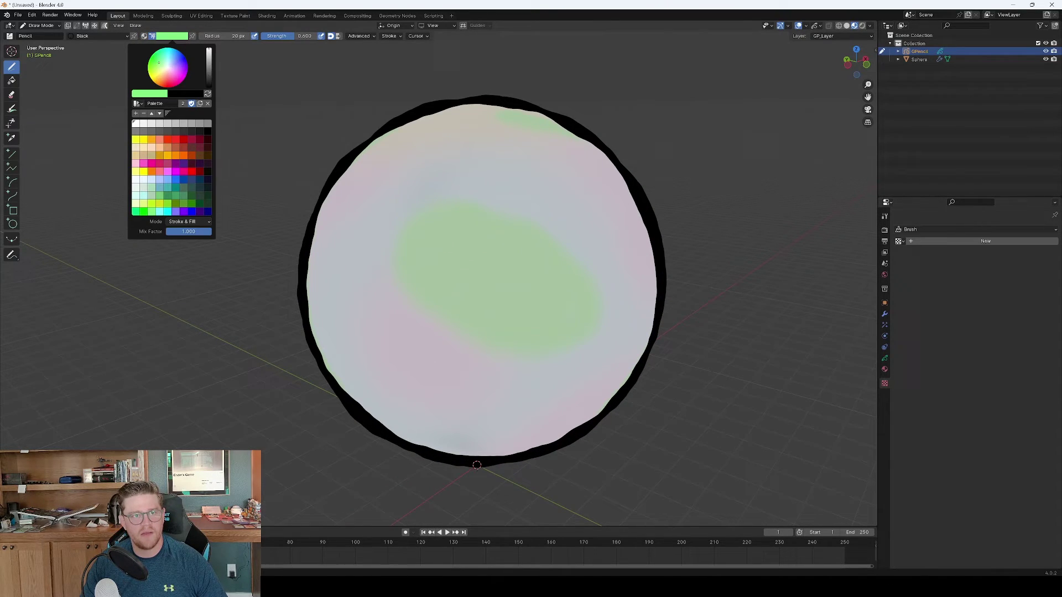
{"action": "left_click_drag", "start_coordinate": [208, 50], "coordinate": [224, 89]}
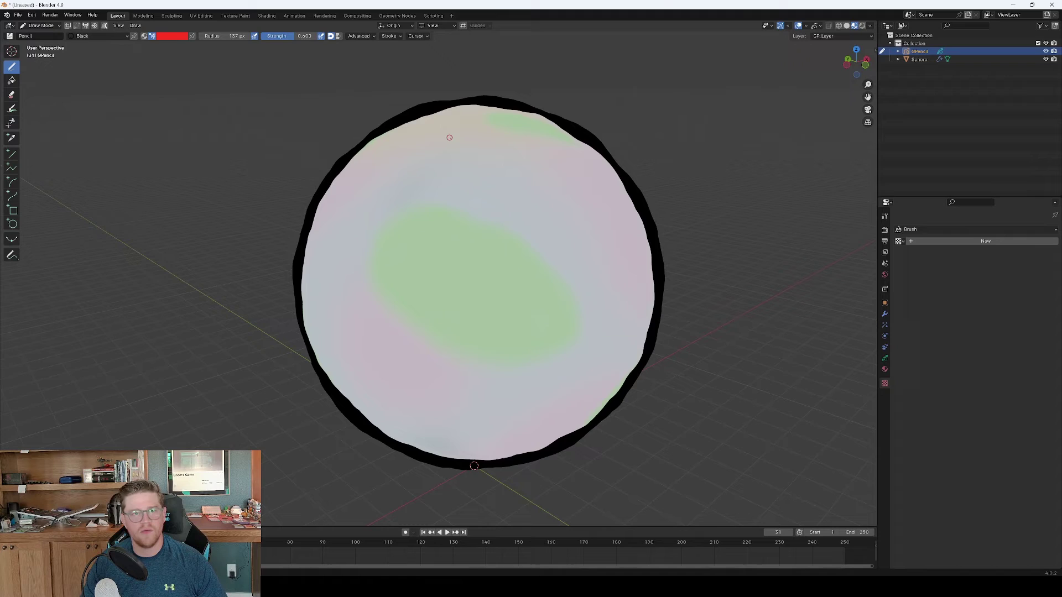
Step: Set Stroke Placement to Surface with a 0.01 offset
{"action": "scroll", "coordinate": [449, 137], "scroll_direction": "up", "scroll_amount": 2}
{"action": "scroll", "coordinate": [440, 128], "scroll_direction": "down", "scroll_amount": 4}
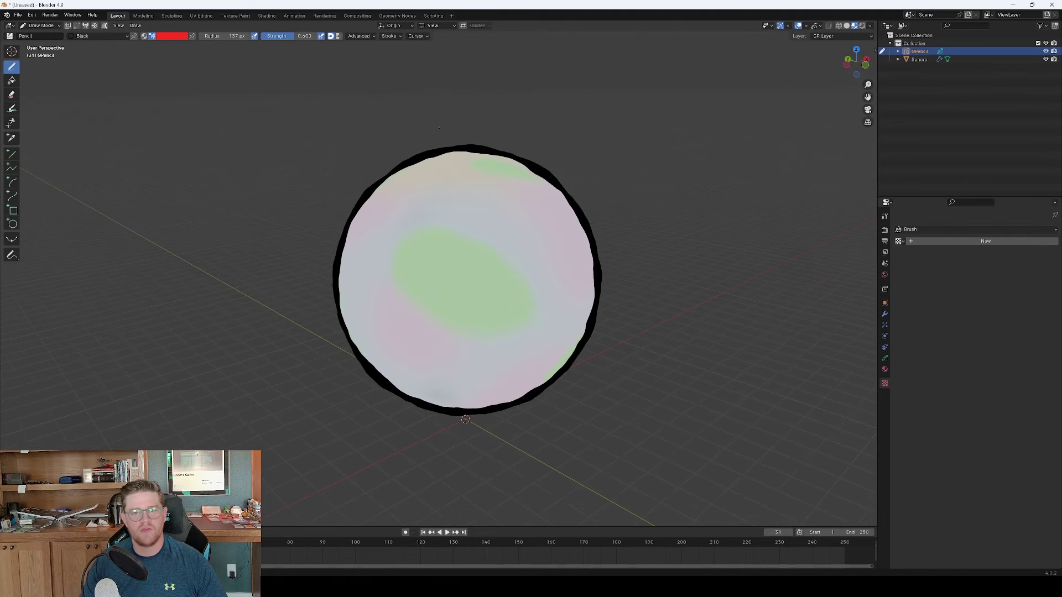
{"action": "left_click", "coordinate": [409, 28]}
{"action": "left_click", "coordinate": [394, 66]}
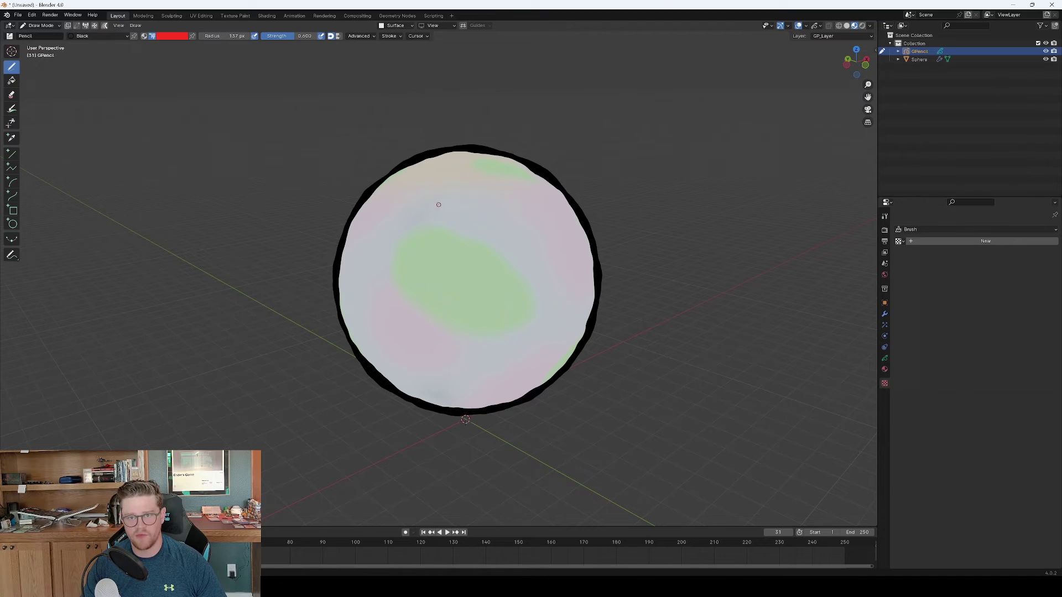
{"action": "left_click", "coordinate": [412, 28]}
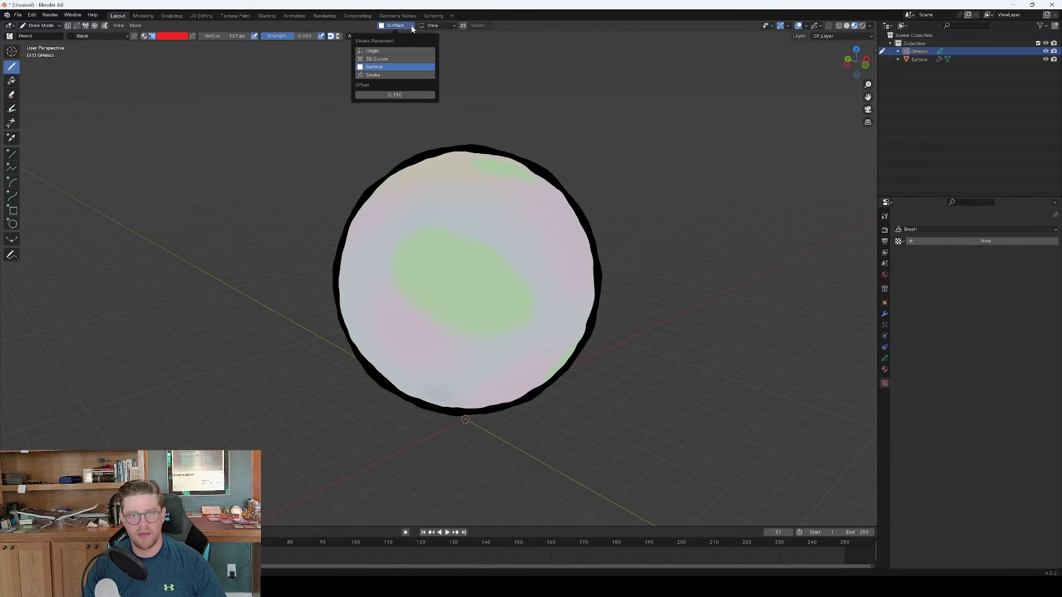
{"action": "left_click", "coordinate": [398, 95]}
{"action": "key", "text": "BackSpace"}
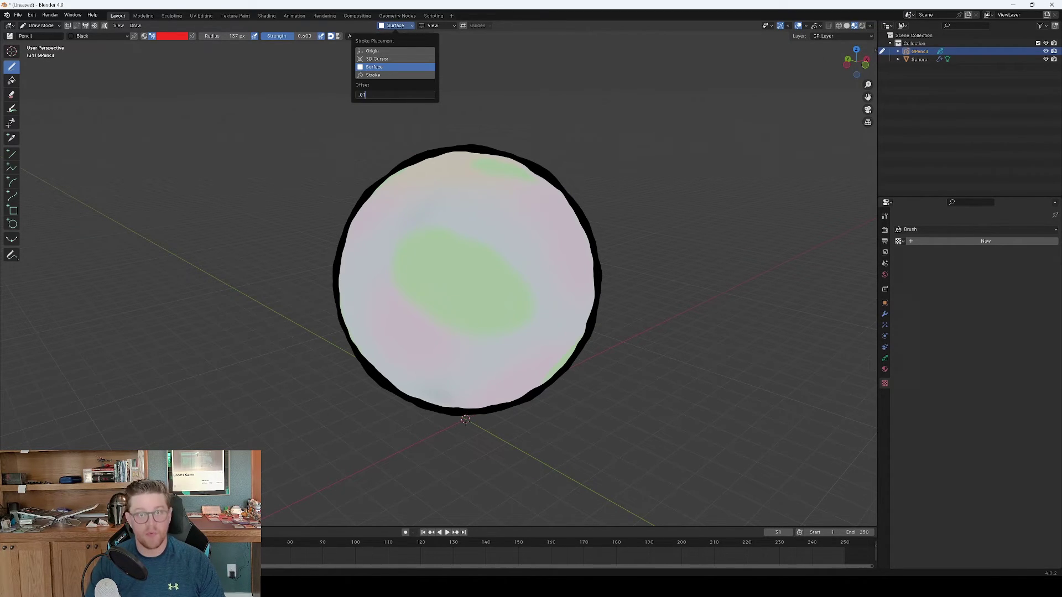
{"action": "key", "text": "Return"}
{"action": "left_click", "coordinate": [180, 35]}
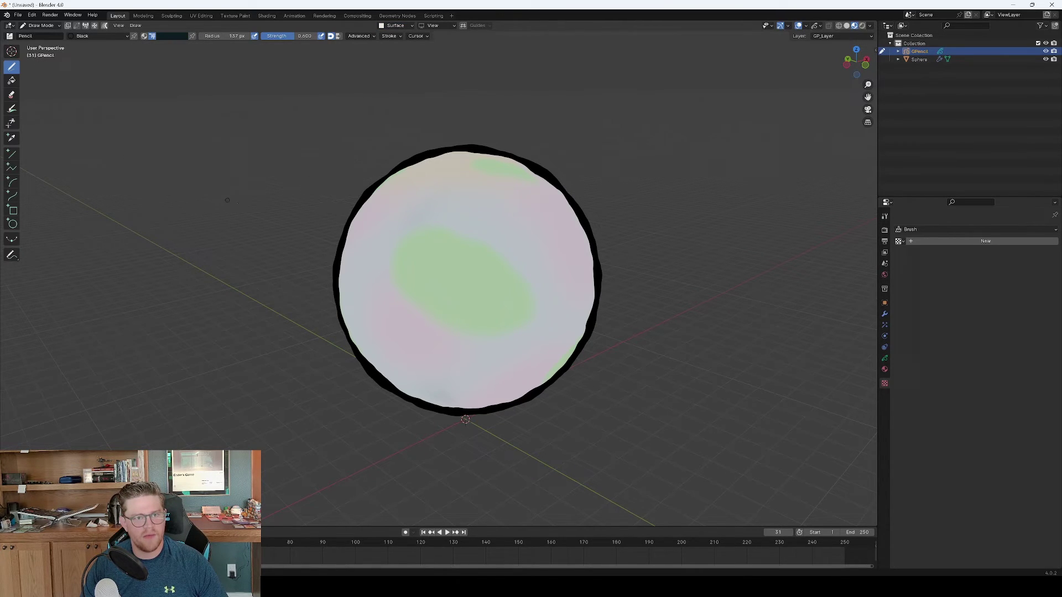
Step: Outline the central, lower and top green patches in black at pencil strength 1.000
{"action": "left_click_drag", "start_coordinate": [474, 240], "coordinate": [453, 233]}
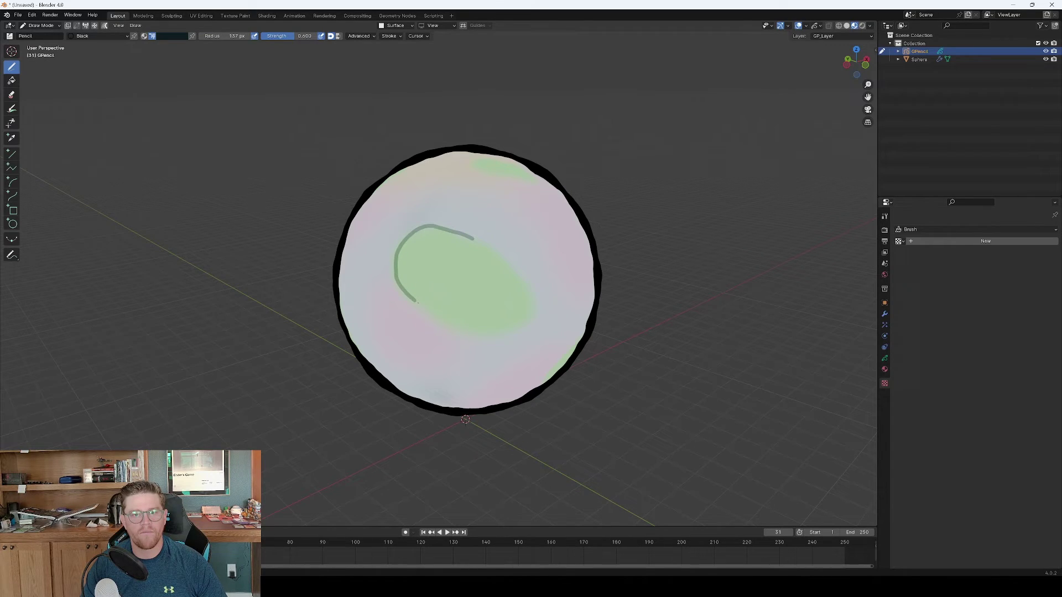
{"action": "left_click_drag", "start_coordinate": [416, 302], "coordinate": [482, 330]}
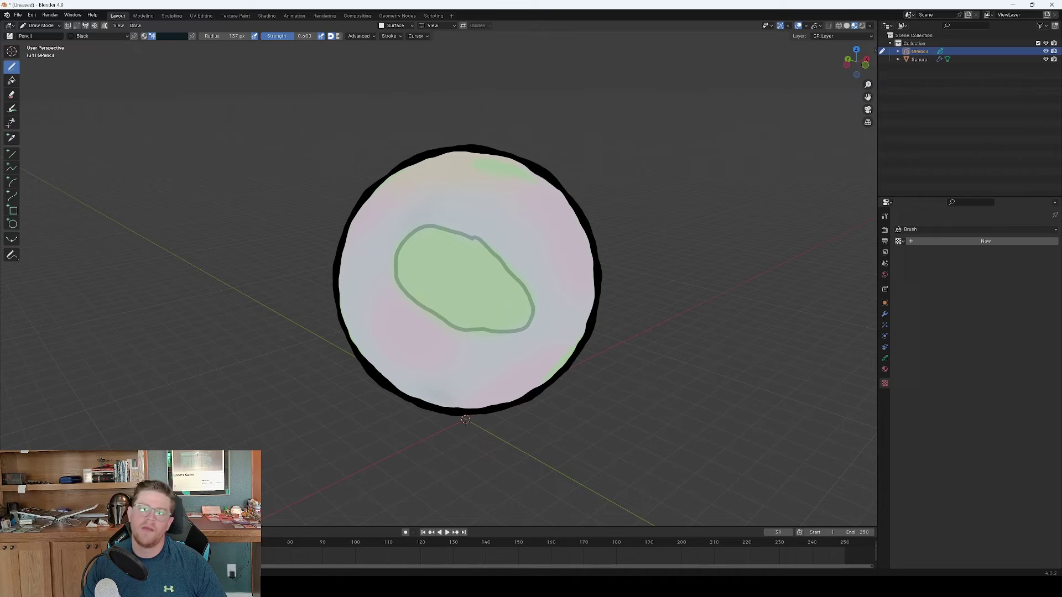
{"action": "mouse_move", "coordinate": [620, 171]}
{"action": "middle_mouse_down"}
{"action": "mouse_move", "coordinate": [506, 170]}
{"action": "mouse_move", "coordinate": [514, 240]}
{"action": "middle_mouse_up"}
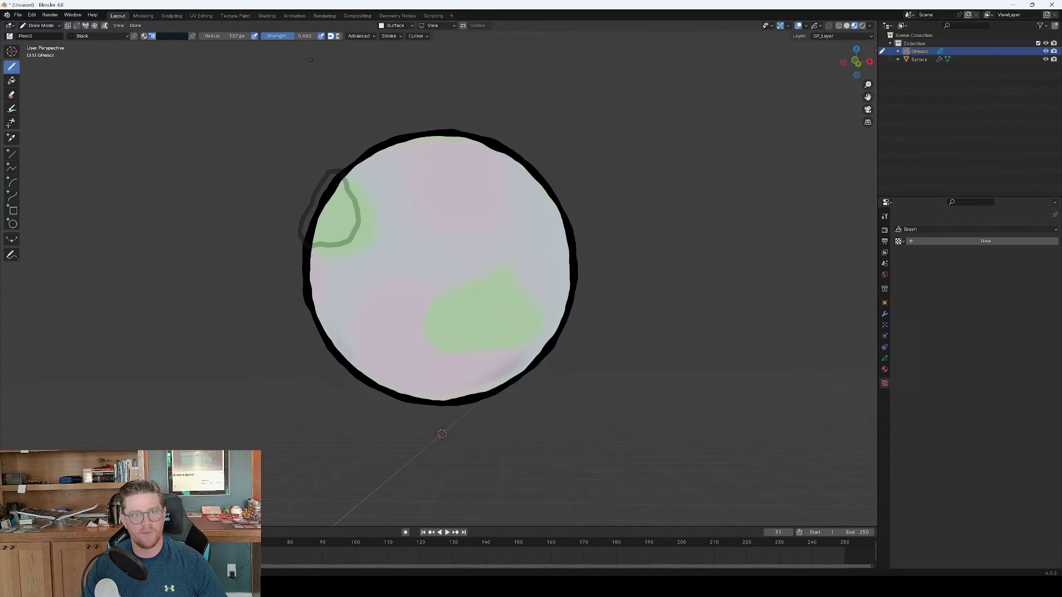
{"action": "left_click_drag", "start_coordinate": [300, 38], "coordinate": [318, 39]}
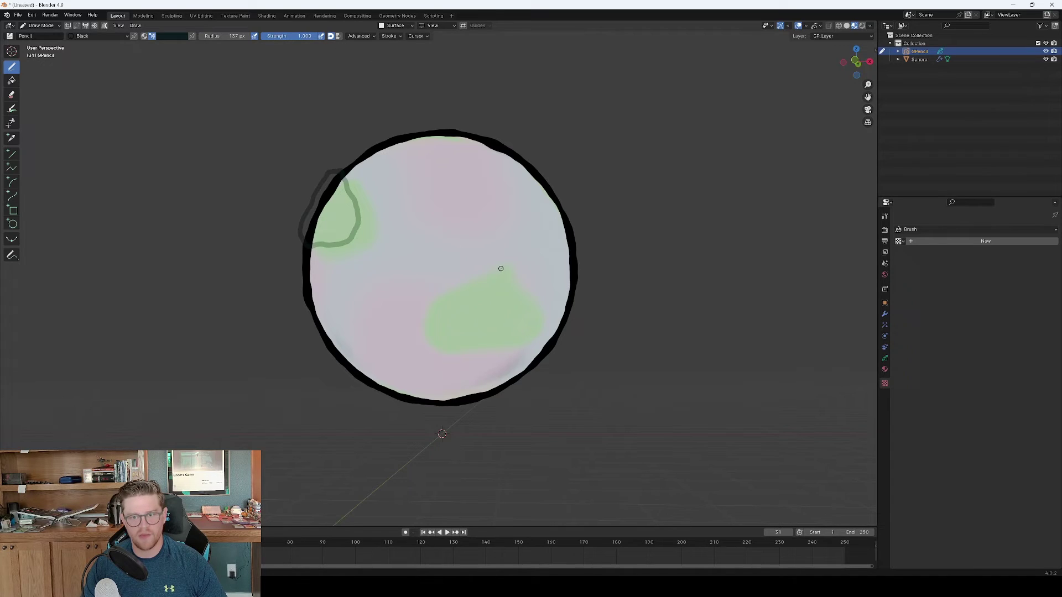
{"action": "mouse_move", "coordinate": [501, 269]}
{"action": "left_mouse_down"}
{"action": "mouse_move", "coordinate": [433, 306]}
{"action": "mouse_move", "coordinate": [426, 336]}
{"action": "mouse_move", "coordinate": [456, 355]}
{"action": "mouse_move", "coordinate": [540, 339]}
{"action": "mouse_move", "coordinate": [542, 308]}
{"action": "mouse_move", "coordinate": [503, 269]}
{"action": "left_mouse_up"}
{"action": "middle_click_drag", "start_coordinate": [502, 270], "coordinate": [499, 253]}
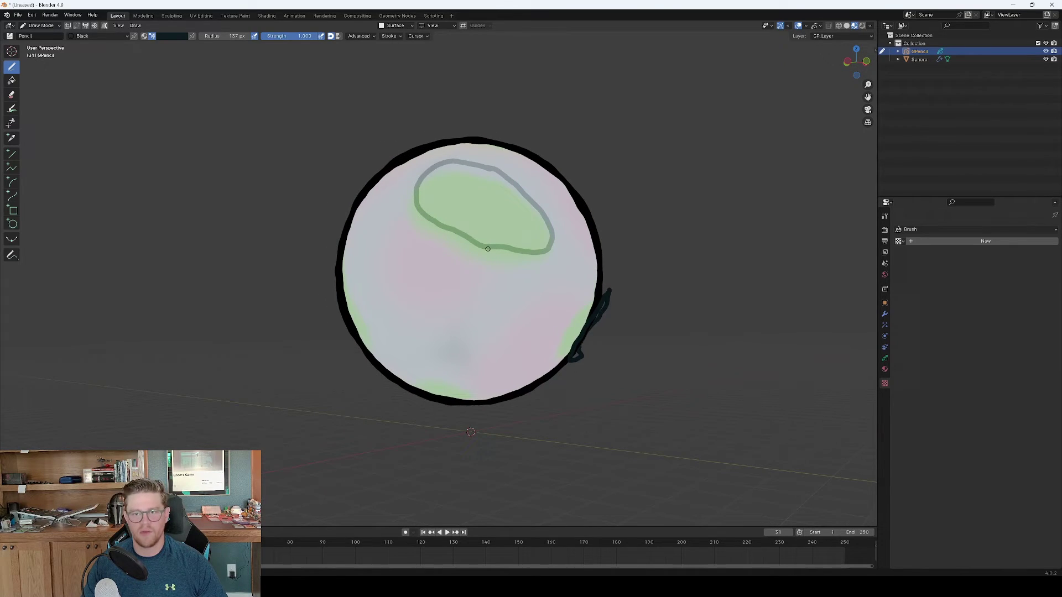
{"action": "mouse_move", "coordinate": [488, 249]}
{"action": "left_mouse_down"}
{"action": "mouse_move", "coordinate": [417, 199]}
{"action": "mouse_move", "coordinate": [427, 173]}
{"action": "mouse_move", "coordinate": [456, 163]}
{"action": "mouse_move", "coordinate": [508, 179]}
{"action": "mouse_move", "coordinate": [553, 229]}
{"action": "mouse_move", "coordinate": [535, 258]}
{"action": "mouse_move", "coordinate": [488, 249]}
{"action": "left_mouse_up"}
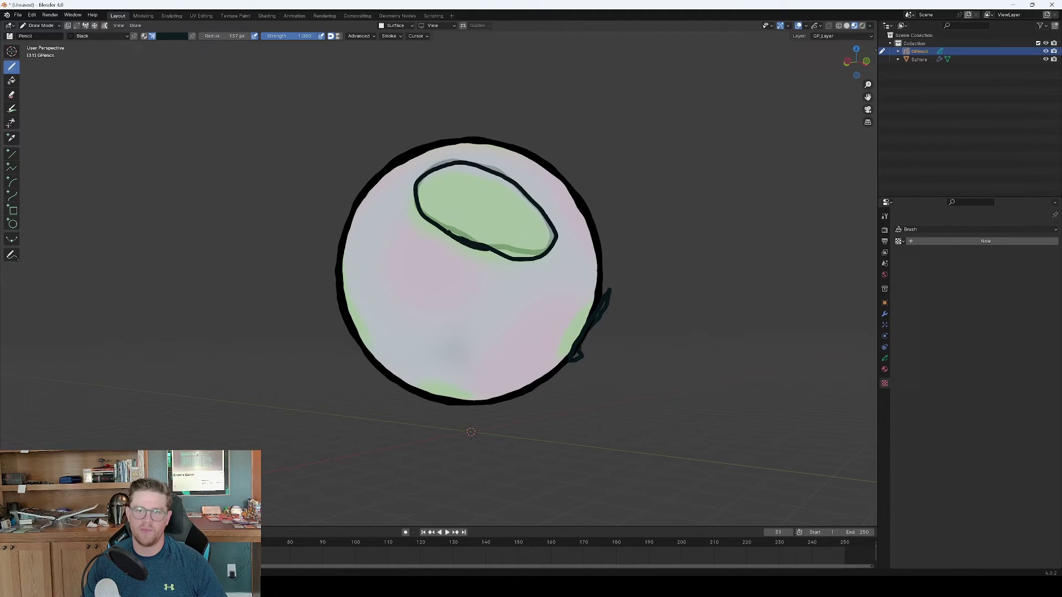
Step: Trace black outlines around the lower-left and long green patches
{"action": "middle_click_drag", "start_coordinate": [471, 233], "coordinate": [427, 215]}
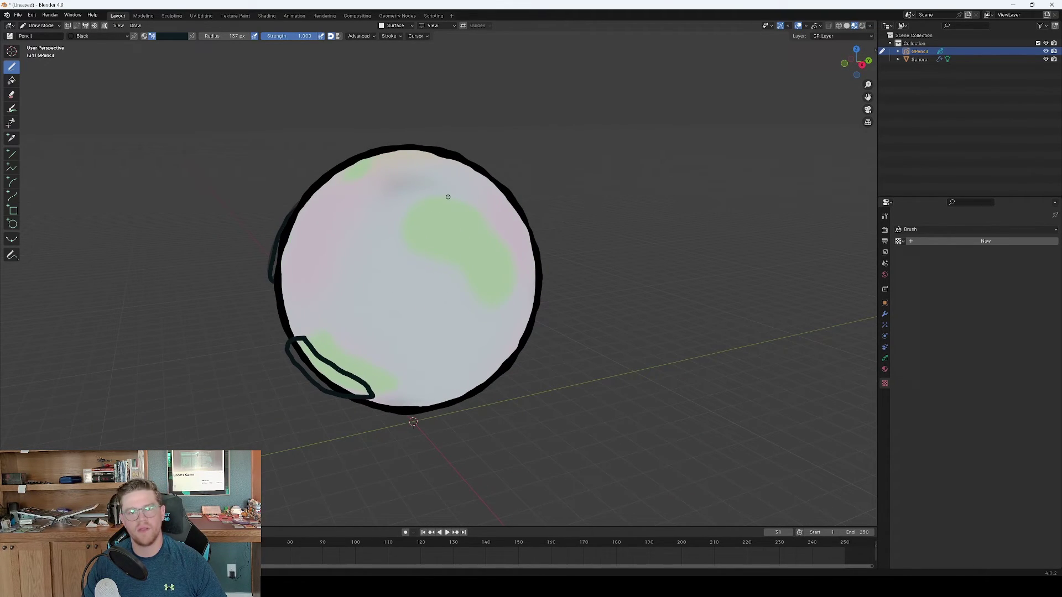
{"action": "mouse_move", "coordinate": [448, 197]}
{"action": "left_mouse_down"}
{"action": "mouse_move", "coordinate": [404, 219]}
{"action": "mouse_move", "coordinate": [410, 249]}
{"action": "mouse_move", "coordinate": [469, 273]}
{"action": "mouse_move", "coordinate": [487, 302]}
{"action": "mouse_move", "coordinate": [504, 304]}
{"action": "mouse_move", "coordinate": [507, 252]}
{"action": "mouse_move", "coordinate": [449, 196]}
{"action": "left_mouse_up"}
{"action": "mouse_move", "coordinate": [449, 197]}
{"action": "middle_mouse_down"}
{"action": "mouse_move", "coordinate": [441, 189]}
{"action": "mouse_move", "coordinate": [477, 214]}
{"action": "middle_mouse_up"}
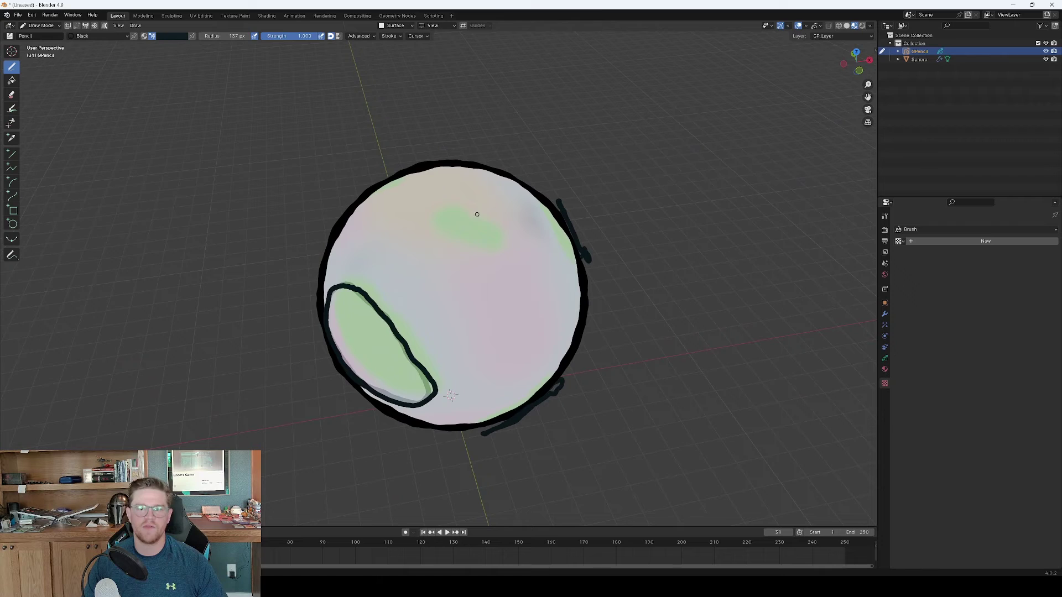
{"action": "mouse_move", "coordinate": [477, 215]}
{"action": "left_mouse_down"}
{"action": "mouse_move", "coordinate": [450, 204]}
{"action": "mouse_move", "coordinate": [437, 224]}
{"action": "mouse_move", "coordinate": [475, 244]}
{"action": "mouse_move", "coordinate": [500, 245]}
{"action": "mouse_move", "coordinate": [478, 218]}
{"action": "left_mouse_up"}
{"action": "middle_click_drag", "start_coordinate": [430, 216], "coordinate": [552, 214]}
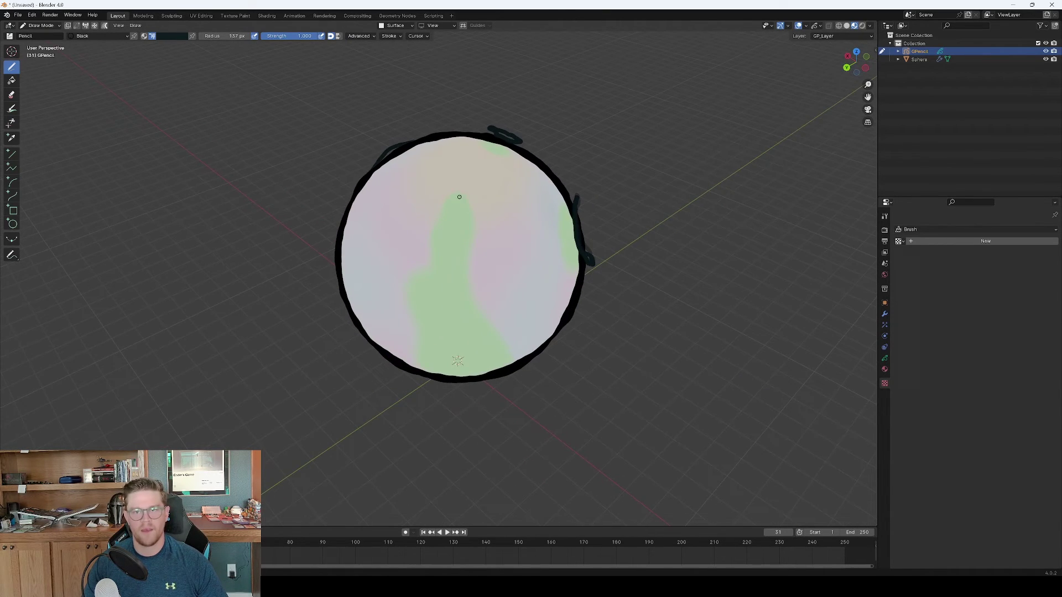
{"action": "mouse_move", "coordinate": [460, 197]}
{"action": "left_mouse_down"}
{"action": "mouse_move", "coordinate": [437, 216]}
{"action": "mouse_move", "coordinate": [436, 261]}
{"action": "mouse_move", "coordinate": [412, 282]}
{"action": "mouse_move", "coordinate": [417, 325]}
{"action": "left_mouse_up"}
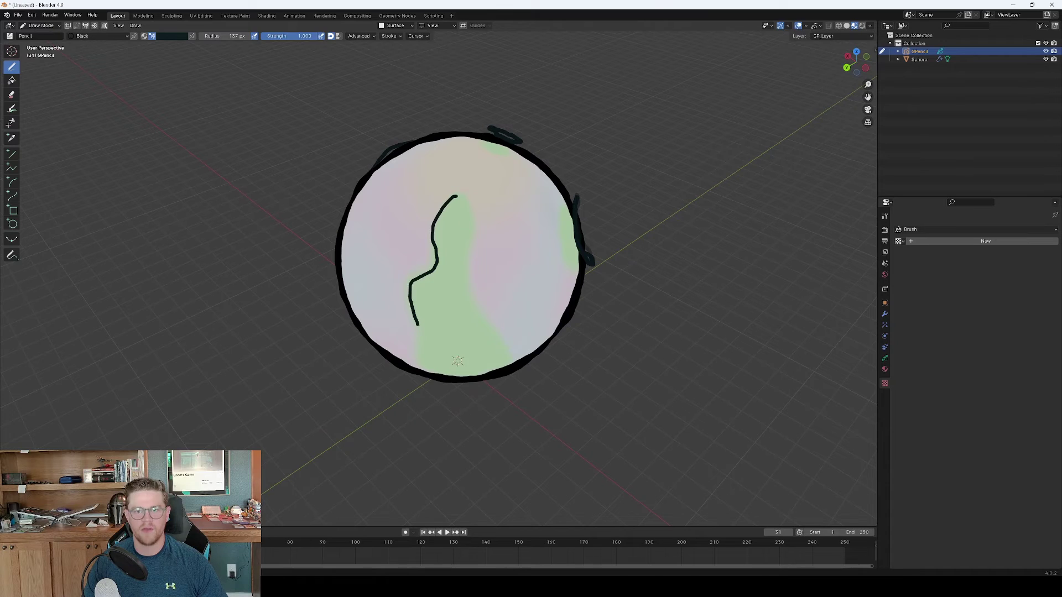
{"action": "middle_click_drag", "start_coordinate": [417, 325], "coordinate": [505, 302]}
{"action": "scroll", "coordinate": [591, 312], "scroll_direction": "down", "scroll_amount": 3}
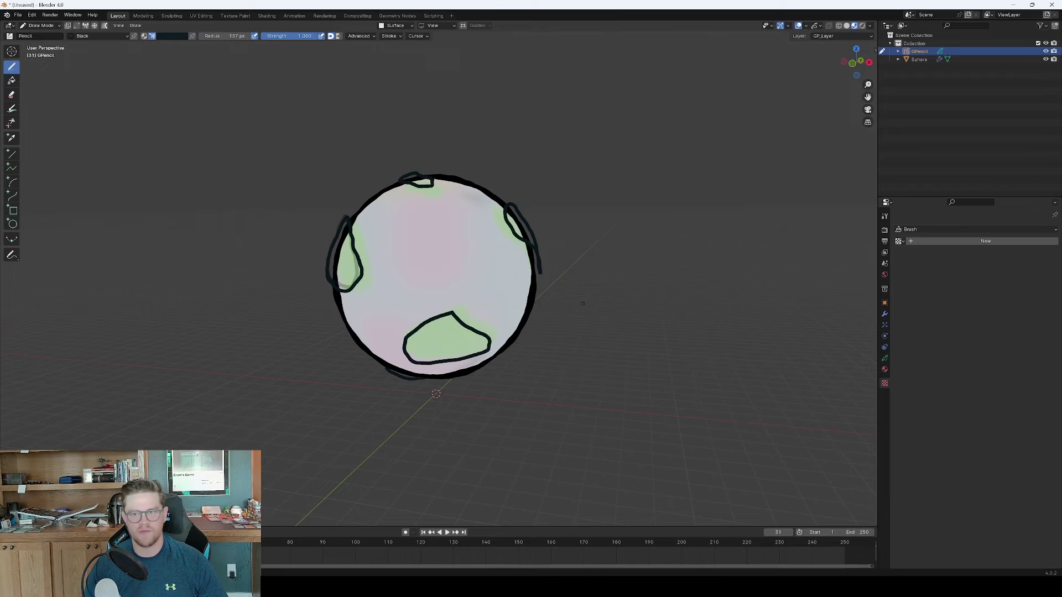
{"action": "scroll", "coordinate": [608, 267], "scroll_direction": "down", "scroll_amount": 1}
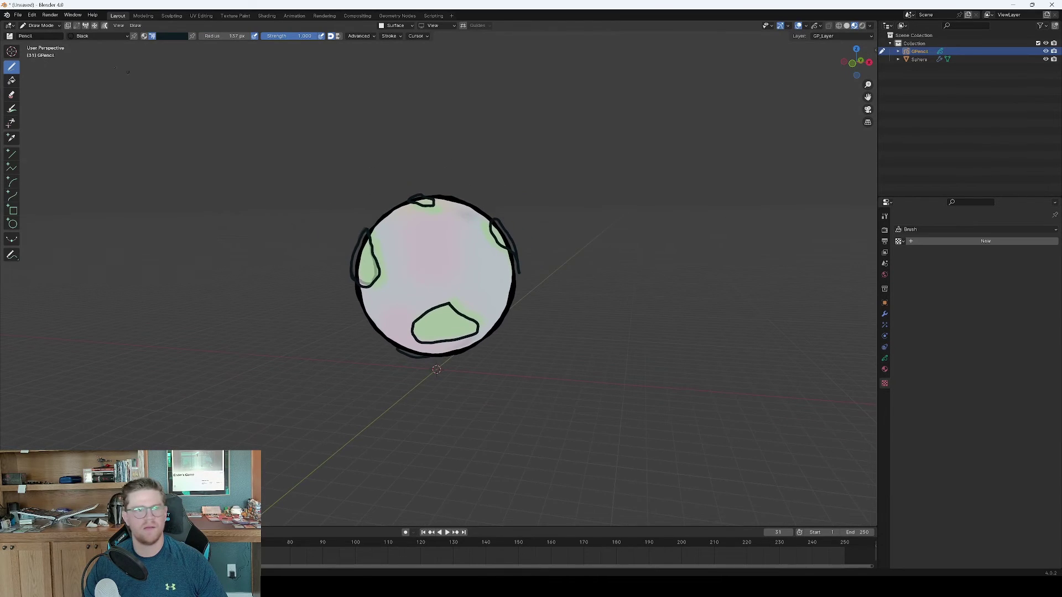
Step: Append from the brush pack .blend in Documents\Tools, entering its Brush folder
{"action": "left_click", "coordinate": [18, 16]}
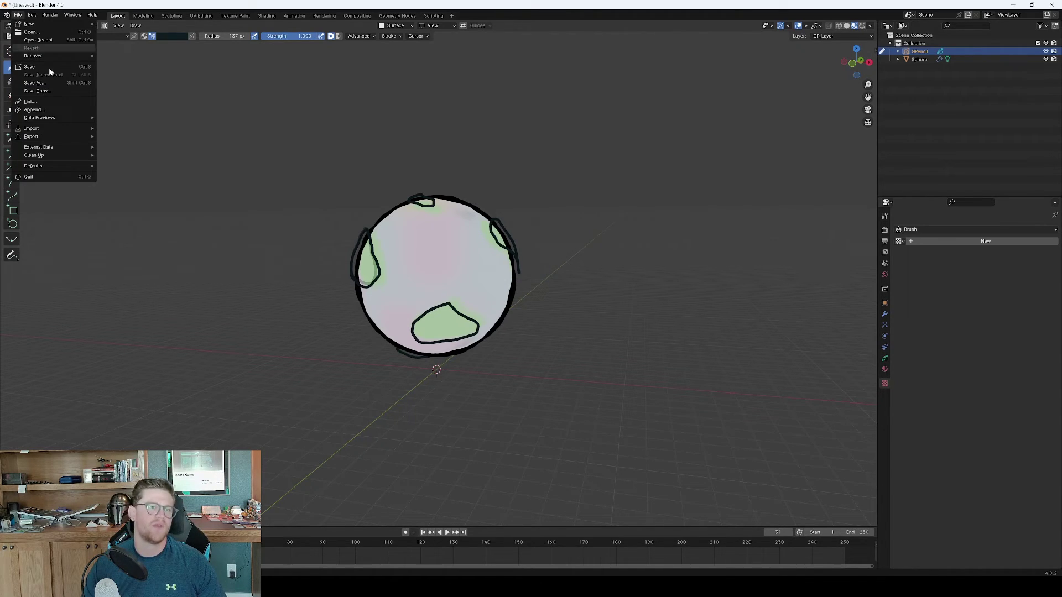
{"action": "left_click", "coordinate": [51, 111]}
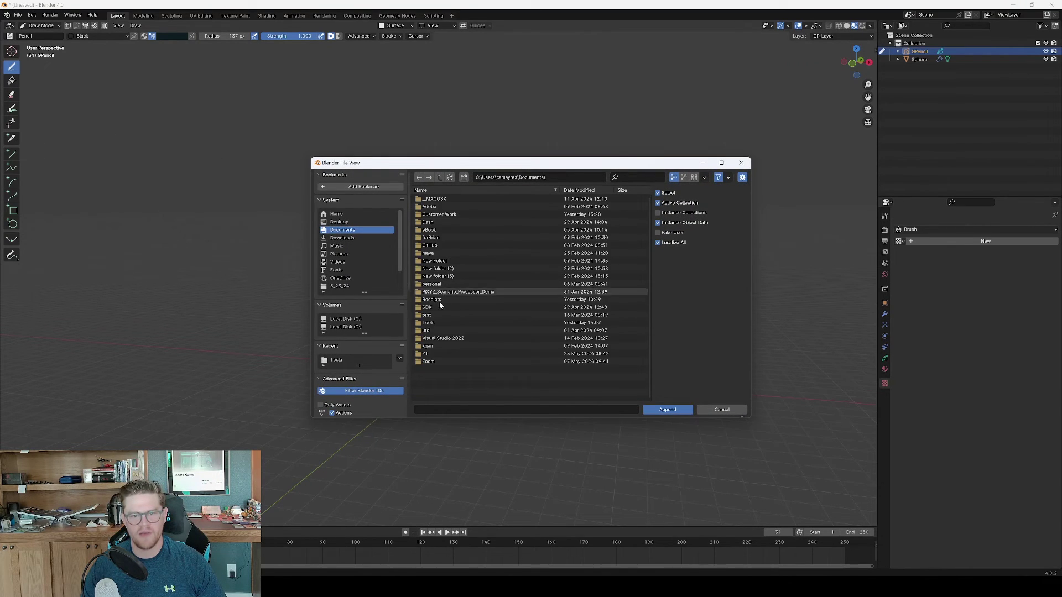
{"action": "left_click", "coordinate": [443, 322]}
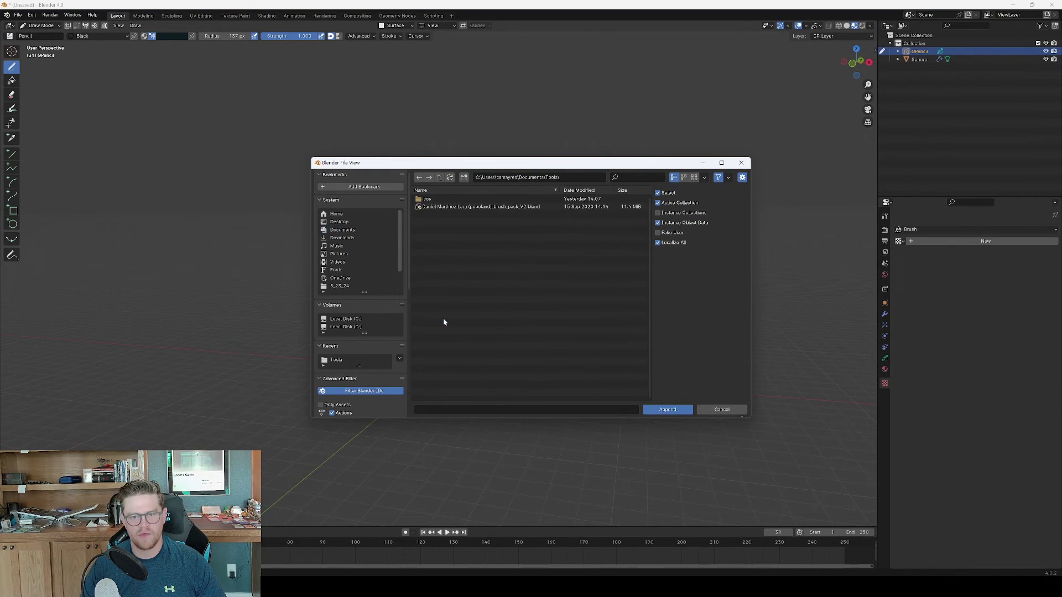
{"action": "double_click", "coordinate": [458, 208]}
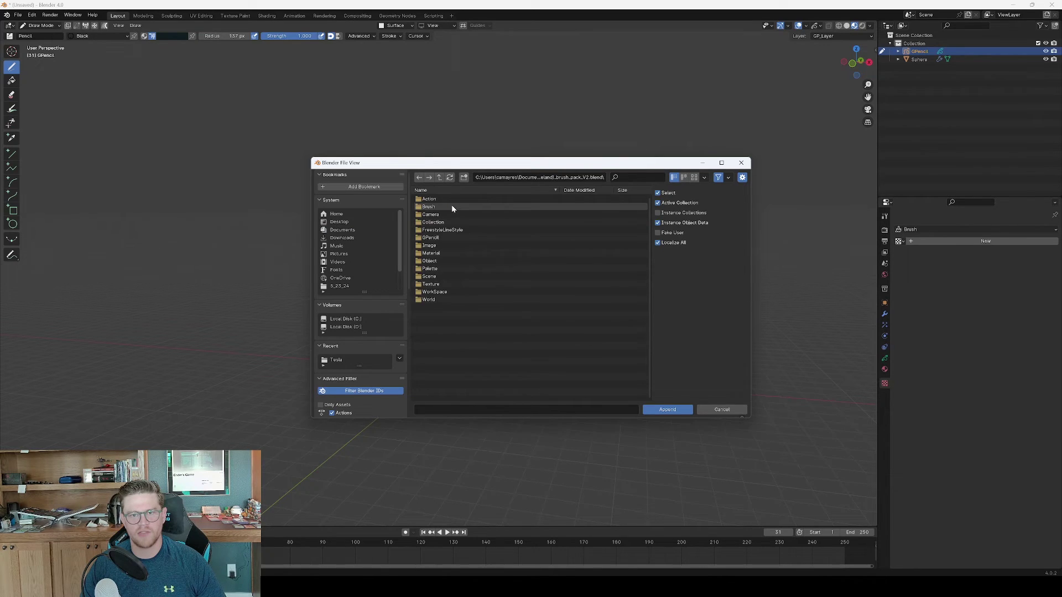
{"action": "double_click", "coordinate": [448, 206]}
Step: Select brushes pp_cloud_1 through pp_wet_1 and append them
{"action": "scroll", "coordinate": [465, 309], "scroll_direction": "down", "scroll_amount": 5}
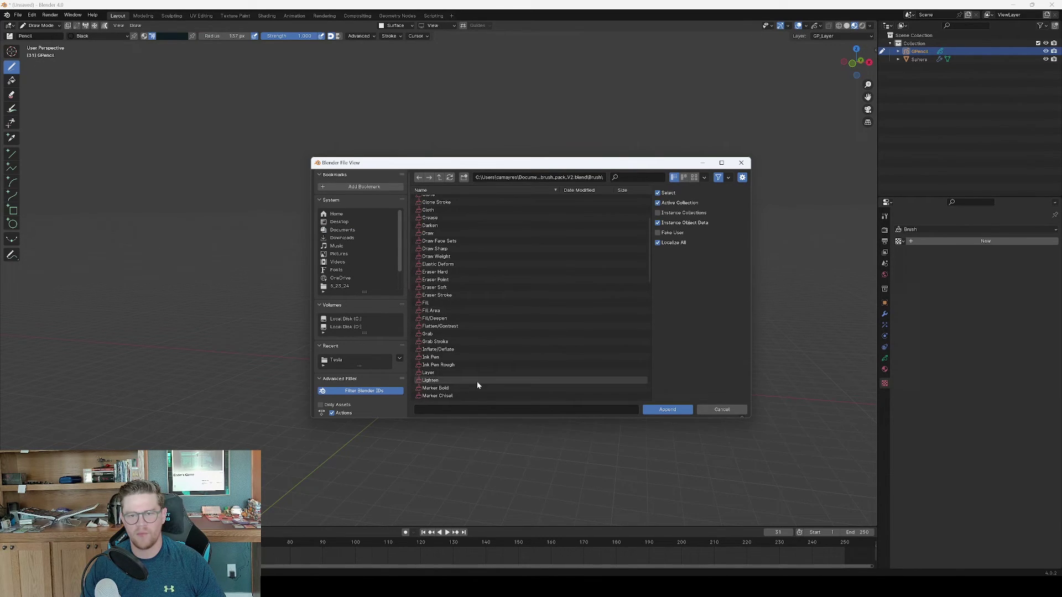
{"action": "scroll", "coordinate": [446, 346], "scroll_direction": "down", "scroll_amount": 3}
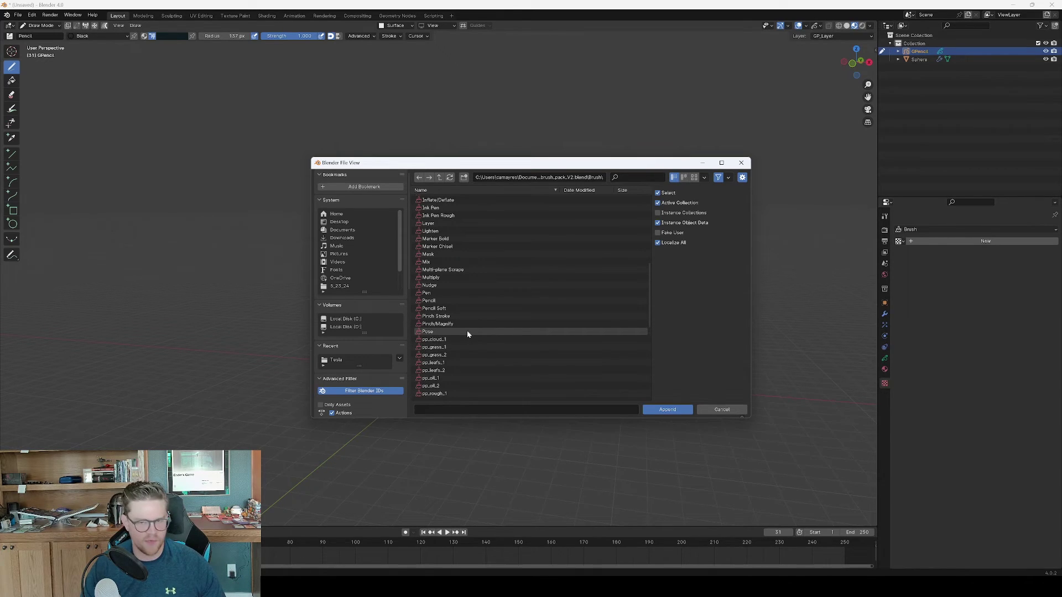
{"action": "scroll", "coordinate": [467, 331], "scroll_direction": "down", "scroll_amount": 3}
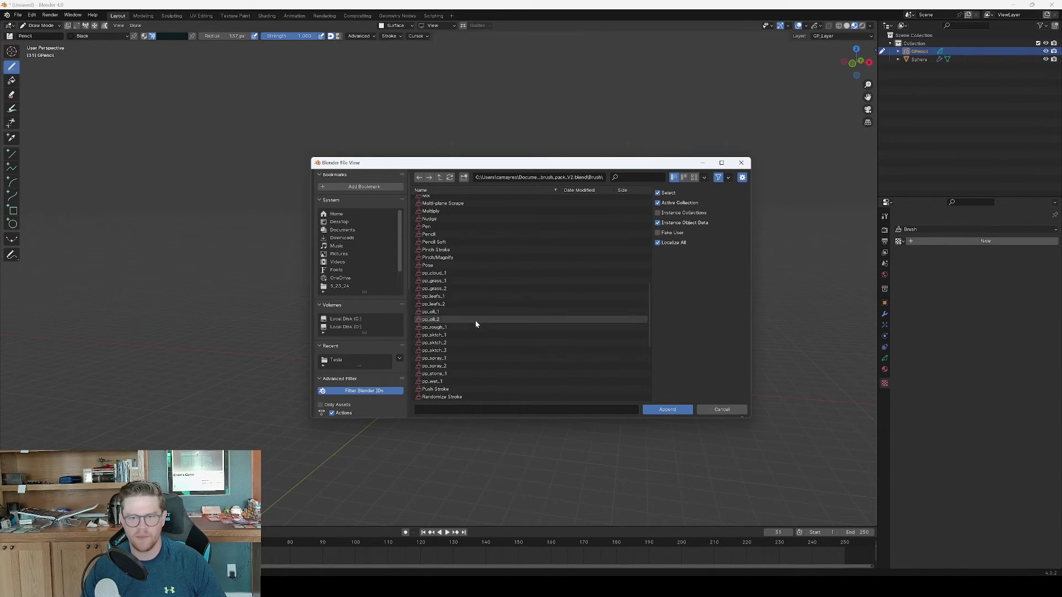
{"action": "left_click", "coordinate": [459, 274]}
{"action": "scroll", "coordinate": [486, 351], "scroll_direction": "down", "scroll_amount": 1}
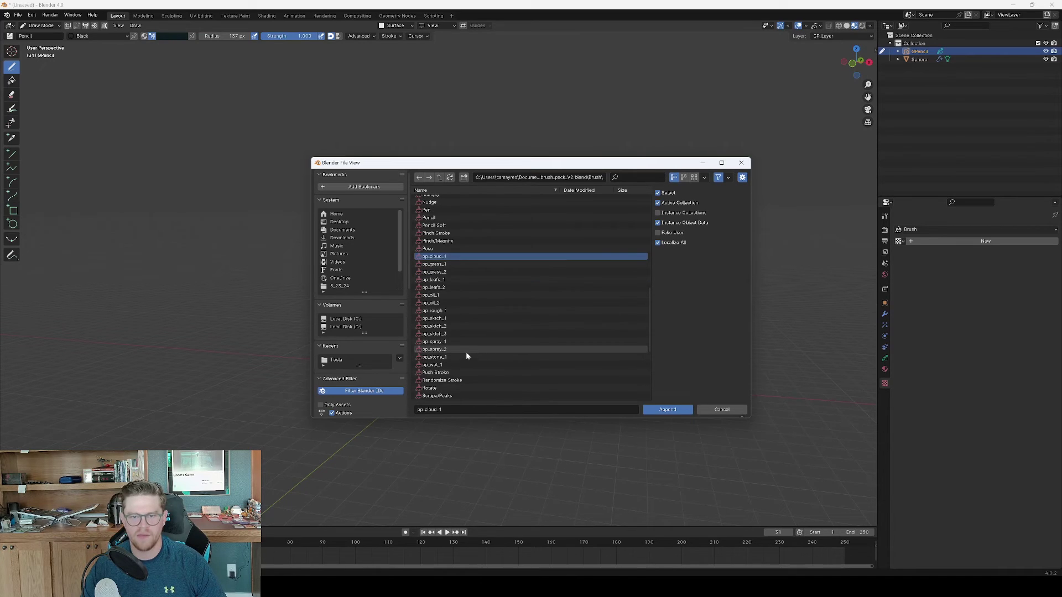
{"action": "left_click", "coordinate": [460, 364], "text": "shift"}
{"action": "left_click", "coordinate": [668, 409]}
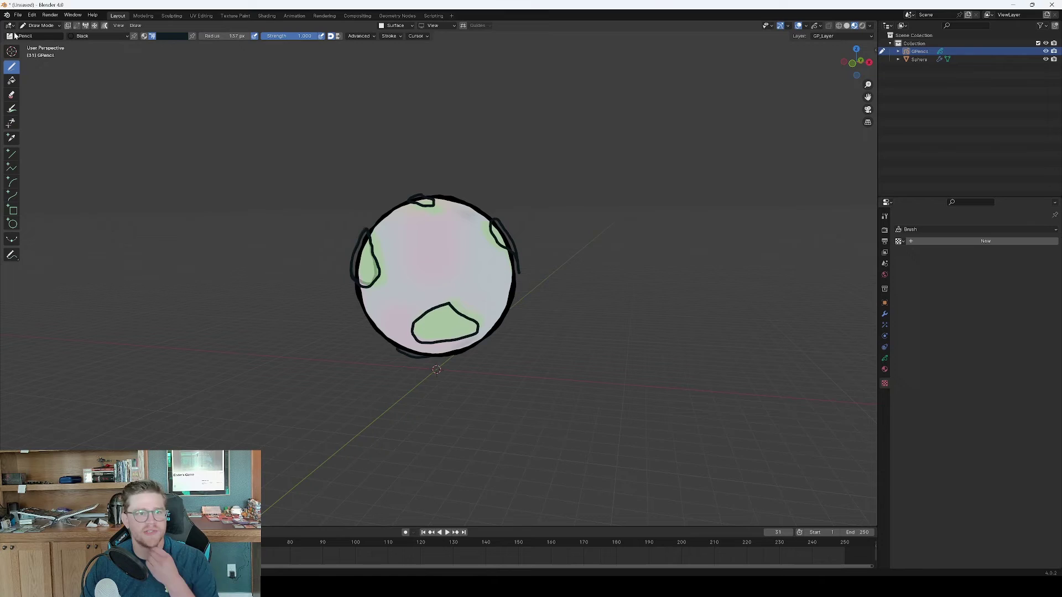
{"action": "left_click", "coordinate": [9, 36]}
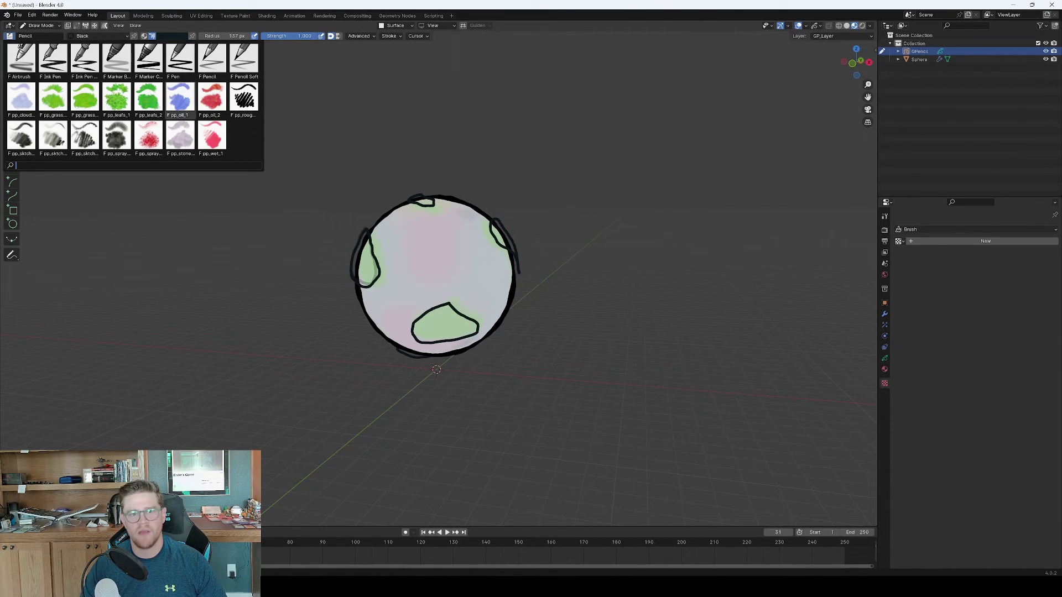
Step: Switch to the pp_oil_1 brush with strokes placed at the Origin
{"action": "left_click", "coordinate": [177, 99]}
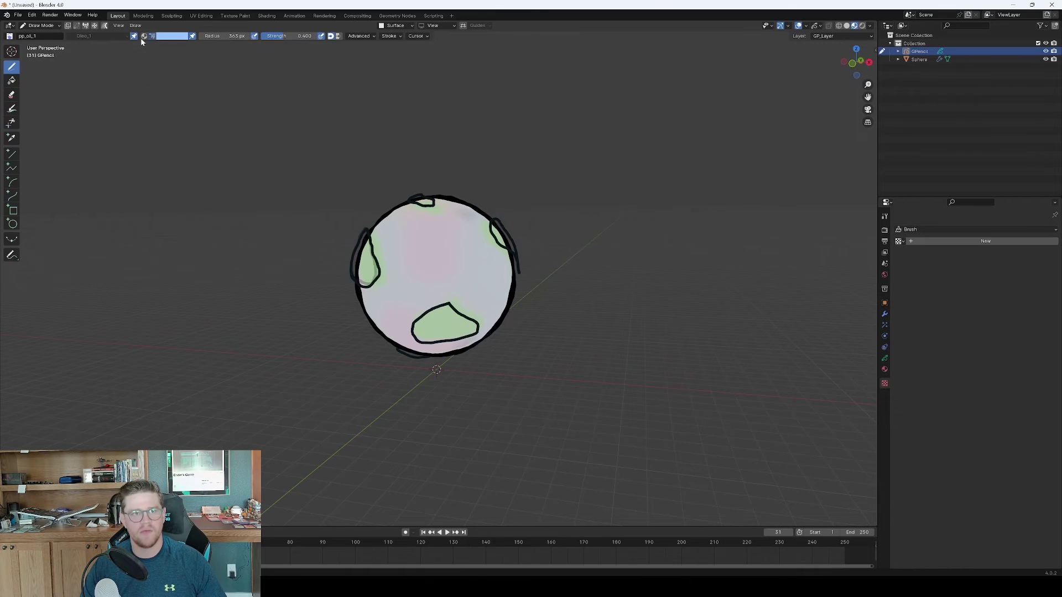
{"action": "left_click", "coordinate": [399, 26]}
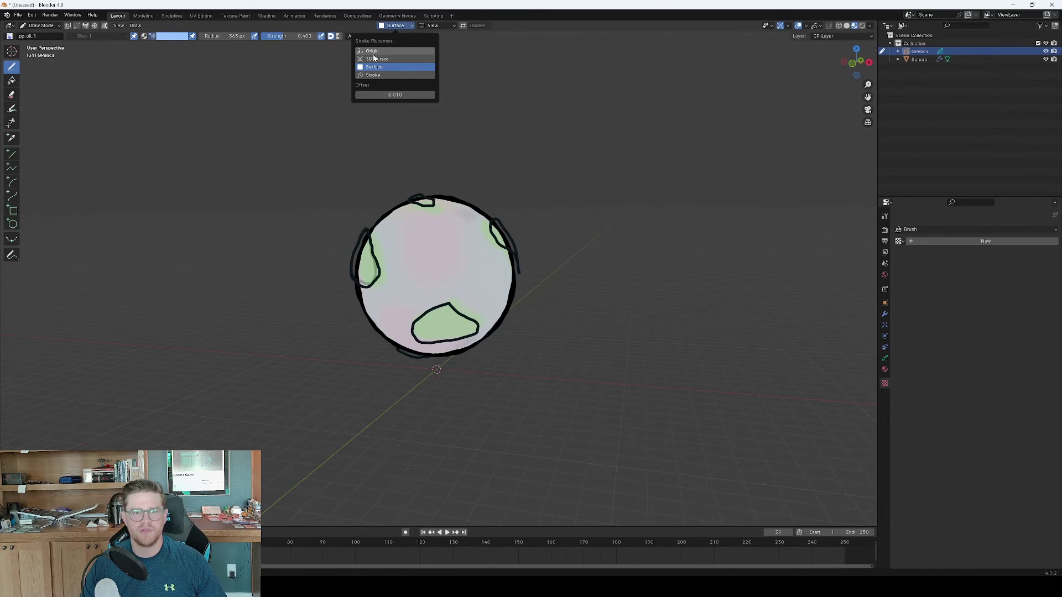
{"action": "left_click", "coordinate": [381, 52]}
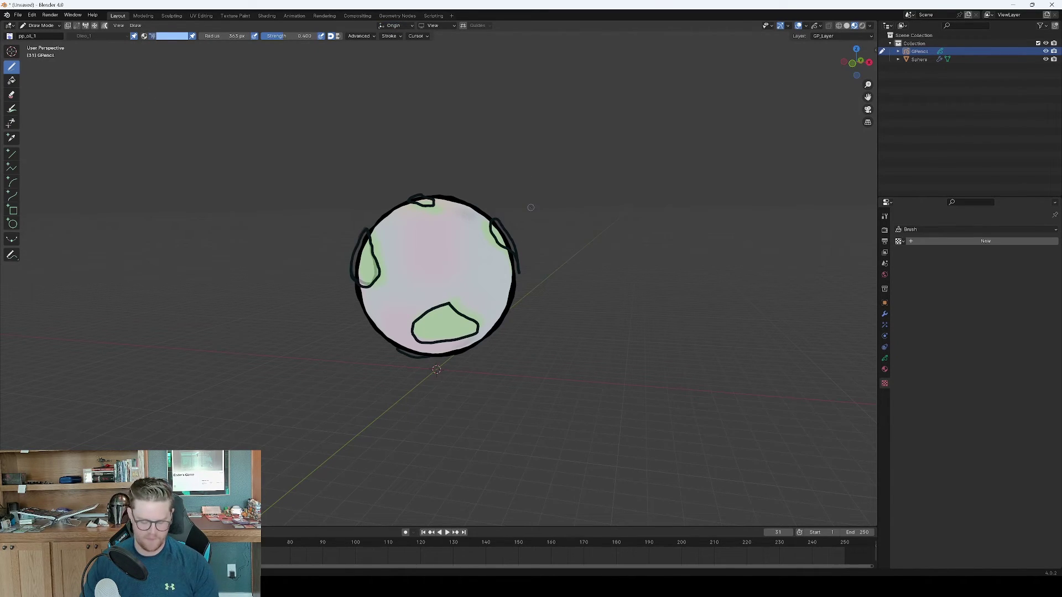
Step: Enlarge the brush radius and paint a soft blue cloud puff right of the planet
{"action": "mouse_move", "coordinate": [547, 202]}
{"action": "left_mouse_down"}
{"action": "mouse_move", "coordinate": [575, 211]}
{"action": "mouse_move", "coordinate": [520, 238]}
{"action": "left_mouse_up"}
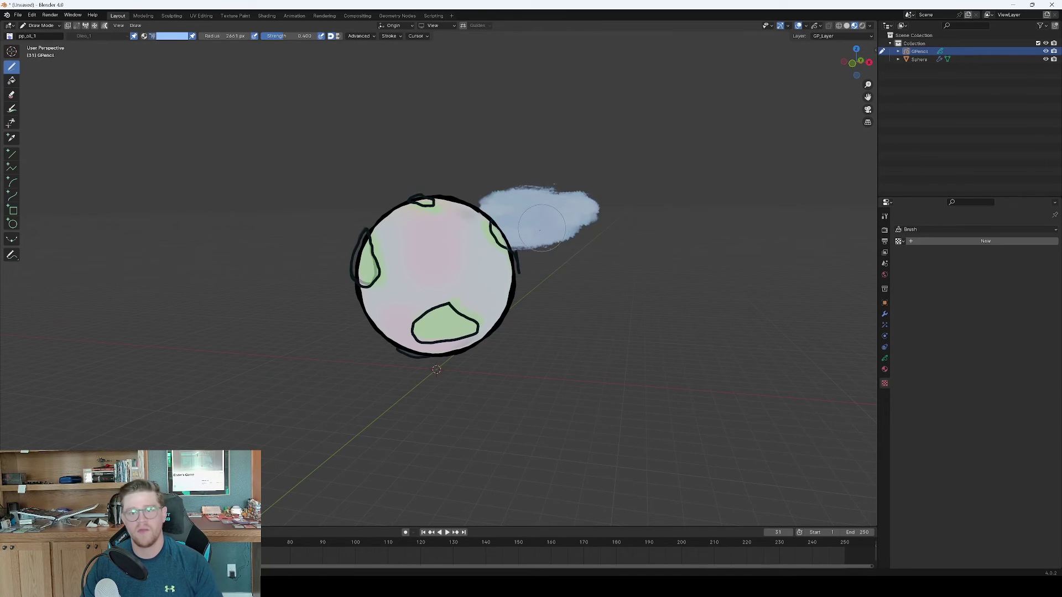
{"action": "mouse_move", "coordinate": [636, 254]}
{"action": "middle_mouse_down"}
{"action": "mouse_move", "coordinate": [487, 253]}
{"action": "mouse_move", "coordinate": [640, 252]}
{"action": "mouse_move", "coordinate": [582, 252]}
{"action": "mouse_move", "coordinate": [576, 301]}
{"action": "mouse_move", "coordinate": [533, 295]}
{"action": "middle_mouse_up"}
{"action": "scroll", "coordinate": [573, 276], "scroll_direction": "down", "scroll_amount": 3}
{"action": "mouse_move", "coordinate": [509, 235]}
{"action": "left_mouse_down"}
{"action": "mouse_move", "coordinate": [570, 243]}
{"action": "mouse_move", "coordinate": [542, 252]}
{"action": "left_mouse_up"}
{"action": "mouse_move", "coordinate": [542, 251]}
{"action": "middle_mouse_down"}
{"action": "mouse_move", "coordinate": [526, 241]}
{"action": "mouse_move", "coordinate": [365, 255]}
{"action": "mouse_move", "coordinate": [382, 268]}
{"action": "mouse_move", "coordinate": [526, 243]}
{"action": "mouse_move", "coordinate": [498, 246]}
{"action": "mouse_move", "coordinate": [517, 242]}
{"action": "mouse_move", "coordinate": [436, 188]}
{"action": "middle_mouse_up"}
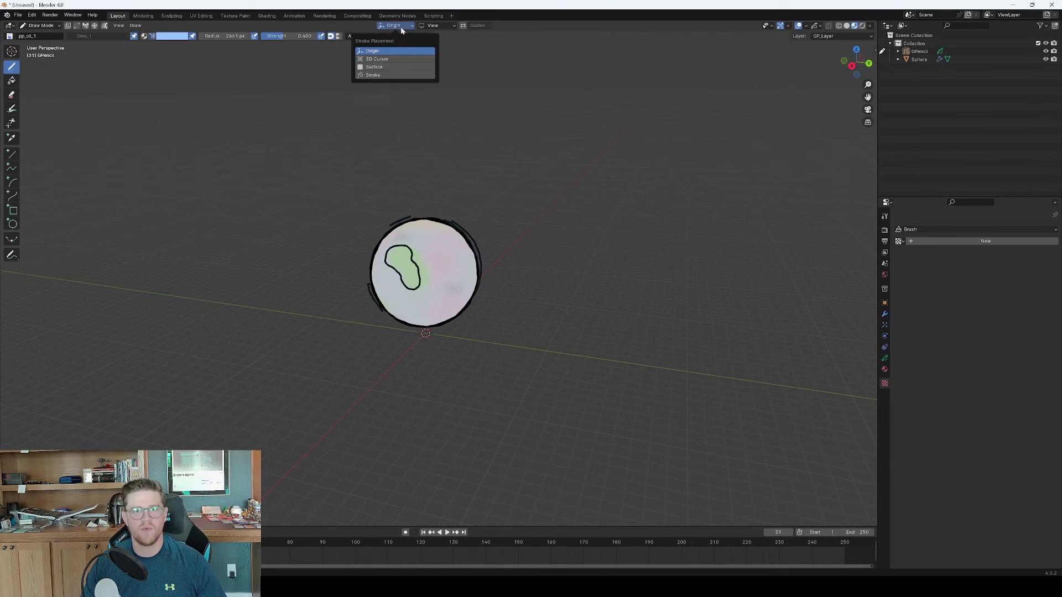
Step: Return placement to Surface, lower brush strength and dab blue cloud on the planet's right
{"action": "left_click", "coordinate": [382, 66]}
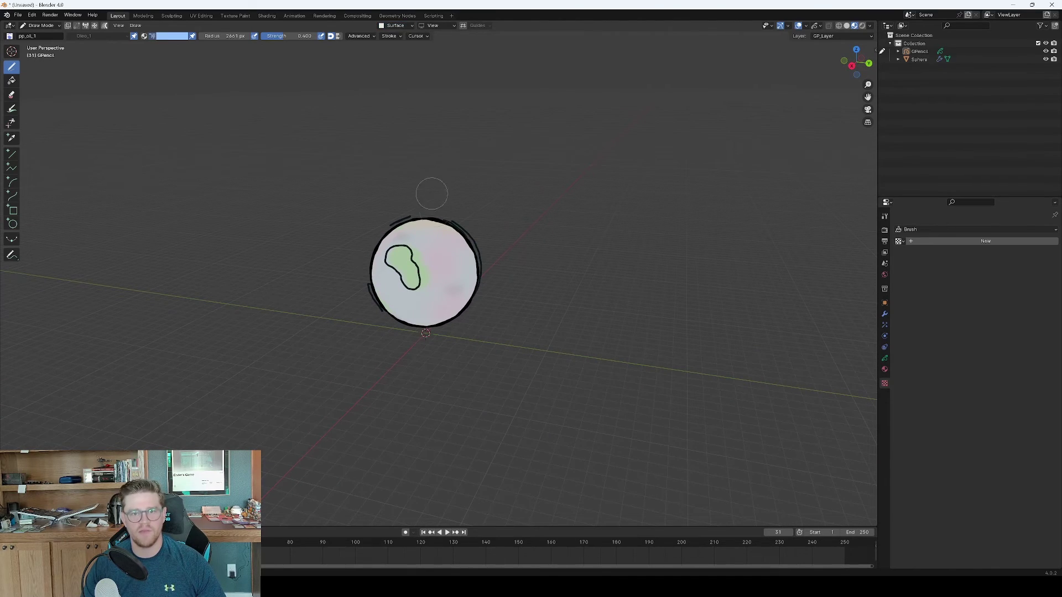
{"action": "left_click", "coordinate": [407, 26]}
{"action": "left_click", "coordinate": [379, 95]}
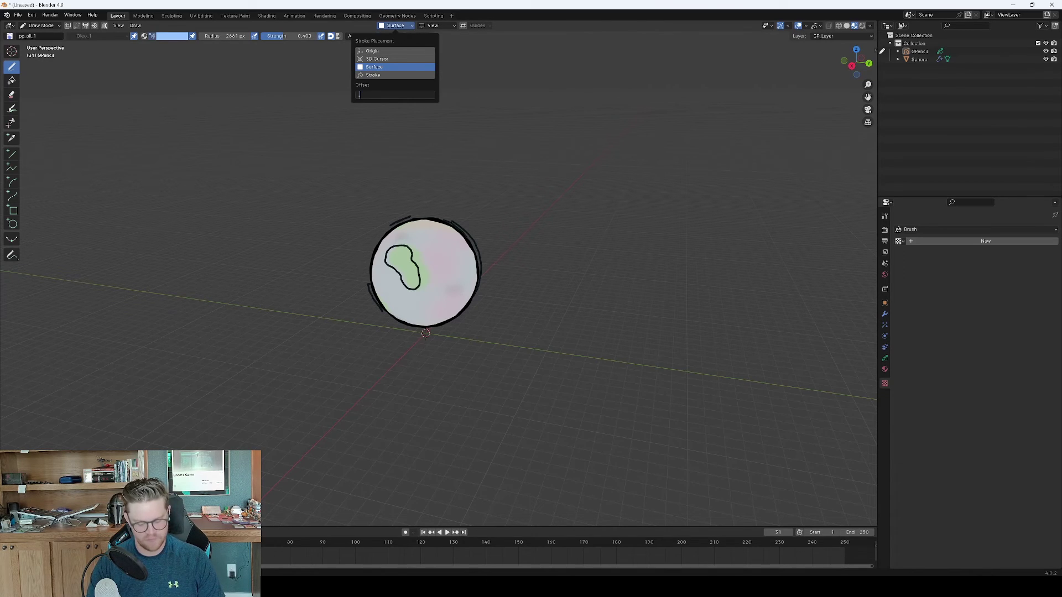
{"action": "key", "text": "Return"}
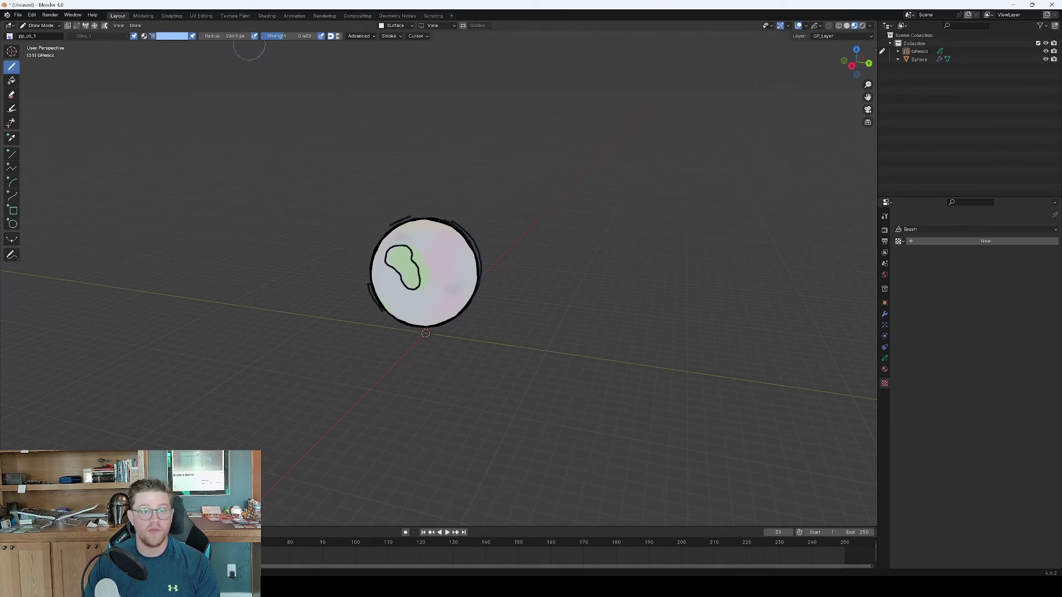
{"action": "left_click_drag", "start_coordinate": [280, 42], "coordinate": [277, 42]}
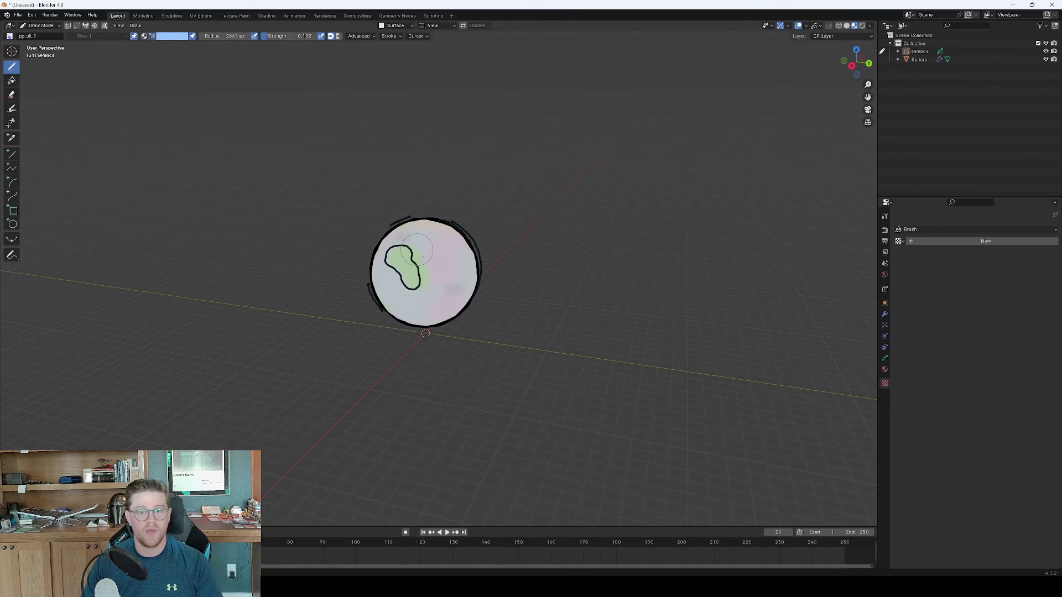
{"action": "left_click_drag", "start_coordinate": [440, 276], "coordinate": [435, 284]}
{"action": "middle_click_drag", "start_coordinate": [435, 285], "coordinate": [371, 51]}
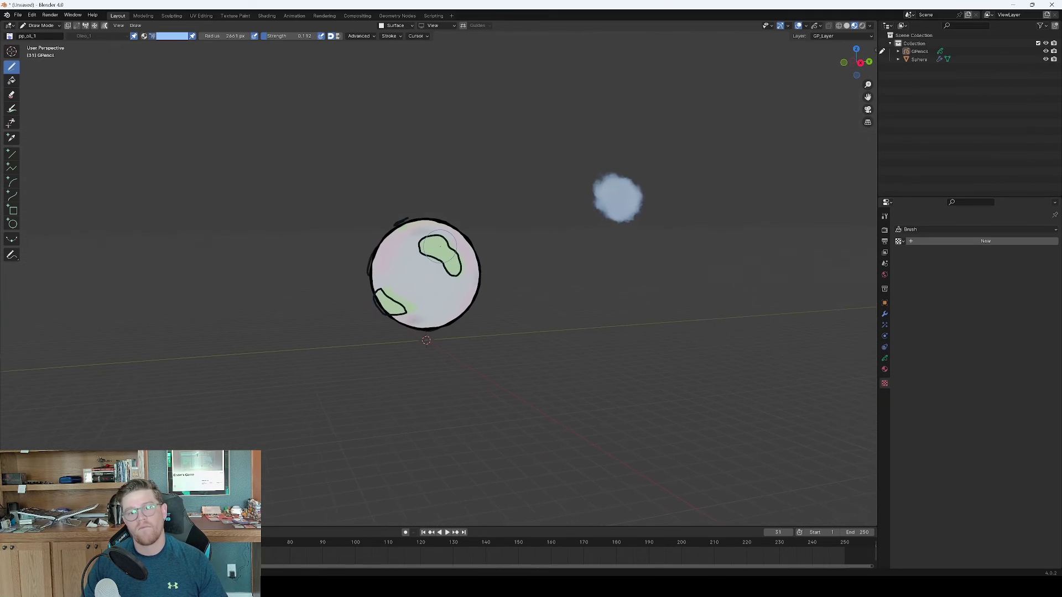
Step: Set the surface offset to 0.02 and spread blue-grey cloud across the planet's centre
{"action": "left_click", "coordinate": [408, 26]}
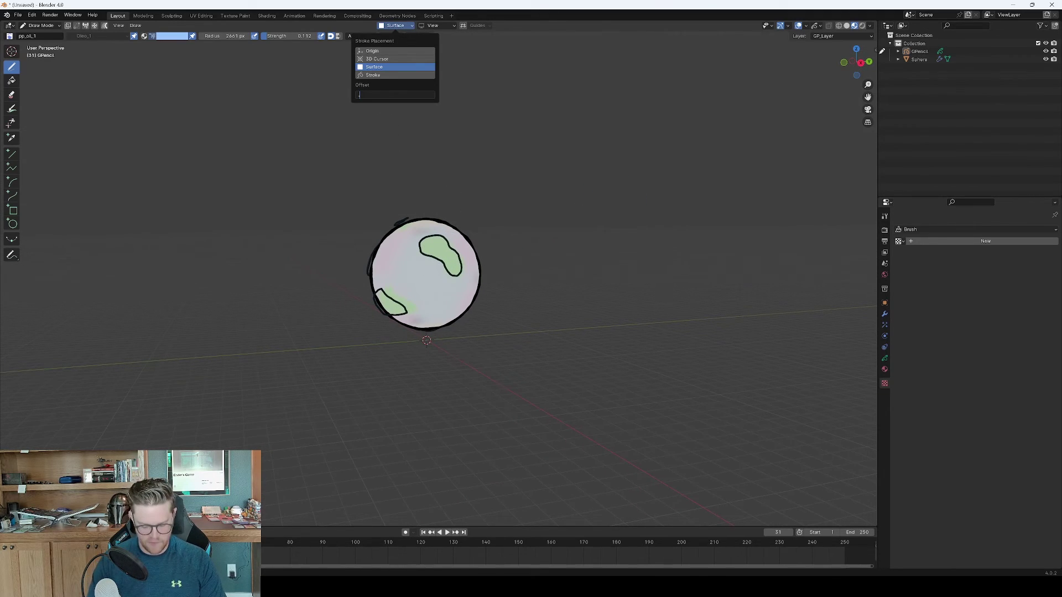
{"action": "type", "text": ".02"}
{"action": "key", "text": "Return"}
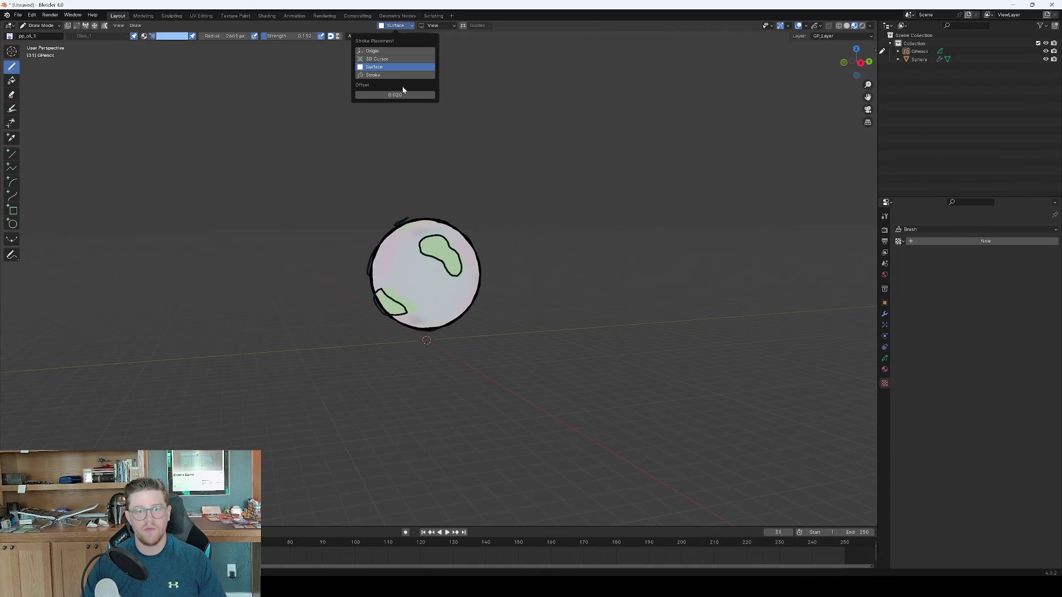
{"action": "left_click_drag", "start_coordinate": [419, 261], "coordinate": [440, 268]}
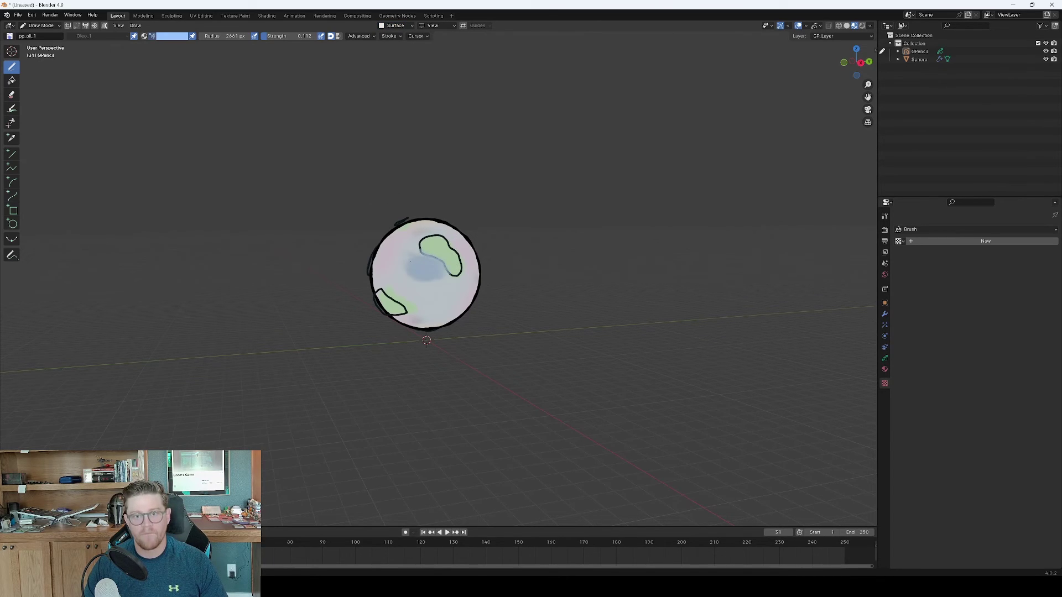
{"action": "middle_click_drag", "start_coordinate": [440, 268], "coordinate": [503, 277]}
{"action": "mouse_move", "coordinate": [481, 293]}
{"action": "left_mouse_down"}
{"action": "mouse_move", "coordinate": [420, 298]}
{"action": "mouse_move", "coordinate": [440, 279]}
{"action": "mouse_move", "coordinate": [443, 246]}
{"action": "left_mouse_up"}
Step: Add blue cloud puffs on the planet's lower left, upper left and left side
{"action": "middle_click_drag", "start_coordinate": [449, 245], "coordinate": [465, 254]}
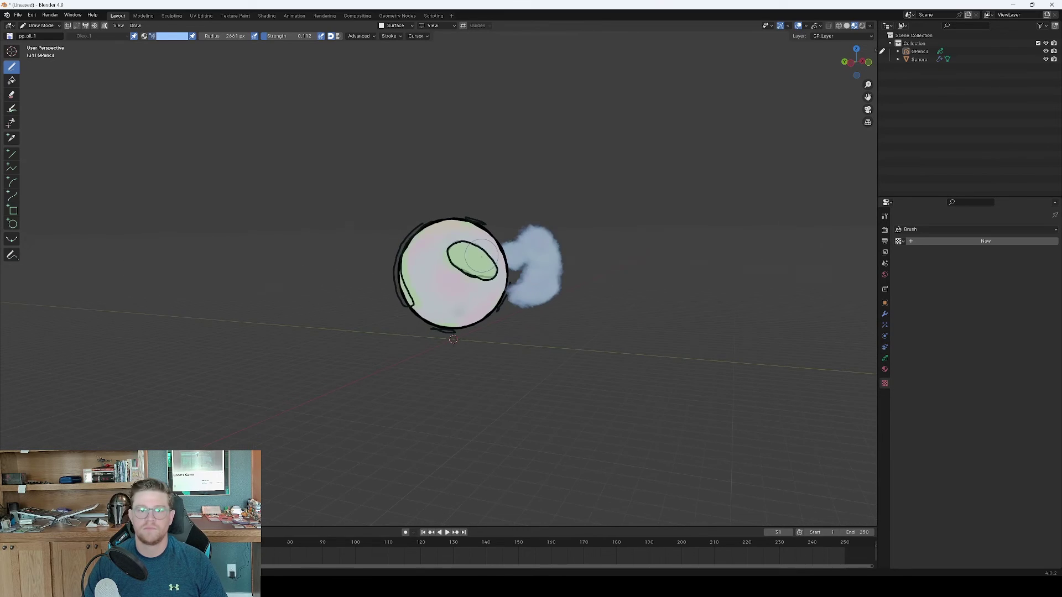
{"action": "mouse_move", "coordinate": [431, 290]}
{"action": "left_mouse_down"}
{"action": "mouse_move", "coordinate": [404, 293]}
{"action": "mouse_move", "coordinate": [448, 332]}
{"action": "mouse_move", "coordinate": [420, 315]}
{"action": "left_mouse_up"}
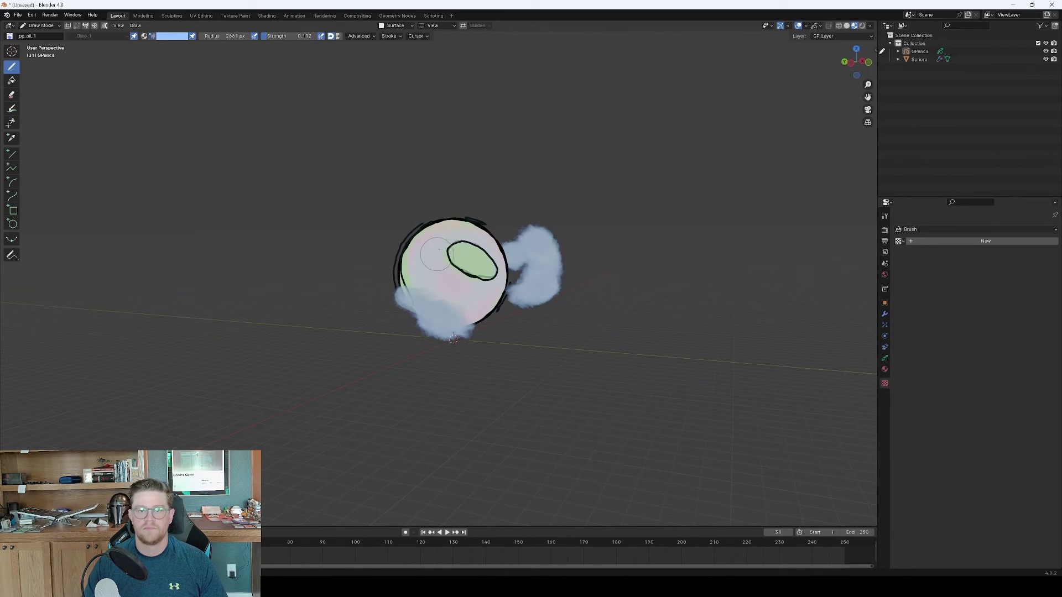
{"action": "mouse_move", "coordinate": [425, 252]}
{"action": "left_mouse_down"}
{"action": "mouse_move", "coordinate": [423, 230]}
{"action": "mouse_move", "coordinate": [429, 239]}
{"action": "left_mouse_up"}
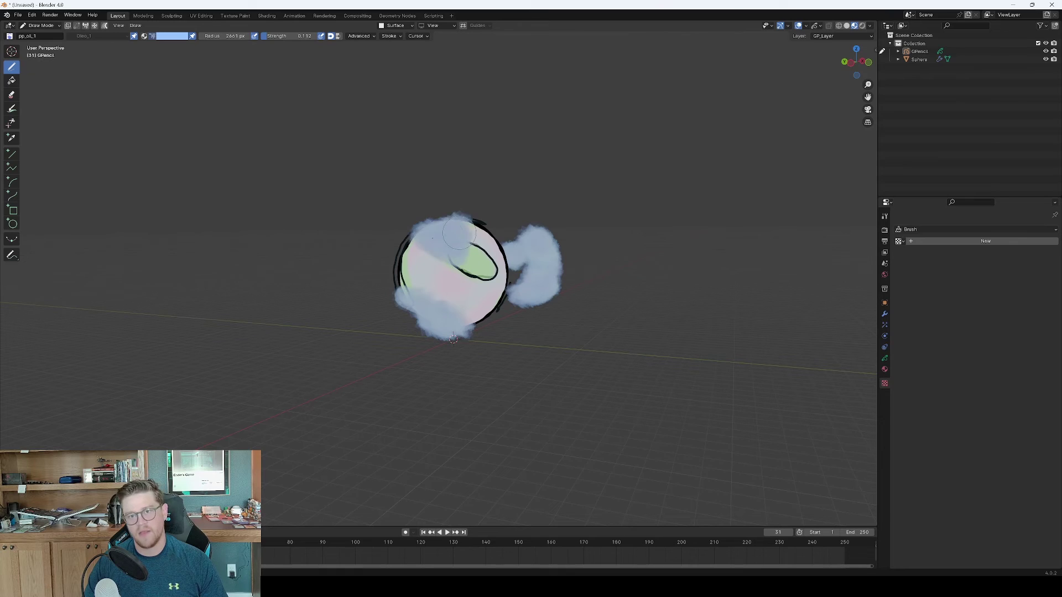
{"action": "middle_click_drag", "start_coordinate": [443, 249], "coordinate": [465, 254]}
{"action": "left_click_drag", "start_coordinate": [432, 274], "coordinate": [421, 304]}
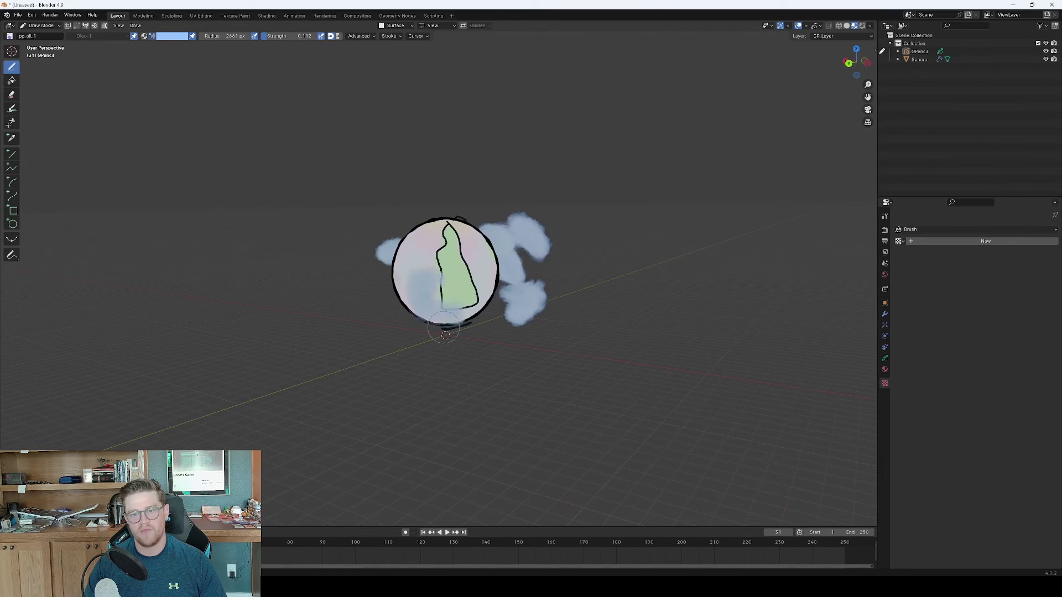
{"action": "middle_click_drag", "start_coordinate": [442, 249], "coordinate": [482, 257]}
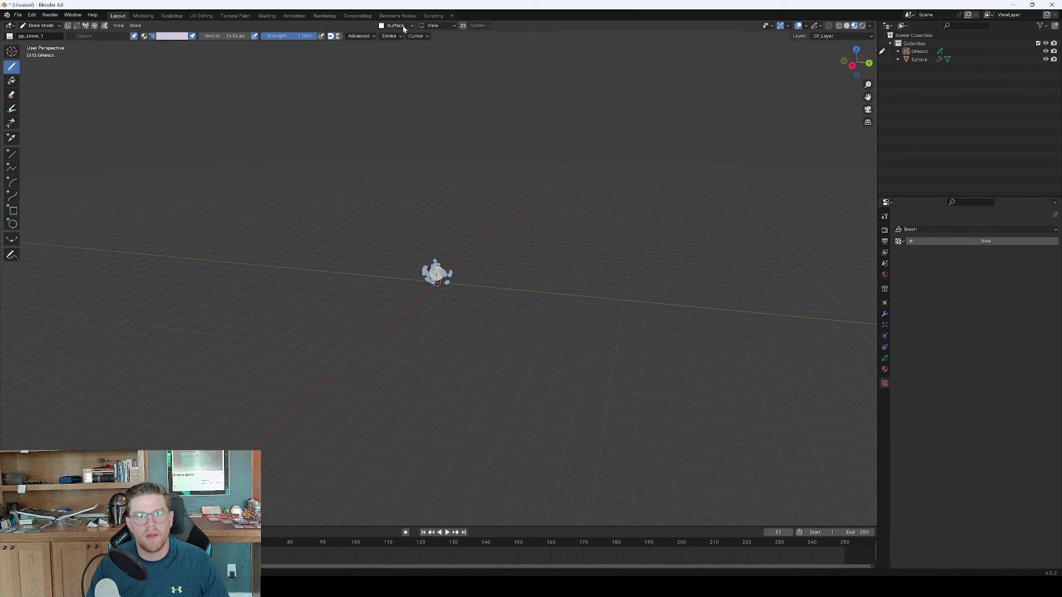
Step: Set the pencil brush colour to bright magenta from the palette
{"action": "left_click", "coordinate": [396, 26]}
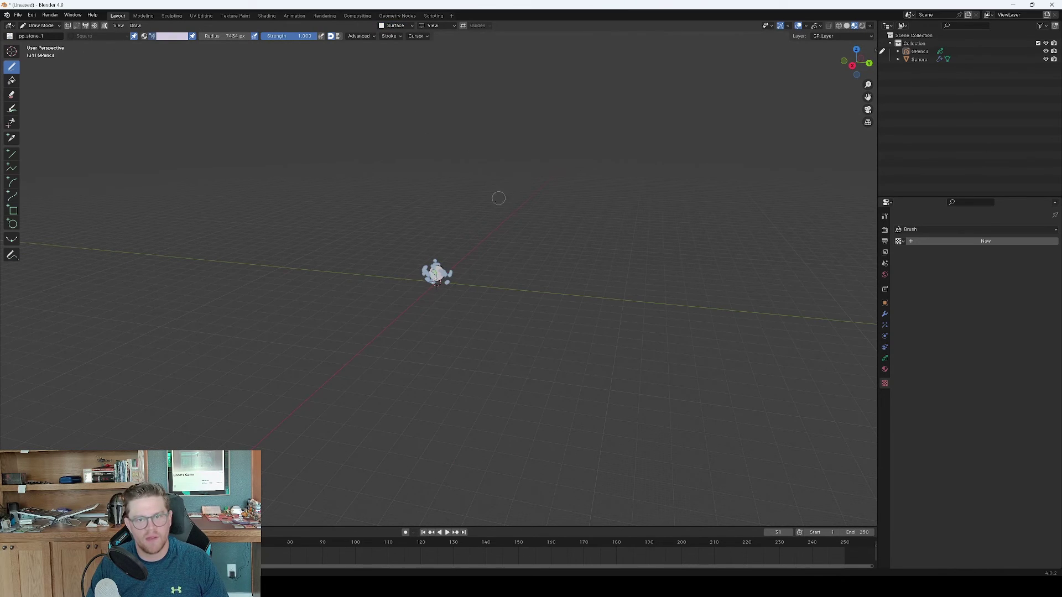
{"action": "middle_click_drag", "start_coordinate": [498, 198], "coordinate": [469, 207]}
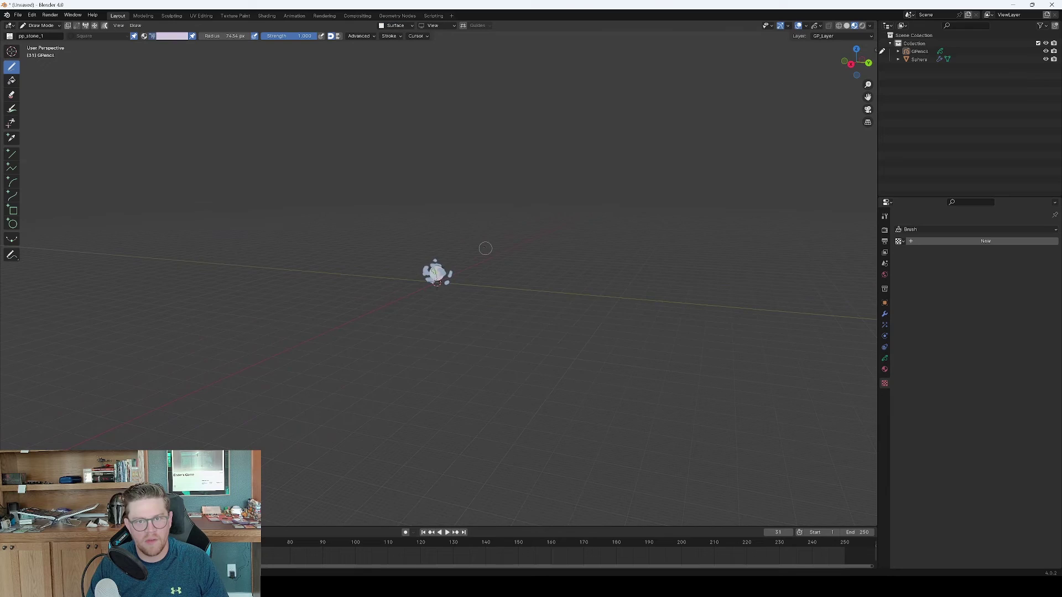
{"action": "scroll", "coordinate": [486, 247], "scroll_direction": "up", "scroll_amount": 7}
{"action": "scroll", "coordinate": [507, 275], "scroll_direction": "down", "scroll_amount": 2}
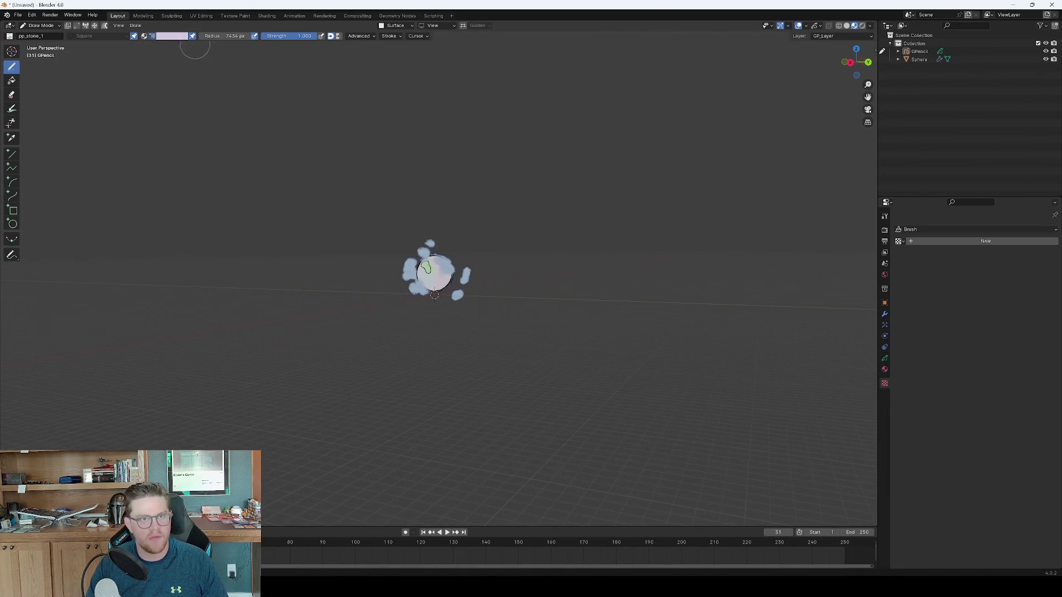
{"action": "left_click", "coordinate": [176, 35]}
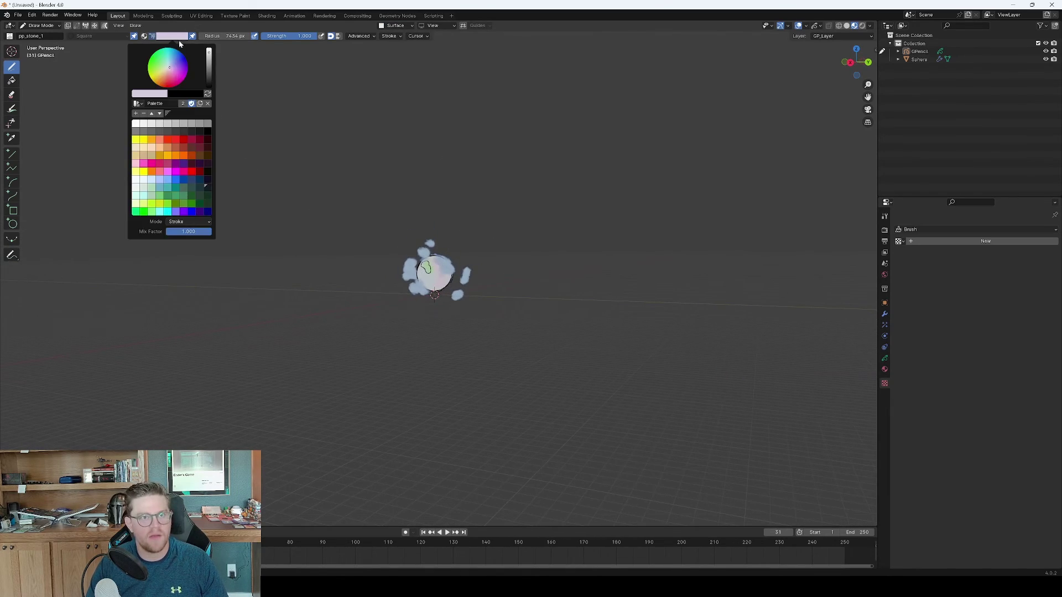
{"action": "left_click", "coordinate": [167, 172]}
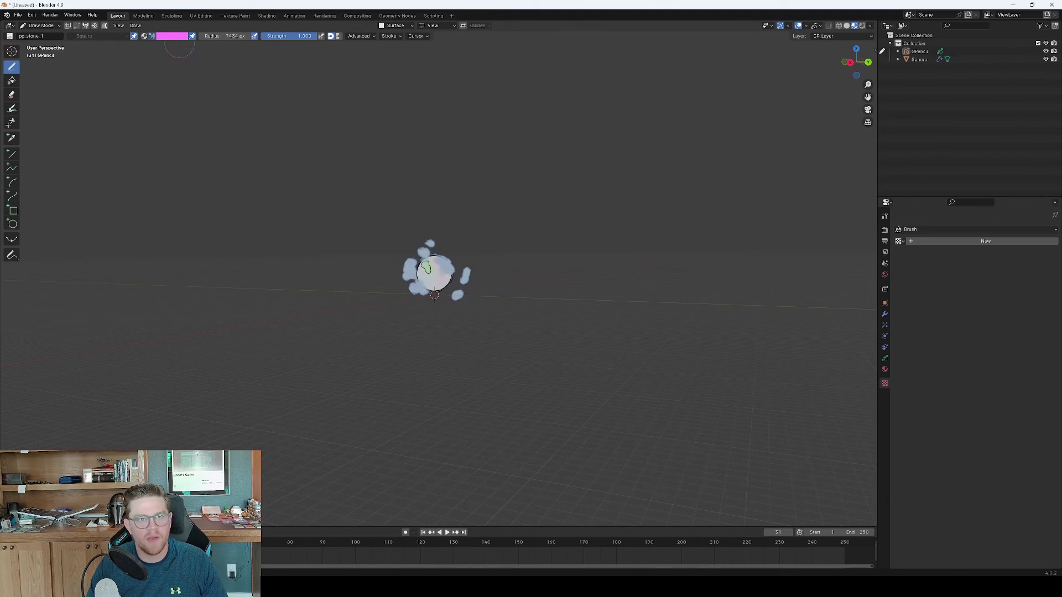
{"action": "left_click", "coordinate": [176, 36]}
{"action": "left_click", "coordinate": [173, 168]}
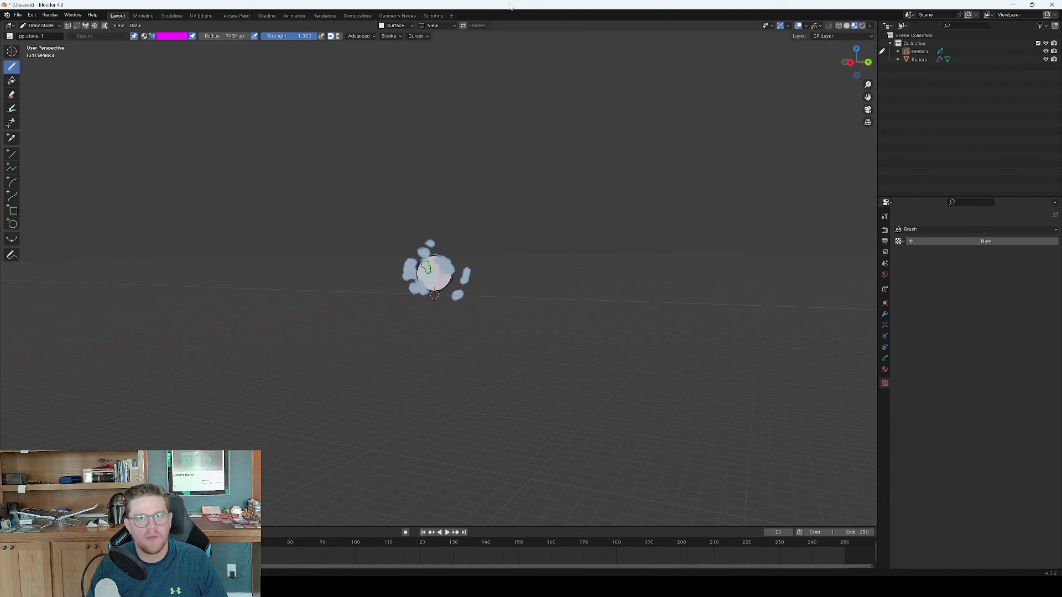
Step: Lower the brush strength to 0.2
{"action": "middle_click_drag", "start_coordinate": [459, 83], "coordinate": [399, 167]}
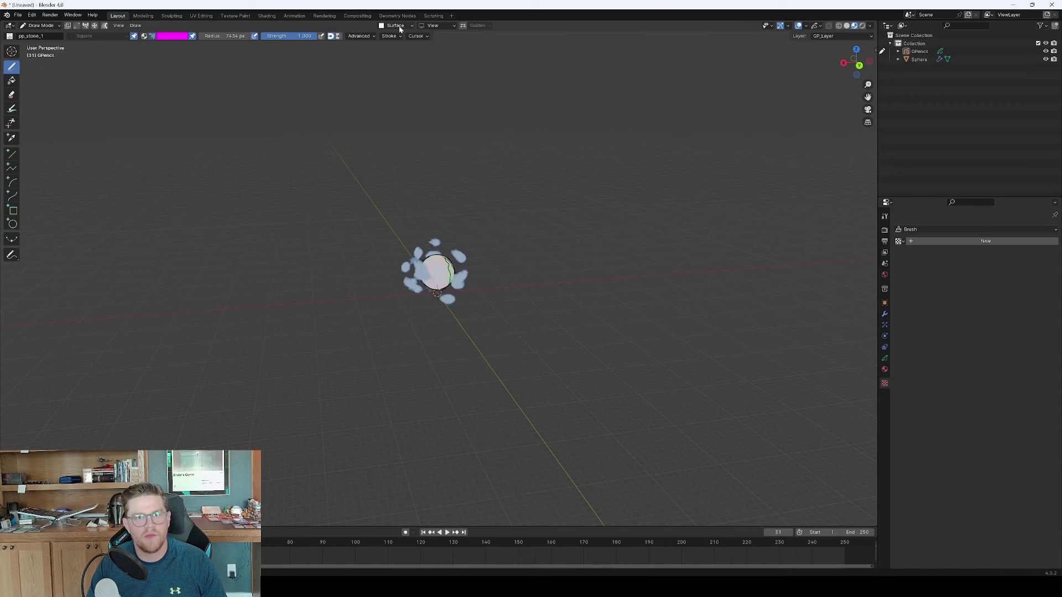
{"action": "left_click", "coordinate": [298, 38]}
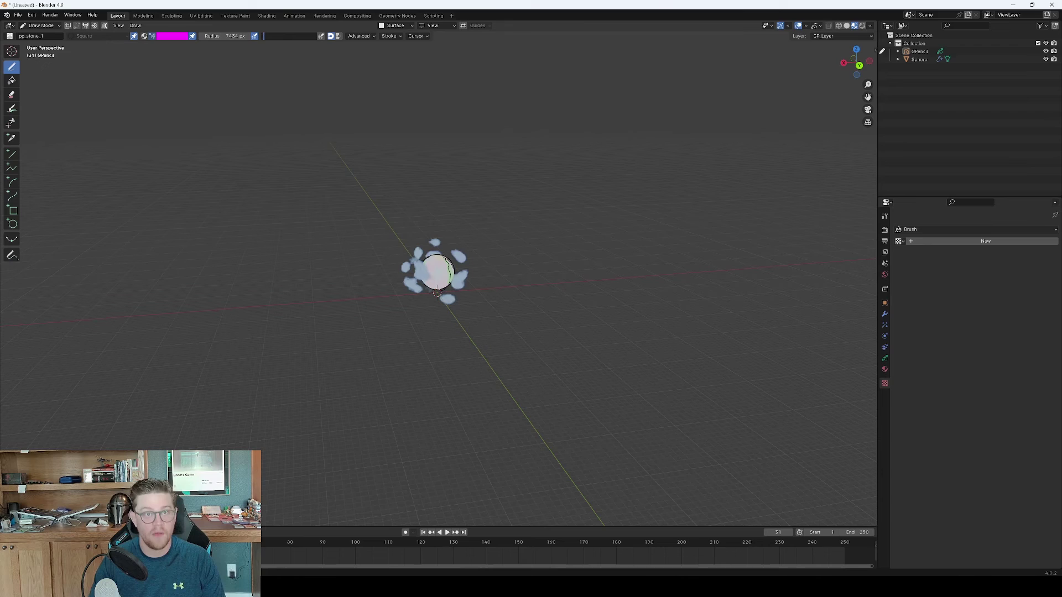
{"action": "type", "text": ".2"}
{"action": "key", "text": "Return"}
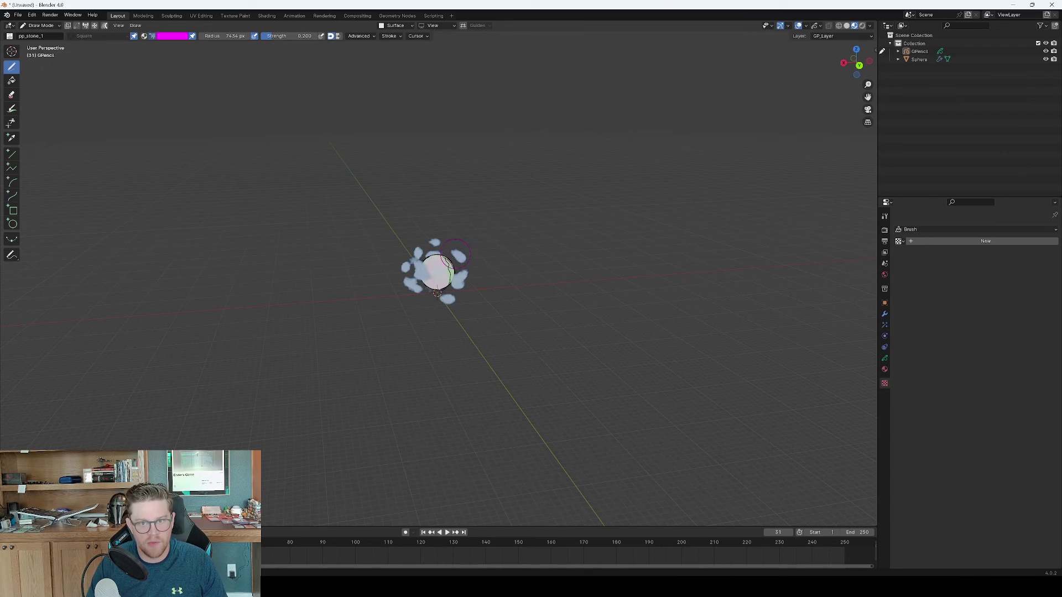
Step: Paint three magenta strokes beside the sphere, extending the haze into a band across both sides
{"action": "mouse_move", "coordinate": [498, 270]}
{"action": "middle_mouse_down"}
{"action": "mouse_move", "coordinate": [443, 263]}
{"action": "mouse_move", "coordinate": [511, 270]}
{"action": "mouse_move", "coordinate": [473, 258]}
{"action": "middle_mouse_up"}
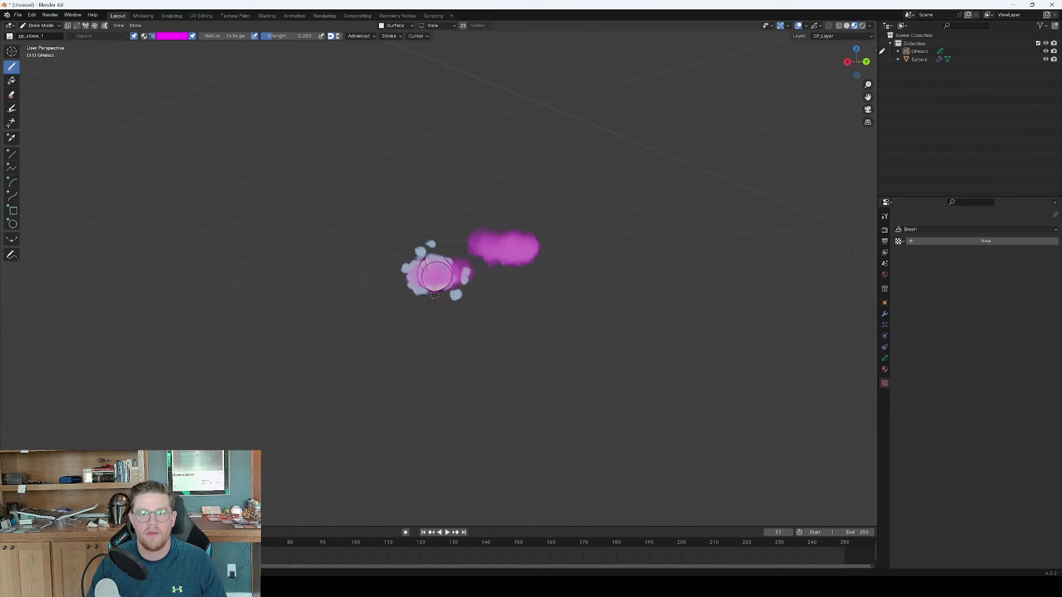
{"action": "mouse_move", "coordinate": [473, 257]}
{"action": "middle_mouse_down"}
{"action": "mouse_move", "coordinate": [446, 280]}
{"action": "mouse_move", "coordinate": [482, 273]}
{"action": "mouse_move", "coordinate": [437, 276]}
{"action": "mouse_move", "coordinate": [486, 270]}
{"action": "middle_mouse_up"}
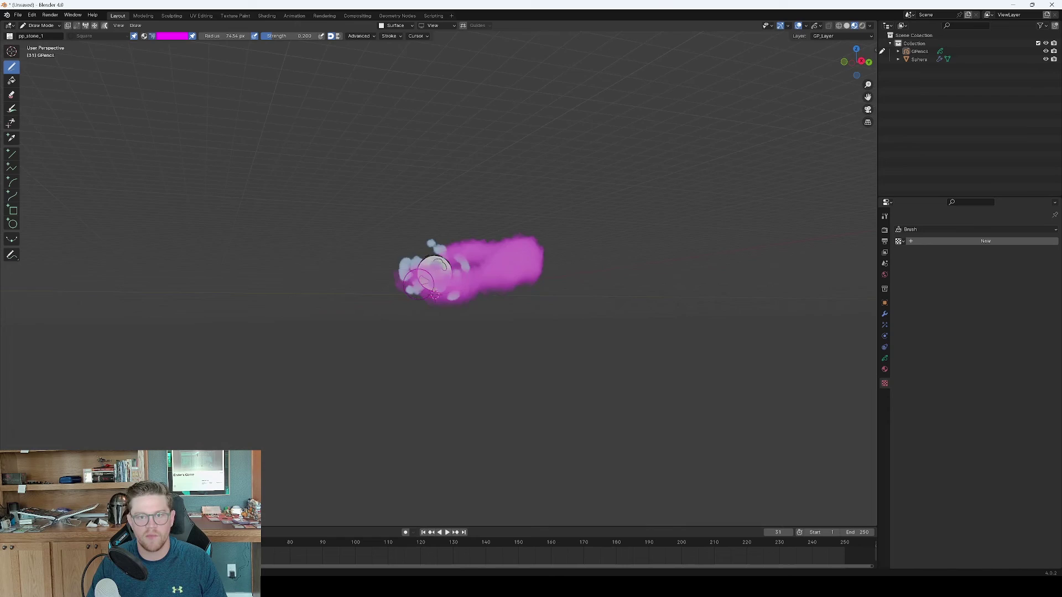
{"action": "middle_click_drag", "start_coordinate": [435, 294], "coordinate": [439, 294]}
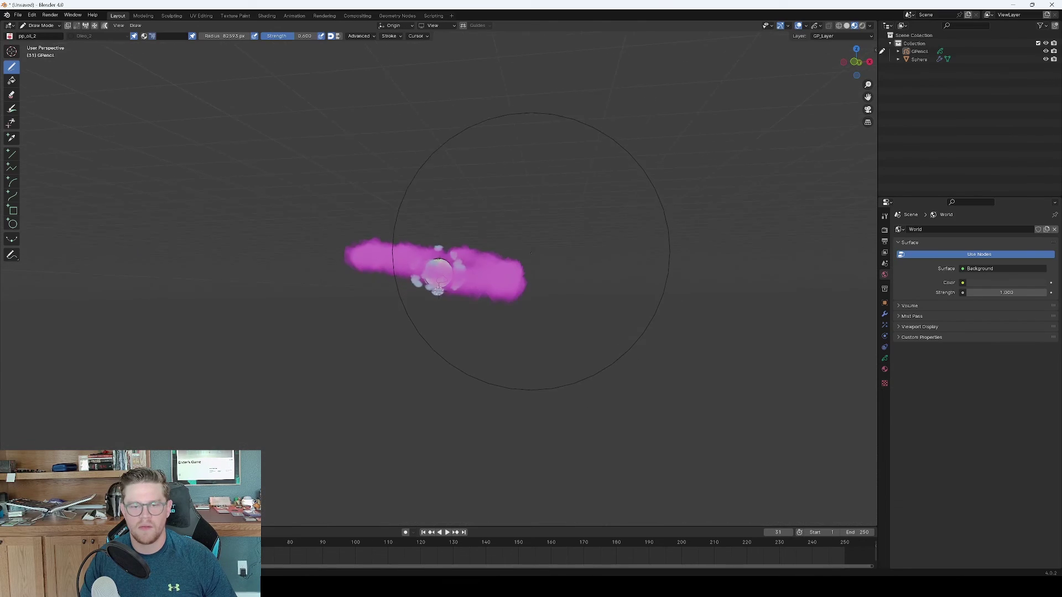
Step: Set the world background colour to white
{"action": "middle_click_drag", "start_coordinate": [438, 294], "coordinate": [437, 293]}
{"action": "scroll", "coordinate": [437, 291], "scroll_direction": "up", "scroll_amount": 4}
{"action": "scroll", "coordinate": [437, 293], "scroll_direction": "down", "scroll_amount": 4}
{"action": "scroll", "coordinate": [438, 301], "scroll_direction": "up", "scroll_amount": 6}
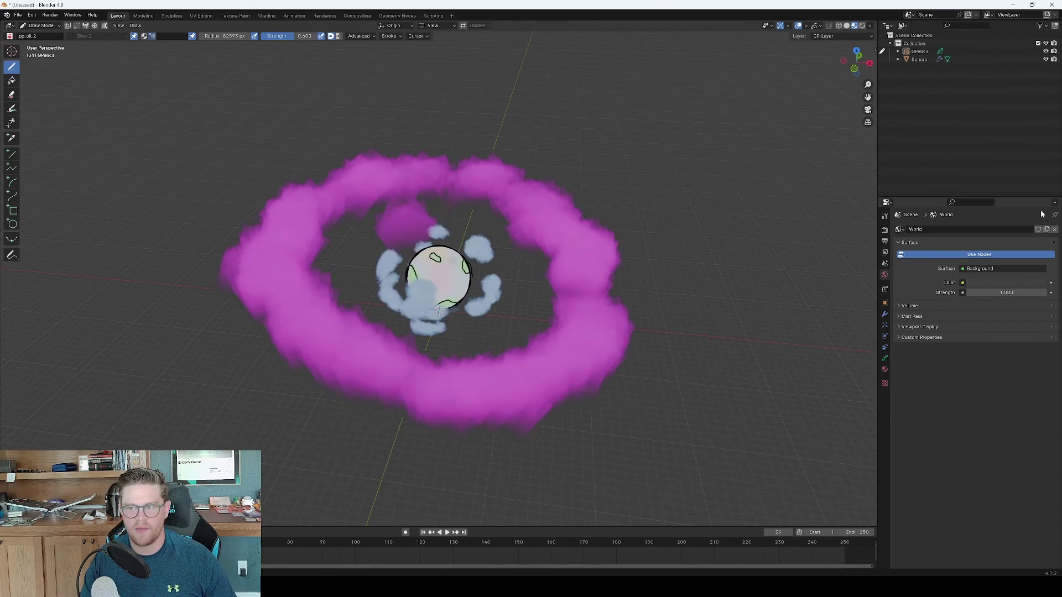
{"action": "left_click", "coordinate": [1002, 282]}
{"action": "left_click_drag", "start_coordinate": [1040, 218], "coordinate": [1030, 153]}
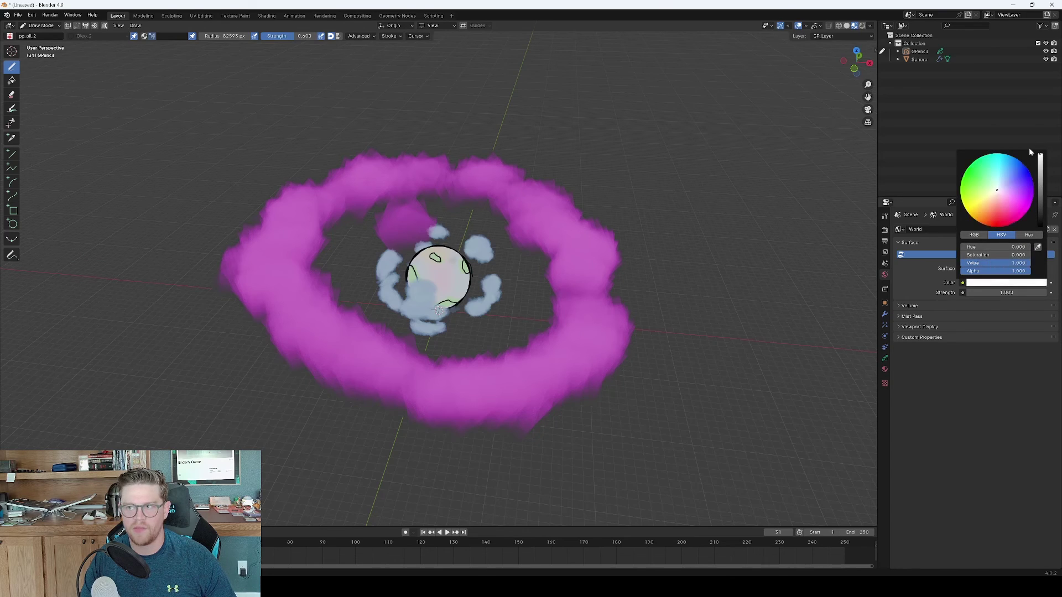
Step: Switch to Rendered shading and turn off Use Lights on the pencil layer
{"action": "left_click", "coordinate": [863, 26]}
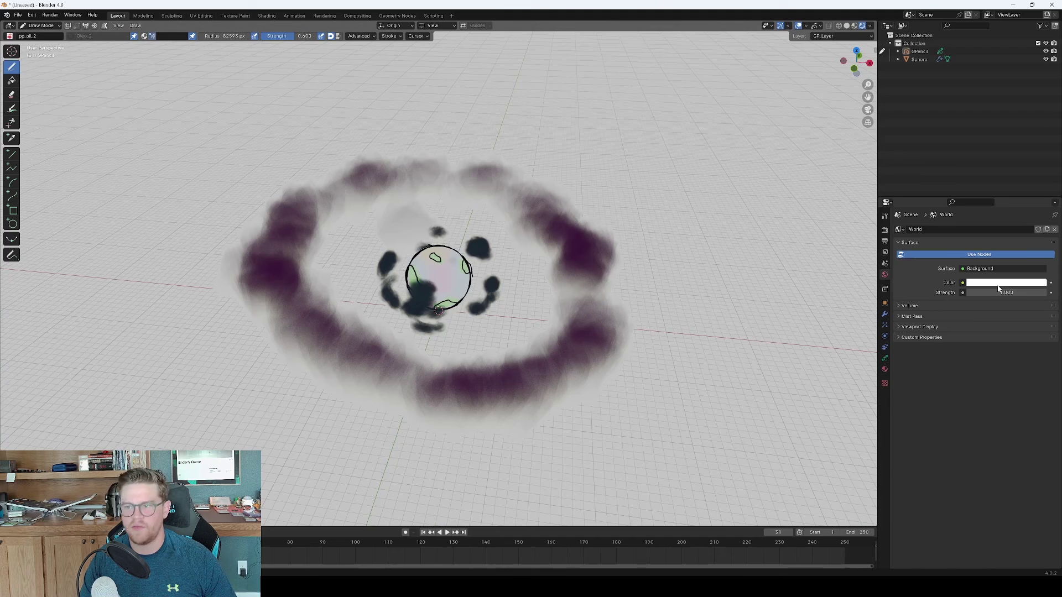
{"action": "left_click", "coordinate": [886, 359]}
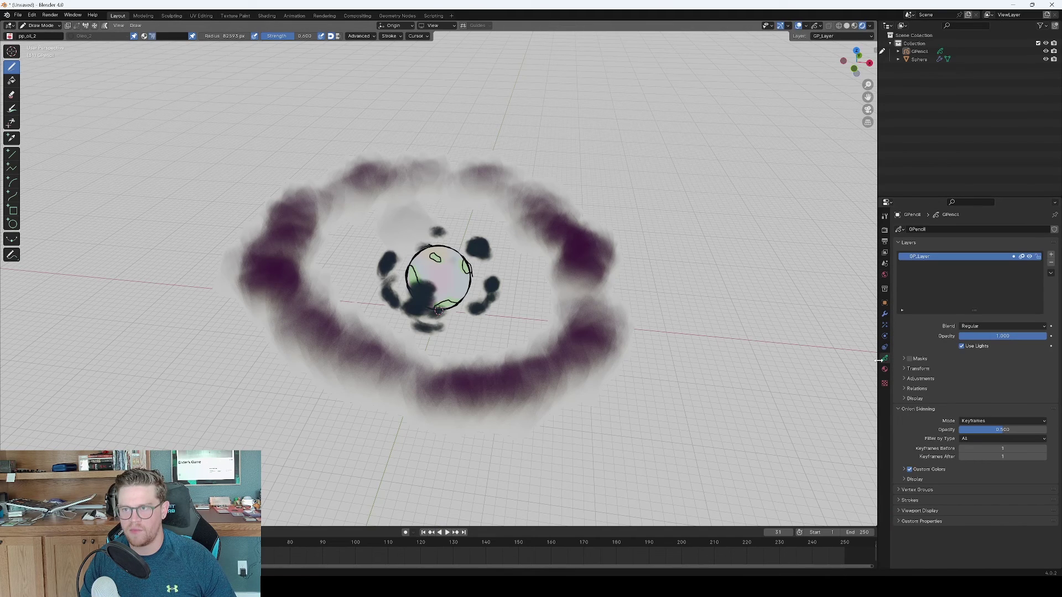
{"action": "left_click", "coordinate": [962, 346]}
{"action": "middle_click_drag", "start_coordinate": [631, 354], "coordinate": [630, 285]}
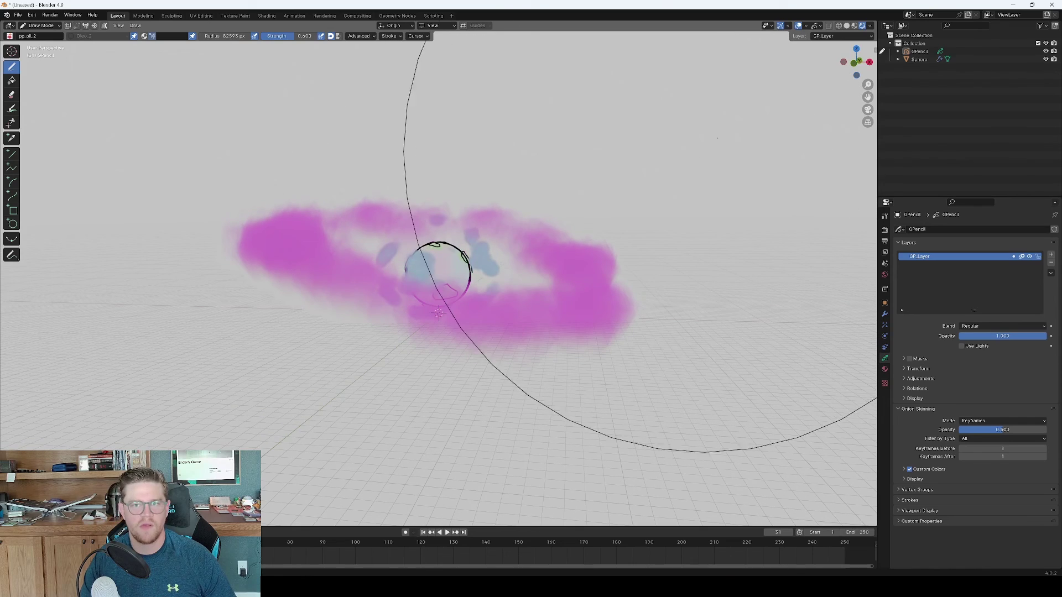
Step: Turn off the Floor overlay, then zoom and orbit to inspect the planet and nebula
{"action": "left_click", "coordinate": [805, 26]}
{"action": "left_click", "coordinate": [783, 65]}
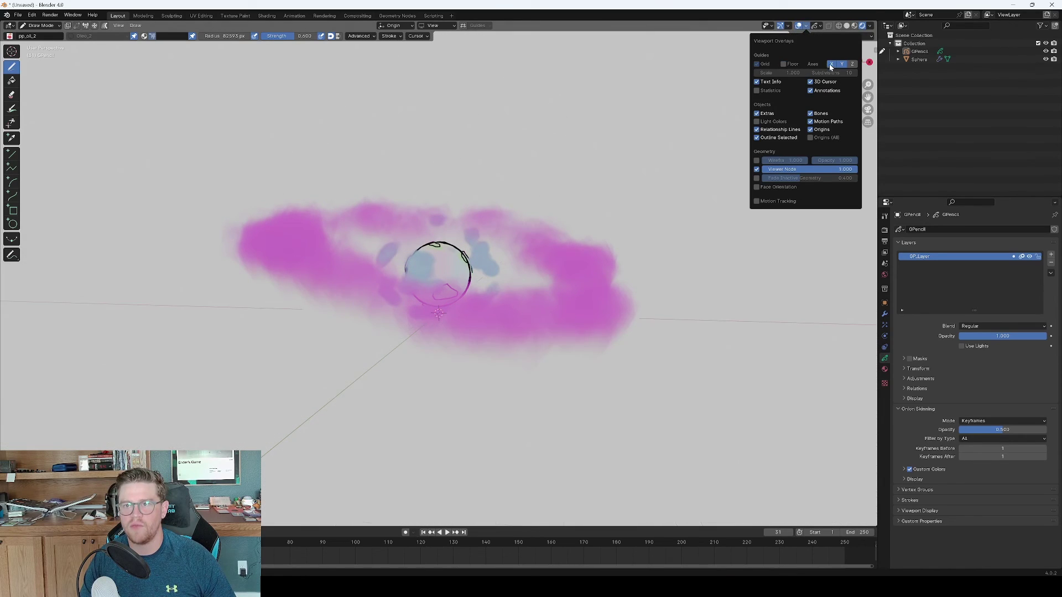
{"action": "scroll", "coordinate": [476, 277], "scroll_direction": "up", "scroll_amount": 5}
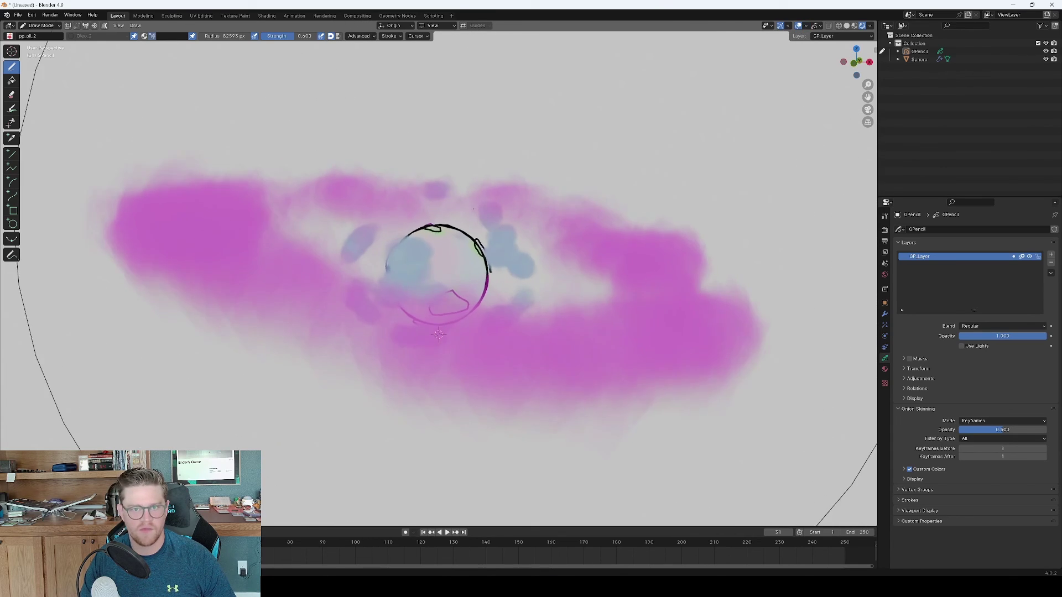
{"action": "scroll", "coordinate": [436, 388], "scroll_direction": "up", "scroll_amount": 3}
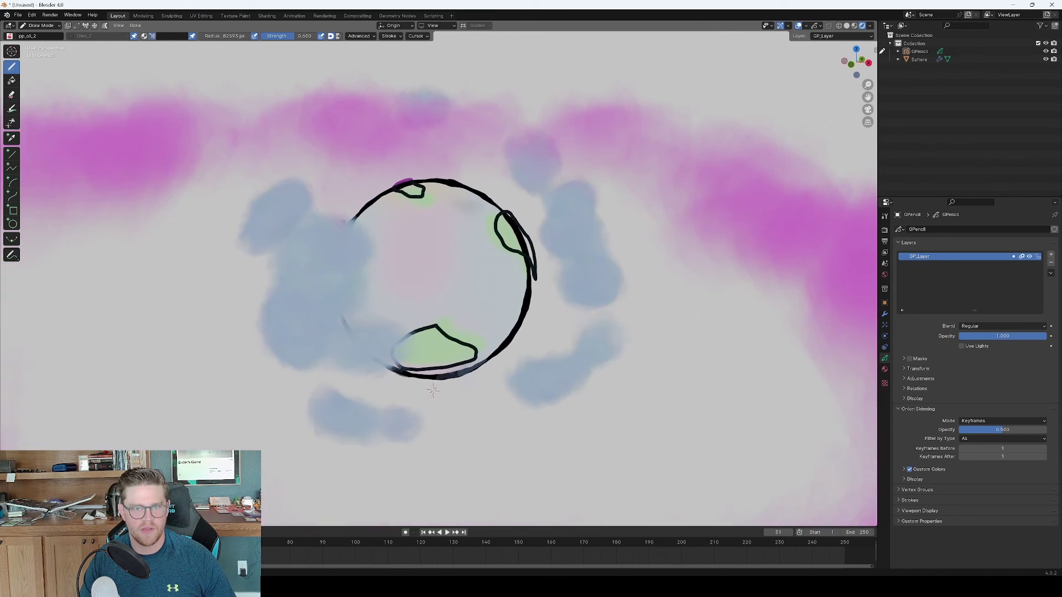
{"action": "scroll", "coordinate": [432, 422], "scroll_direction": "up", "scroll_amount": 4}
{"action": "scroll", "coordinate": [430, 443], "scroll_direction": "down", "scroll_amount": 3}
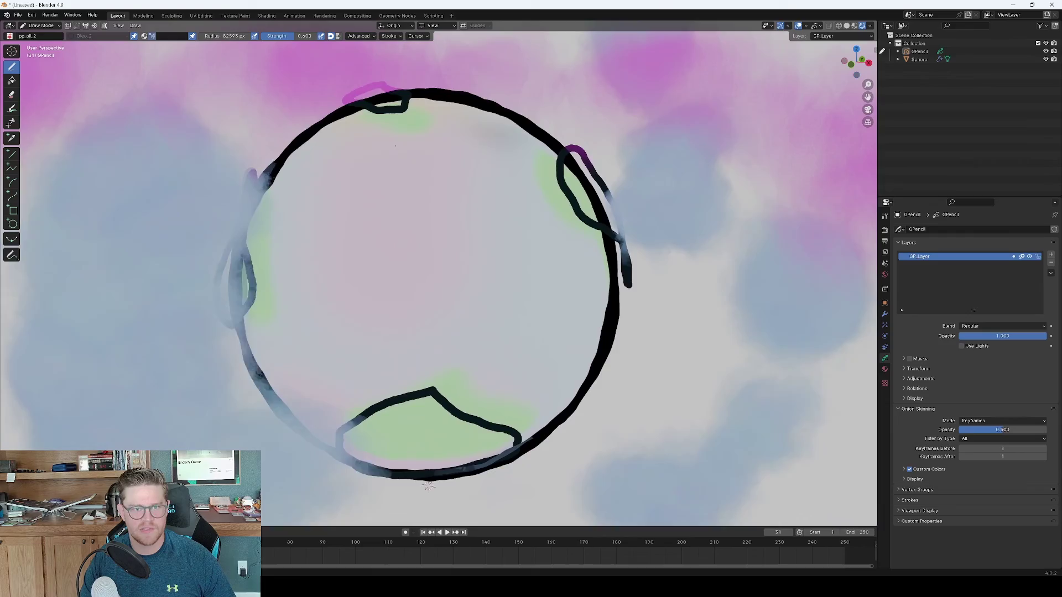
{"action": "scroll", "coordinate": [431, 460], "scroll_direction": "down", "scroll_amount": 3}
{"action": "mouse_move", "coordinate": [430, 461]}
{"action": "middle_mouse_down"}
{"action": "mouse_move", "coordinate": [443, 405]}
{"action": "mouse_move", "coordinate": [466, 386]}
{"action": "mouse_move", "coordinate": [415, 375]}
{"action": "mouse_move", "coordinate": [471, 396]}
{"action": "mouse_move", "coordinate": [454, 393]}
{"action": "middle_mouse_up"}
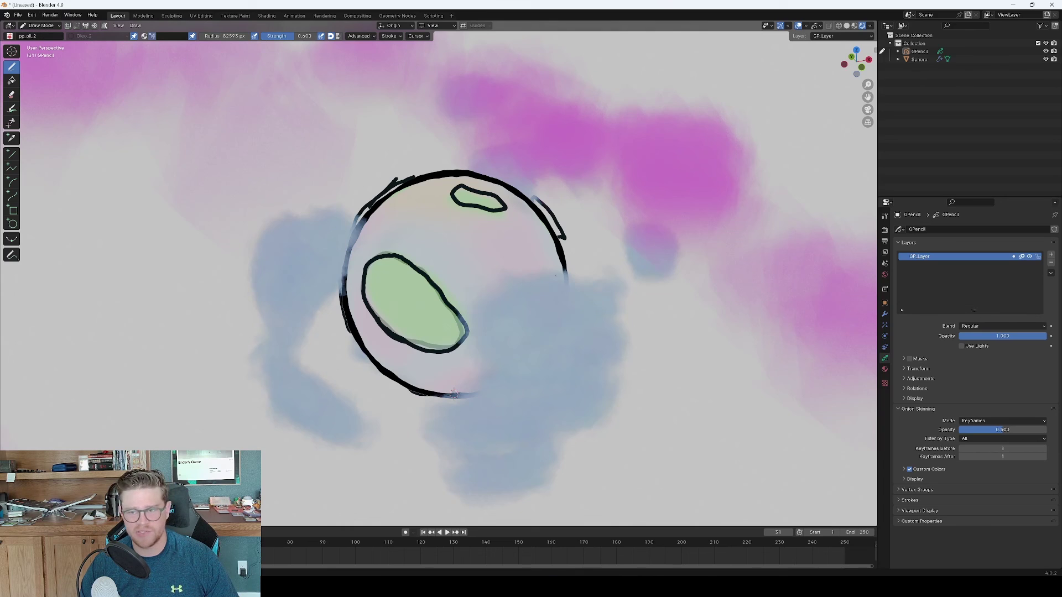
{"action": "middle_click_drag", "start_coordinate": [453, 394], "coordinate": [426, 402]}
{"action": "scroll", "coordinate": [426, 402], "scroll_direction": "down", "scroll_amount": 6}
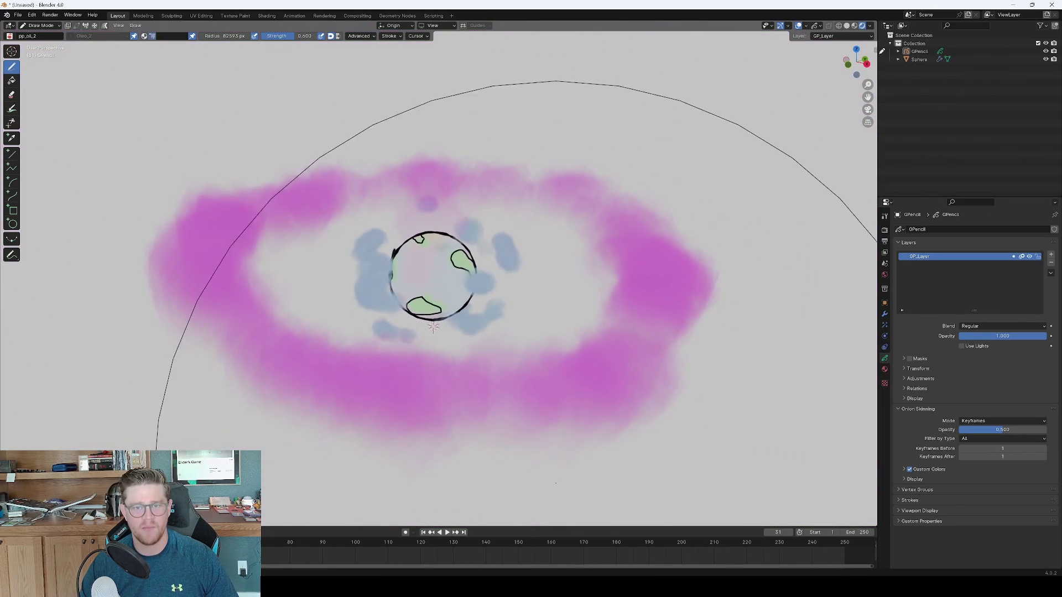
{"action": "scroll", "coordinate": [435, 320], "scroll_direction": "up", "scroll_amount": 5}
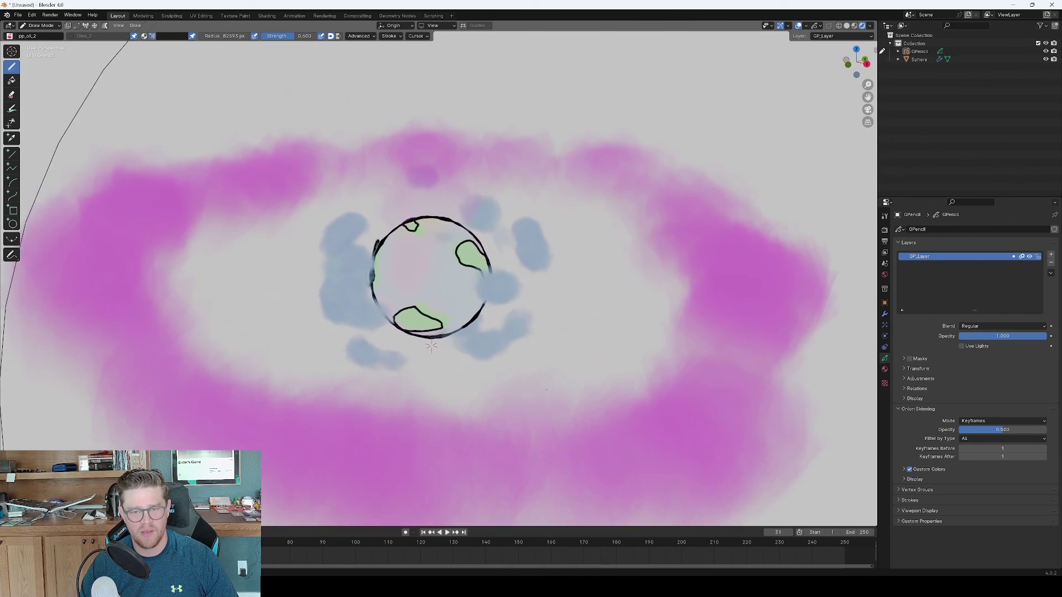
{"action": "middle_click_drag", "start_coordinate": [430, 362], "coordinate": [438, 363]}
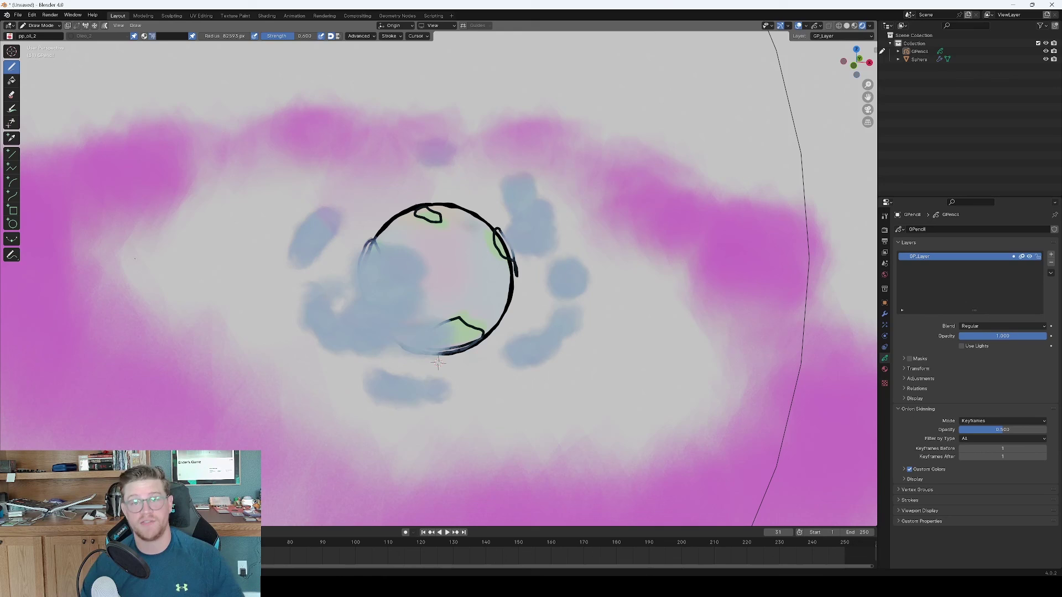